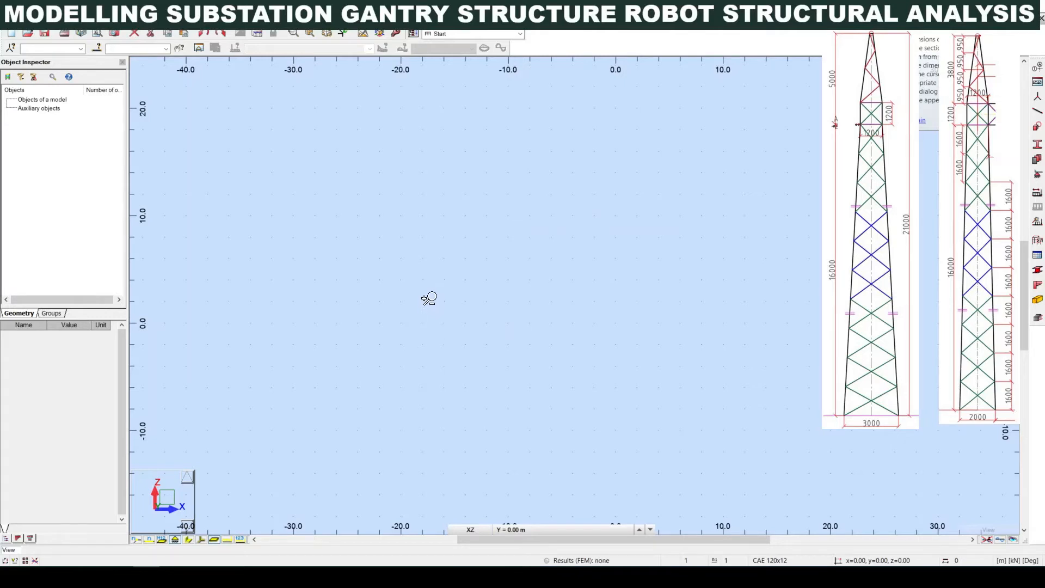
left_click(266, 22)
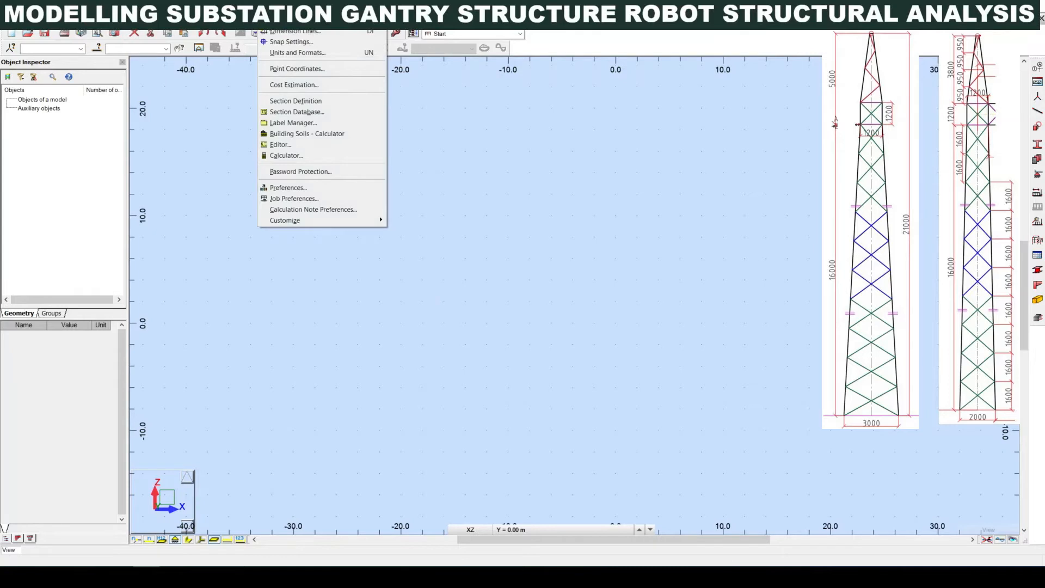
left_click(309, 198)
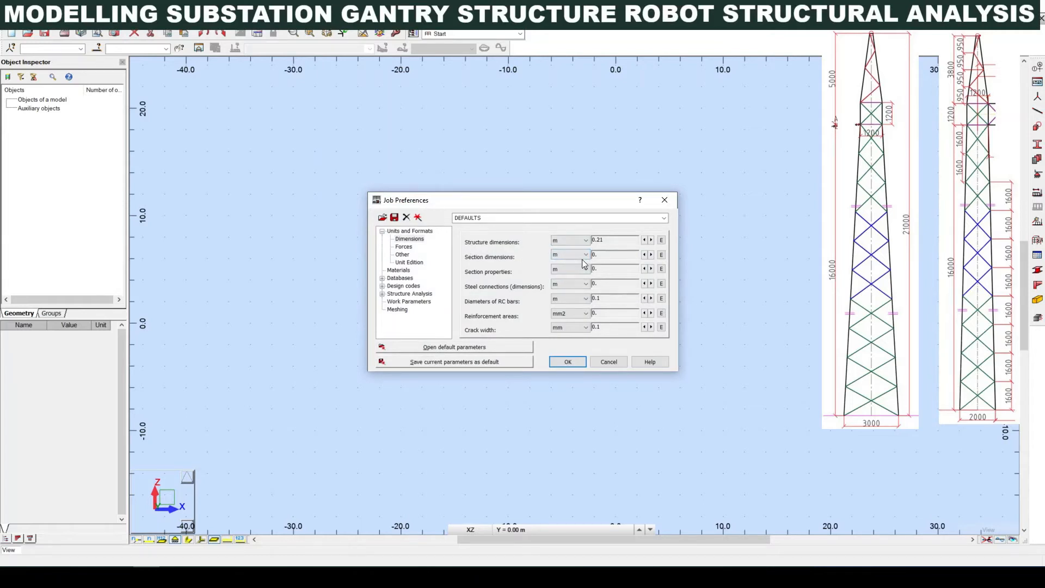
left_click(404, 247)
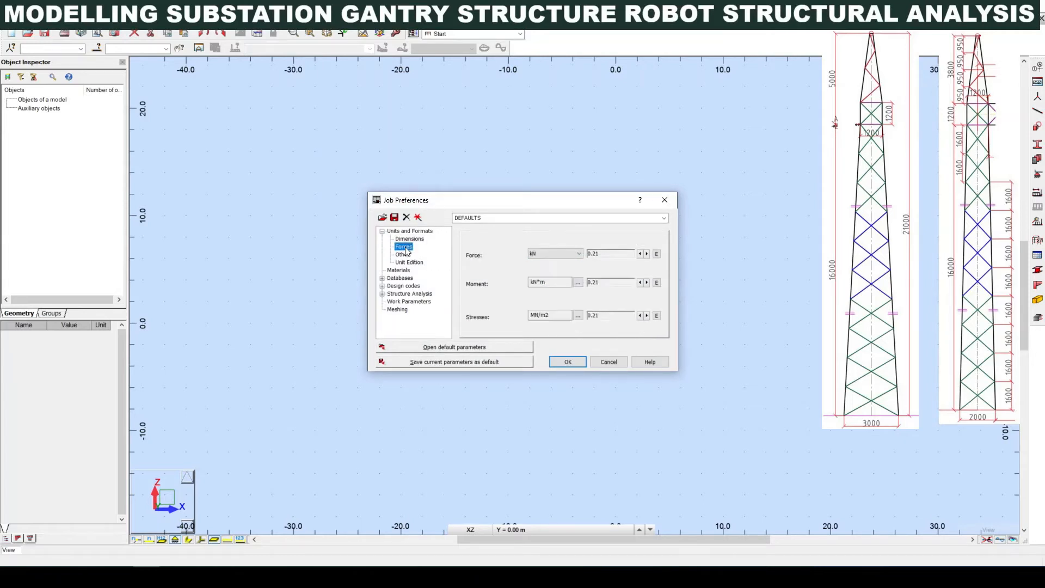
left_click(664, 199)
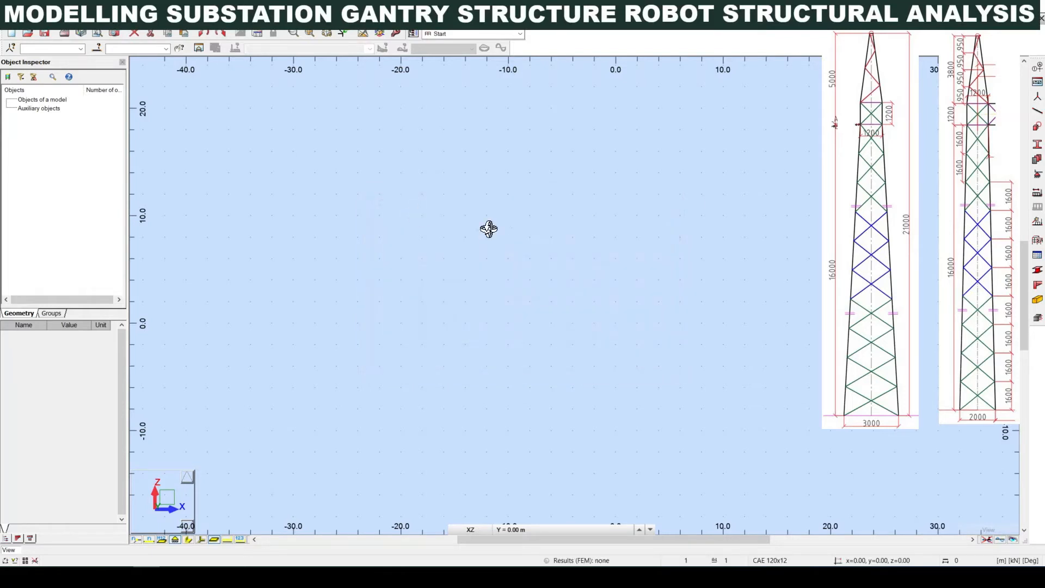
Open the job preferences and review the dimension and force units, keeping force in kN
left_click(262, 33)
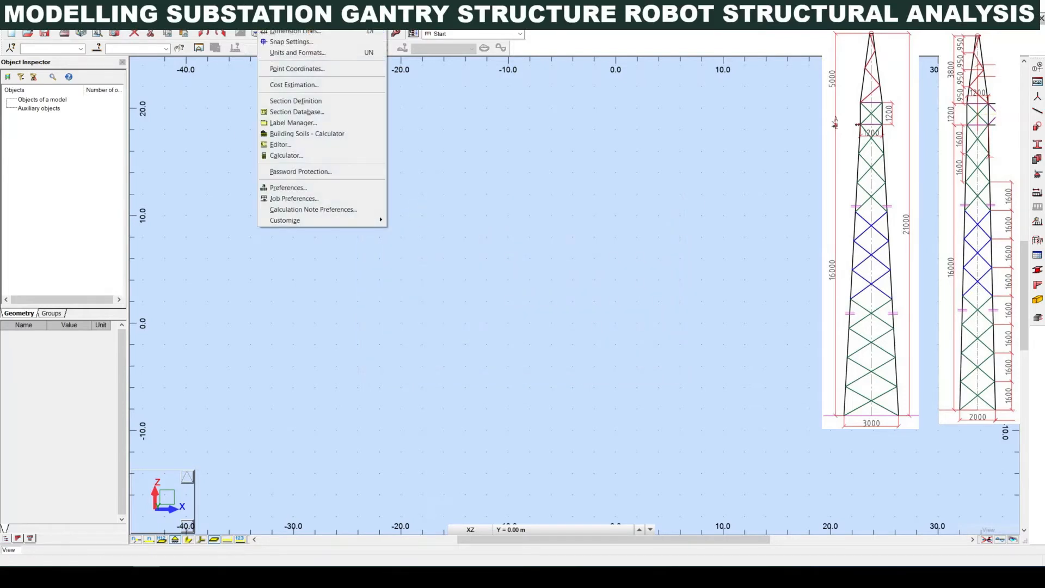
left_click(289, 198)
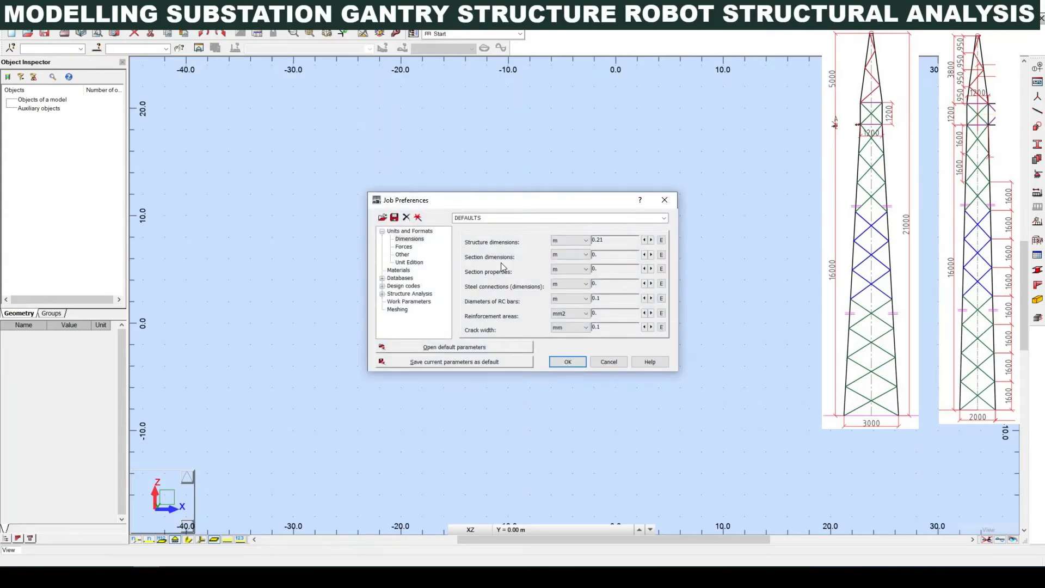
left_click(404, 247)
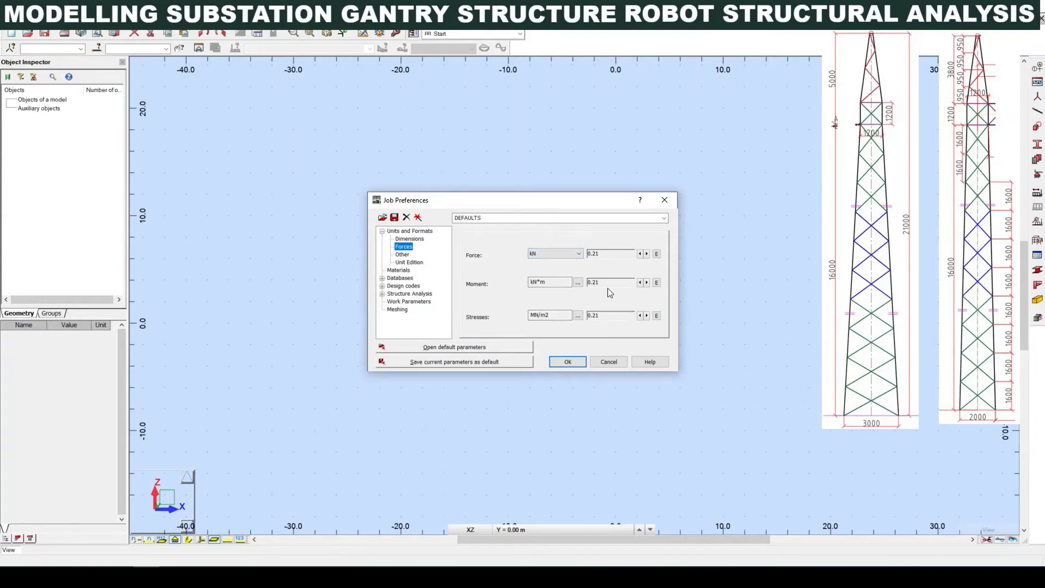
left_click(537, 254)
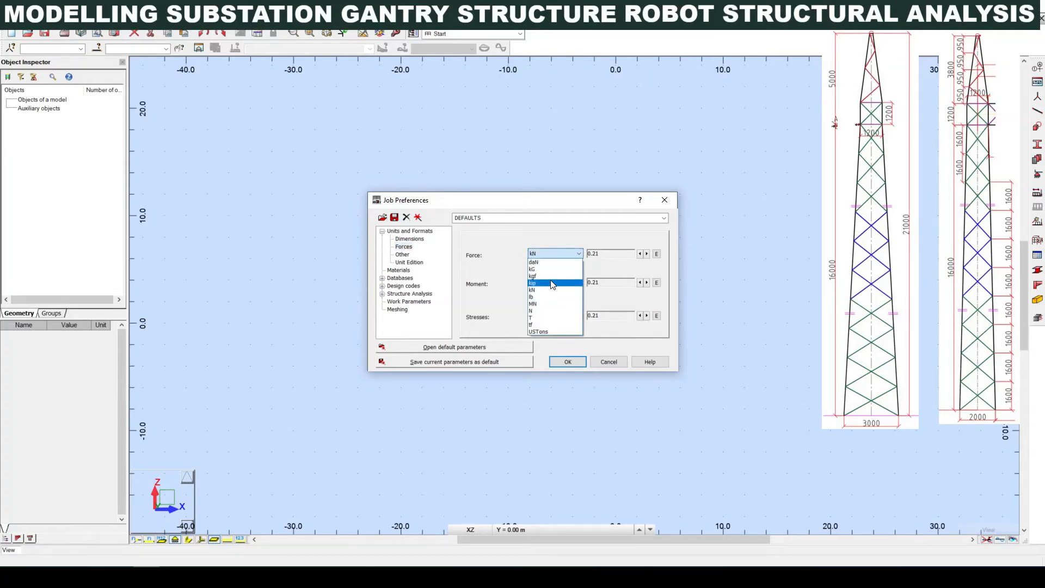
left_click(417, 266)
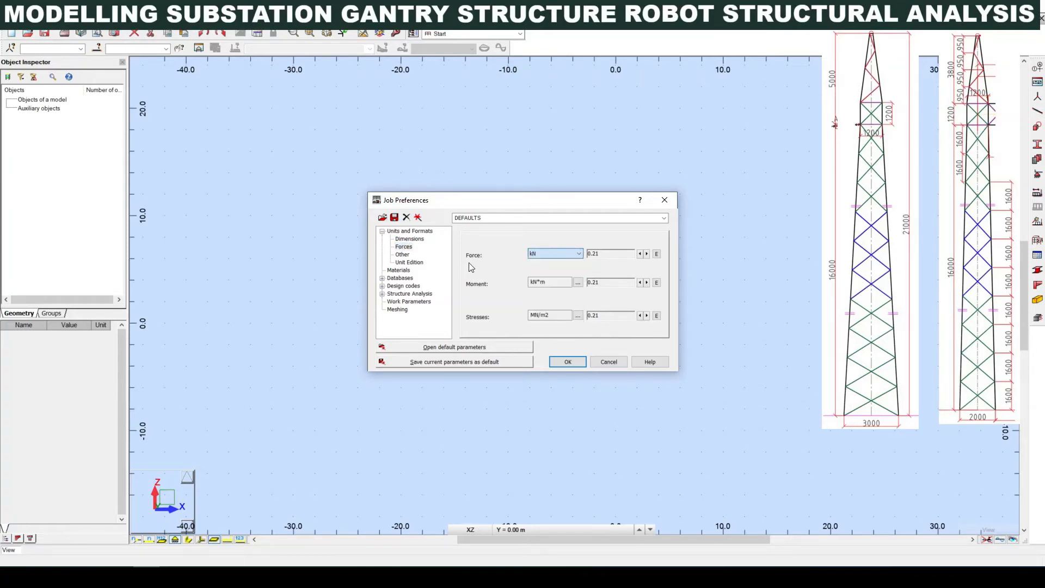
Review the other unit settings, including the available displacement units, and check the unit edition coefficients
left_click(402, 255)
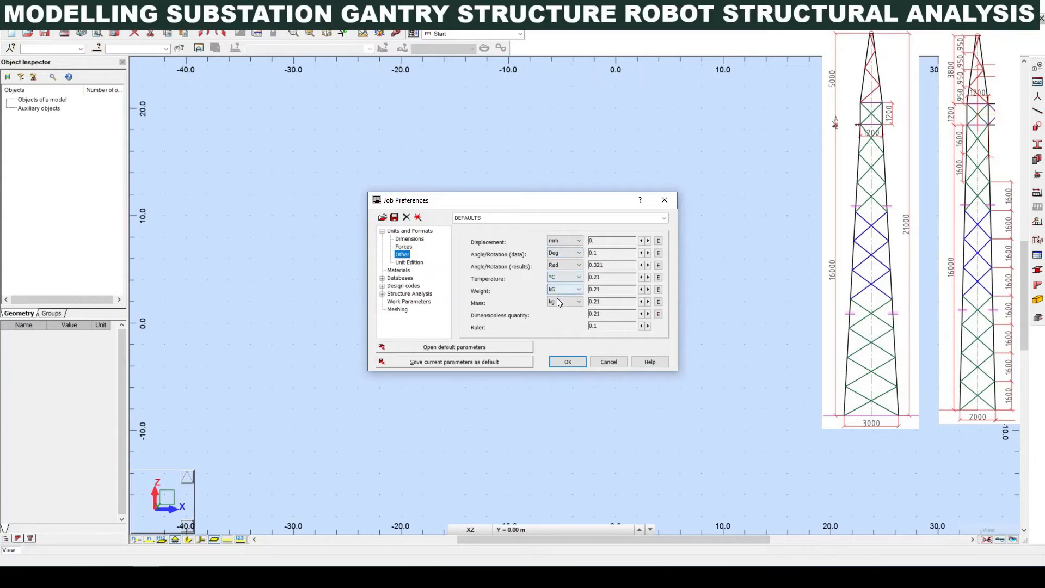
left_click(570, 241)
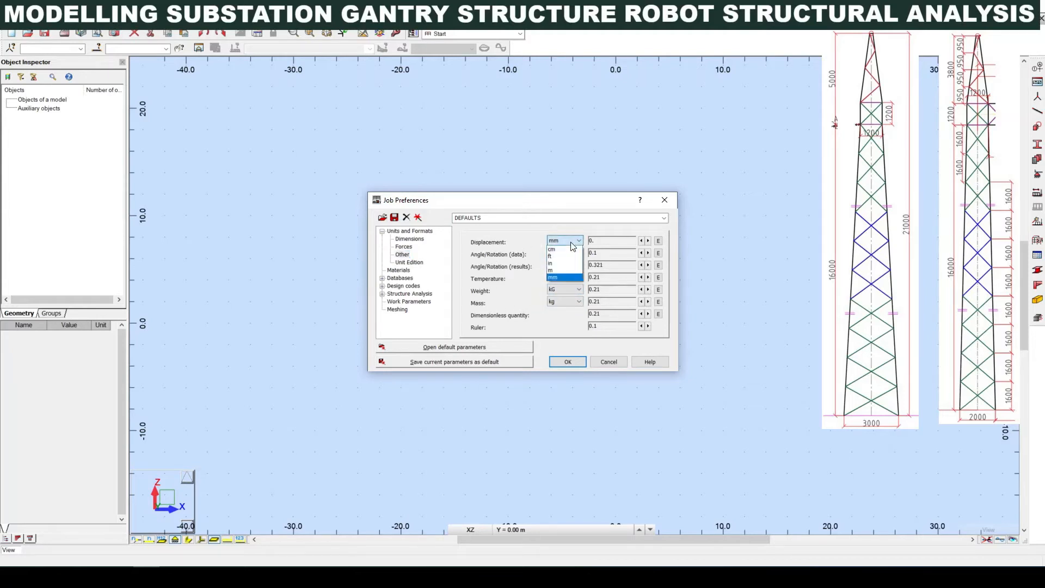
left_click(571, 241)
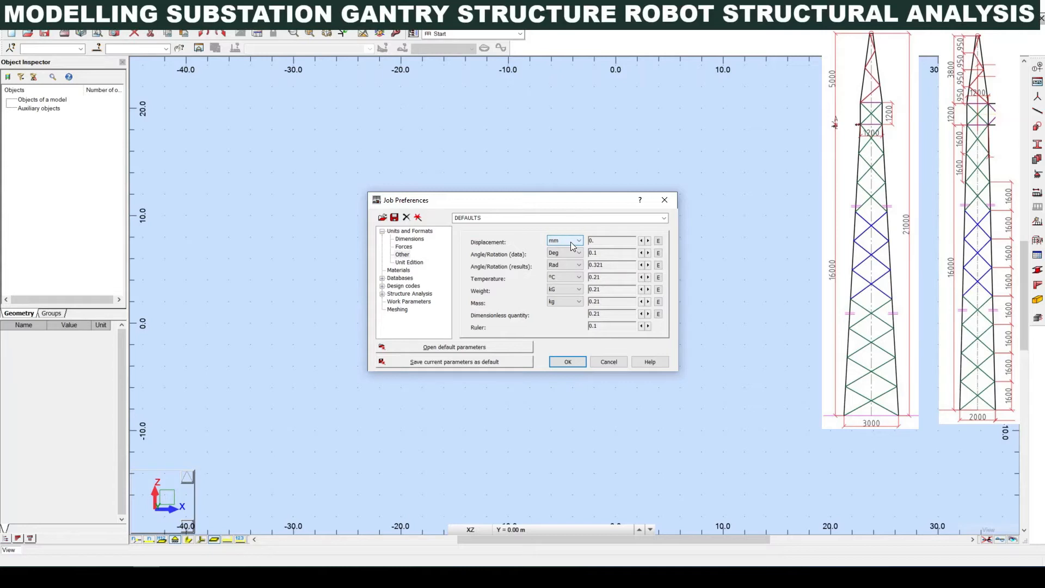
left_click(571, 242)
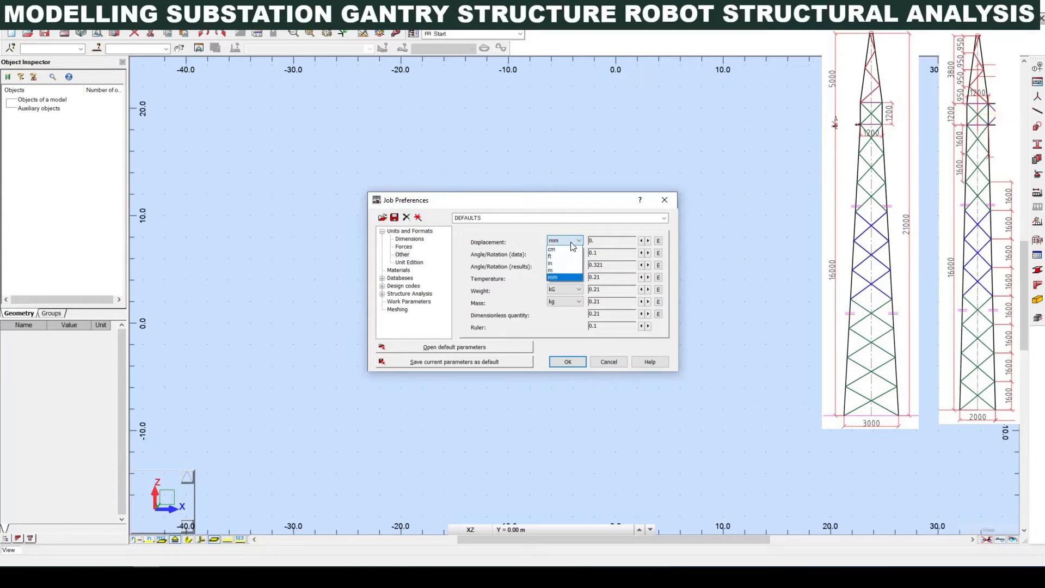
left_click(556, 242)
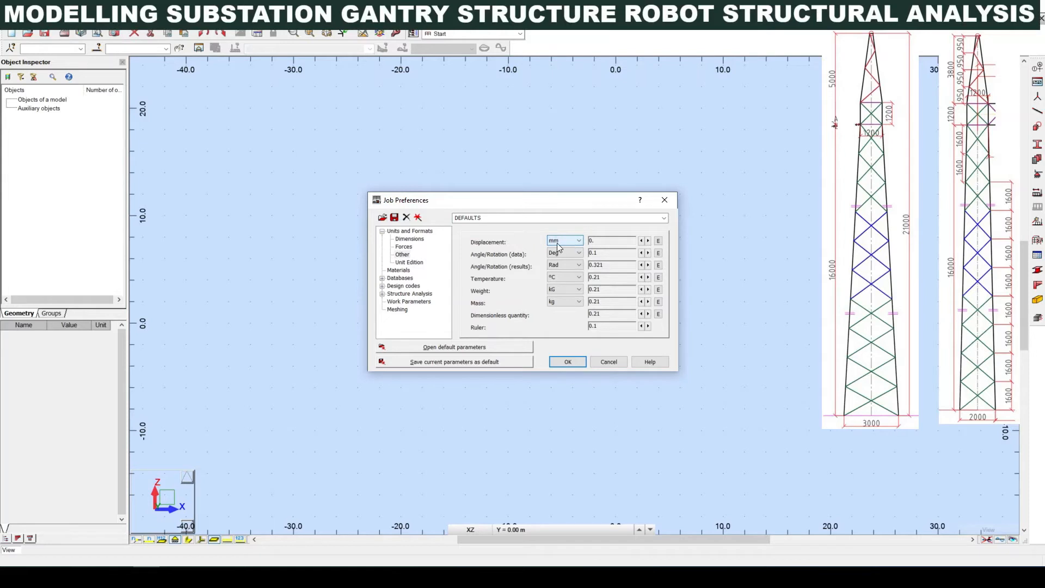
left_click(409, 262)
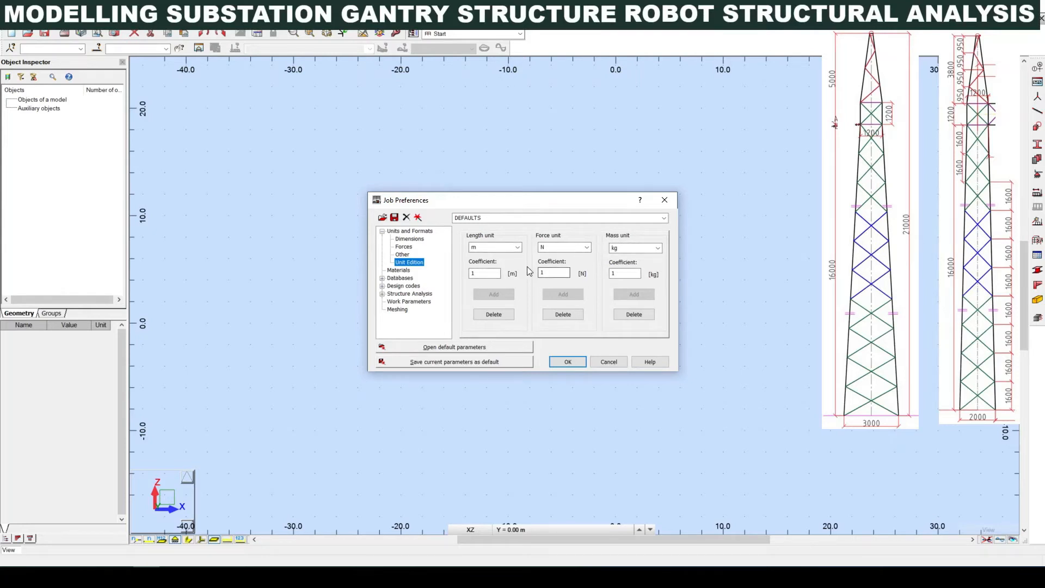
Keep the material set as Eurocode and set the basic steel grade to S 275
left_click(408, 272)
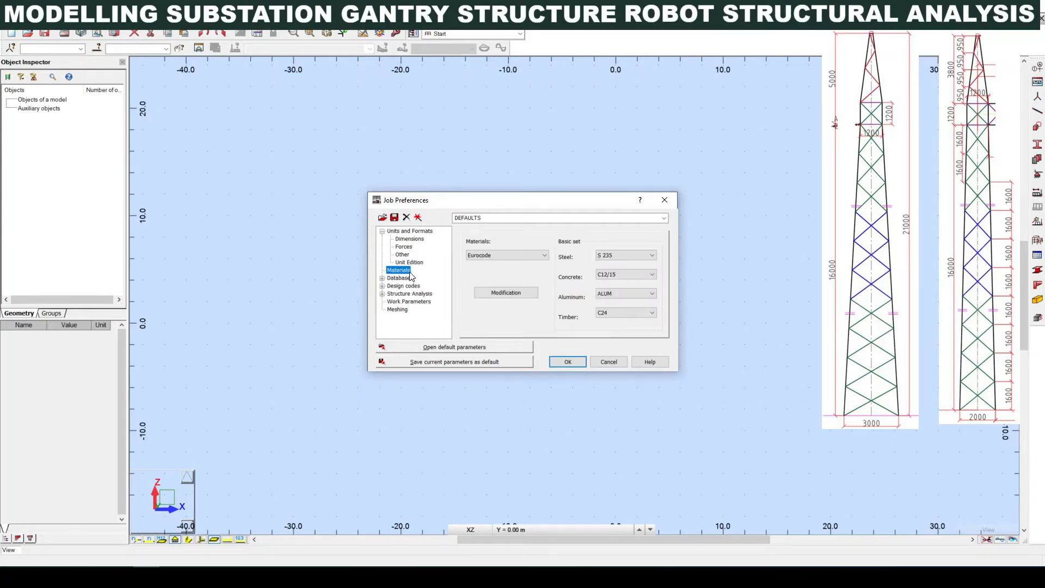
left_click(526, 256)
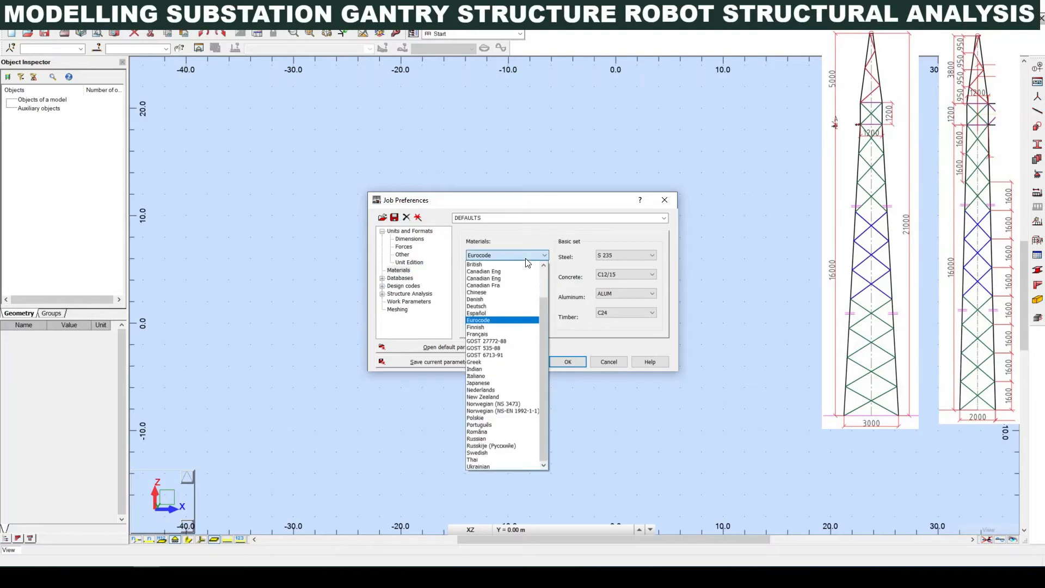
left_click(503, 320)
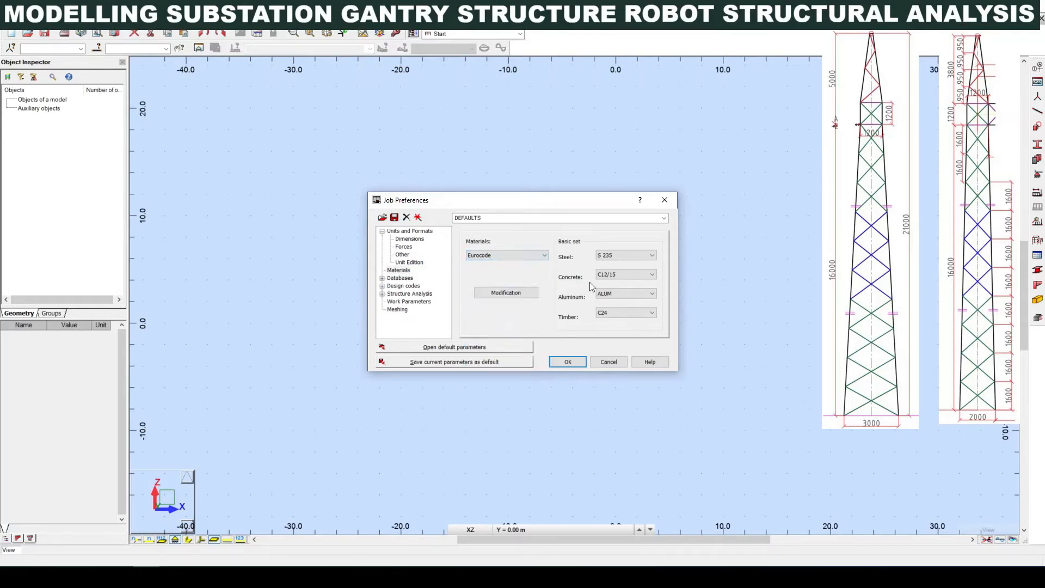
left_click(614, 254)
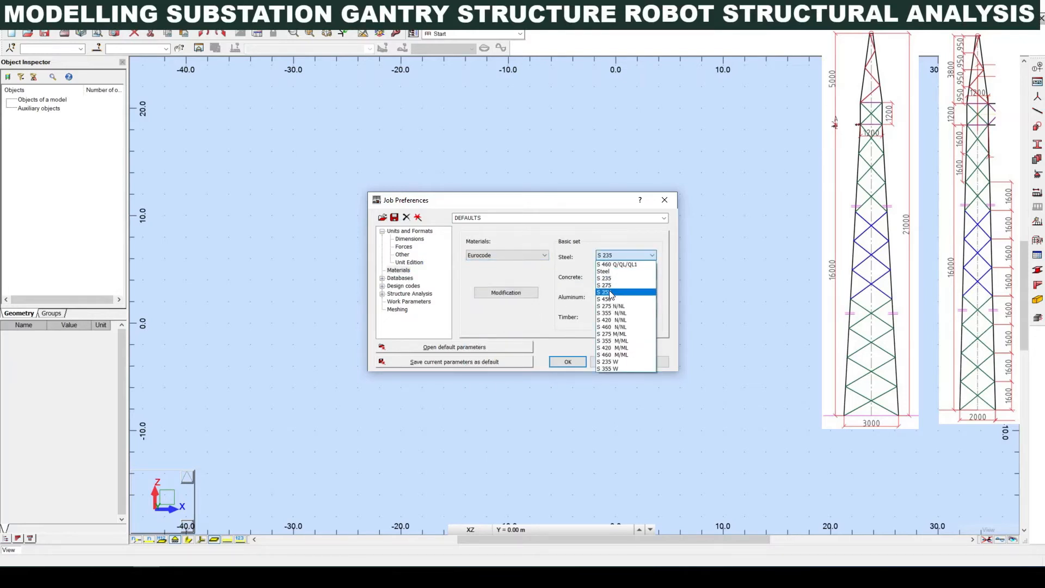
left_click(616, 285)
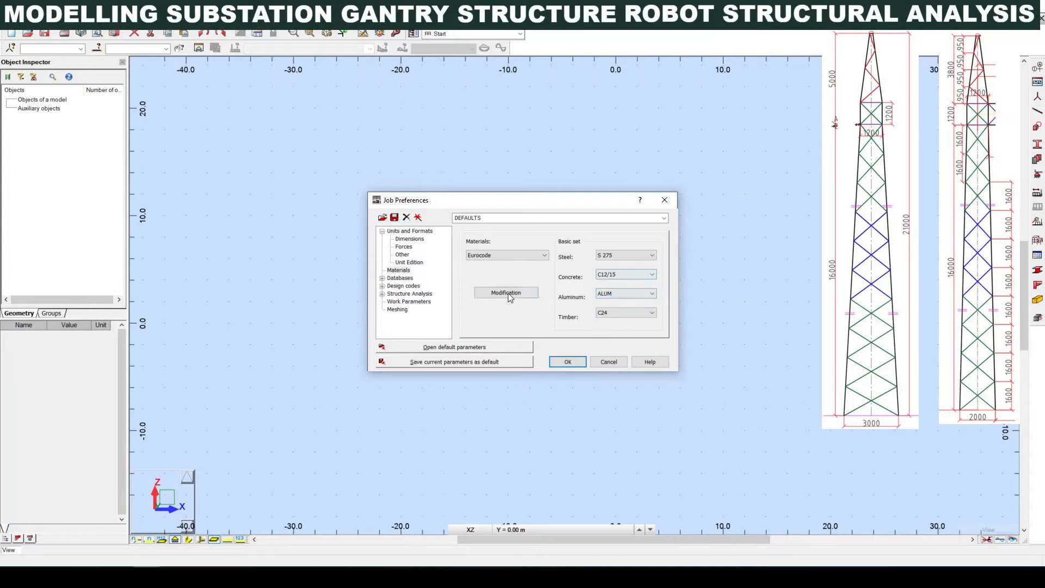
Remove the Europe, Eurocode 1995, AISC 15.0 and User databases from the steel and timber section database list
left_click(382, 278)
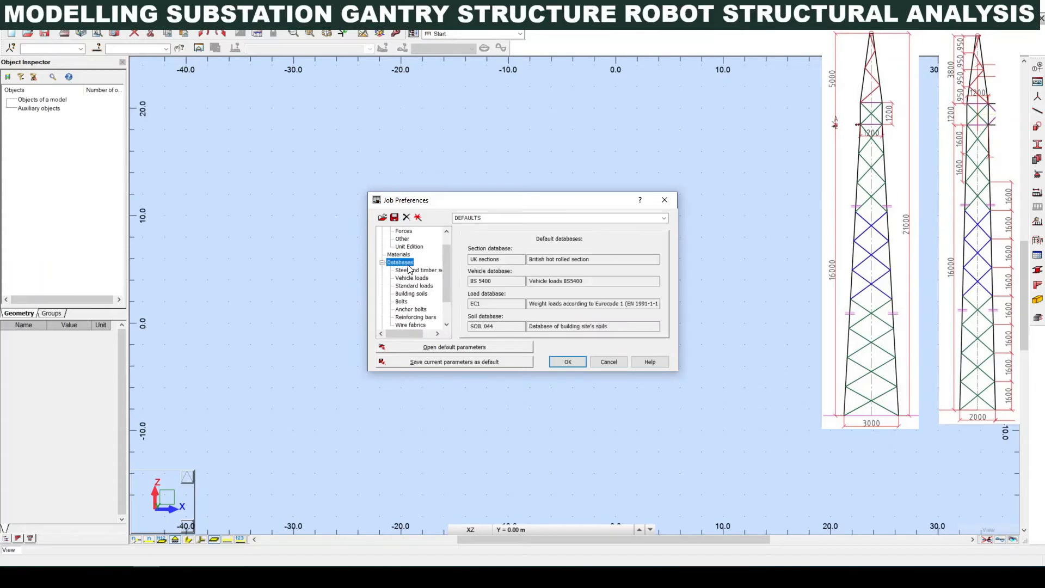
left_click(512, 259)
left_click(412, 271)
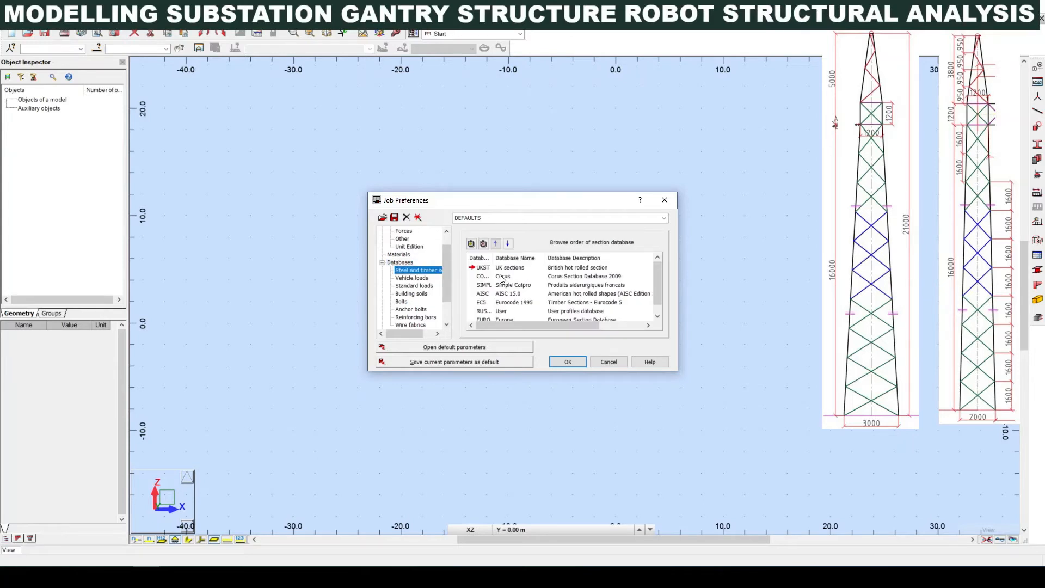
scroll(501, 279, "down", 1)
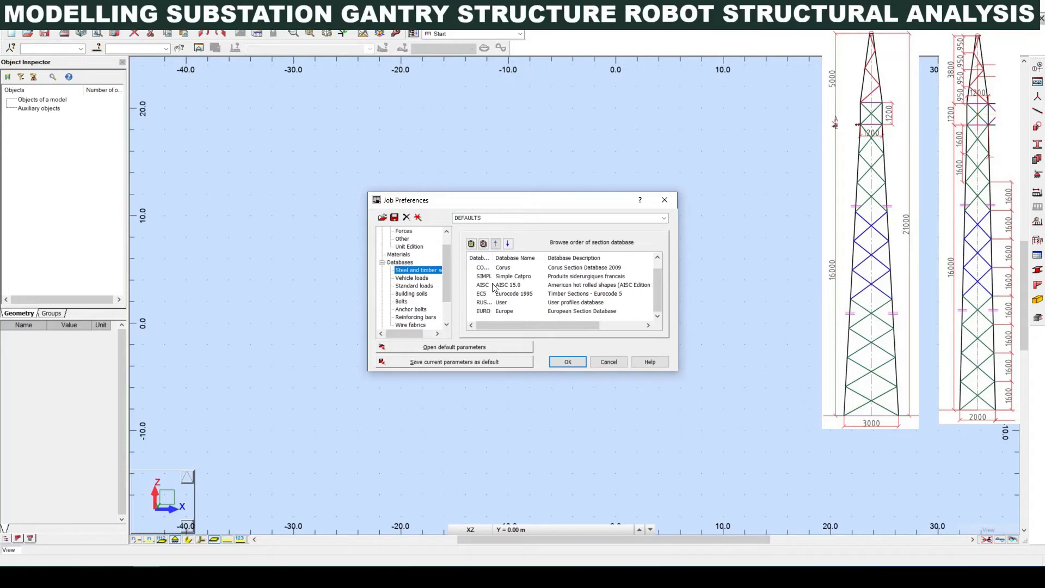
left_click(485, 312)
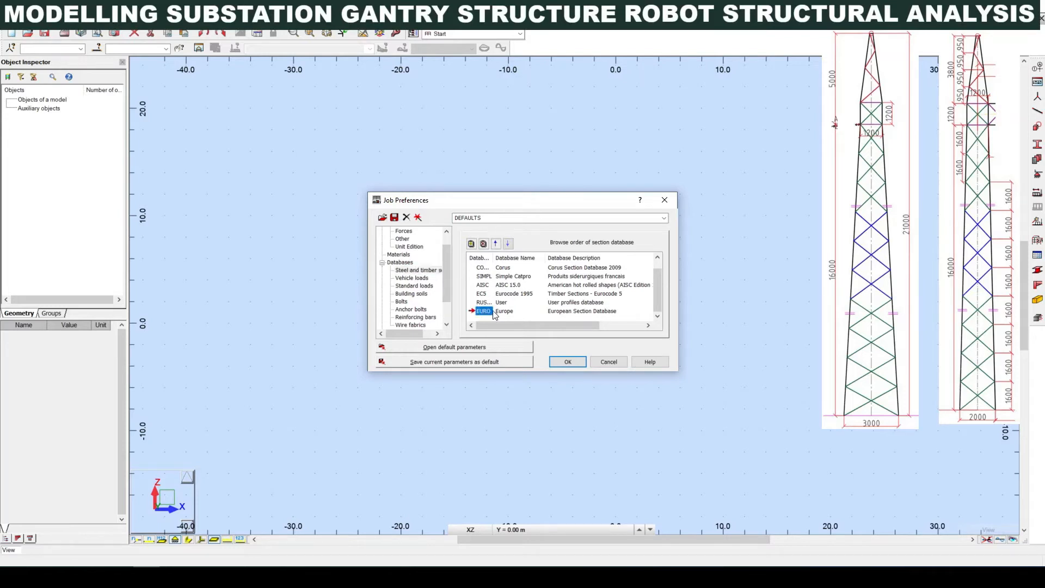
left_click(482, 244)
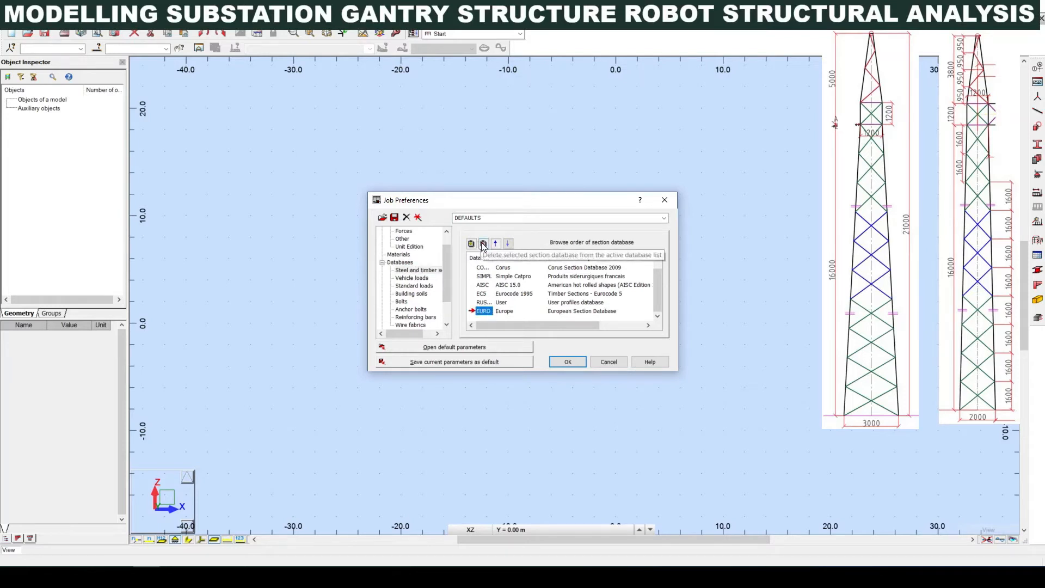
left_click(483, 244)
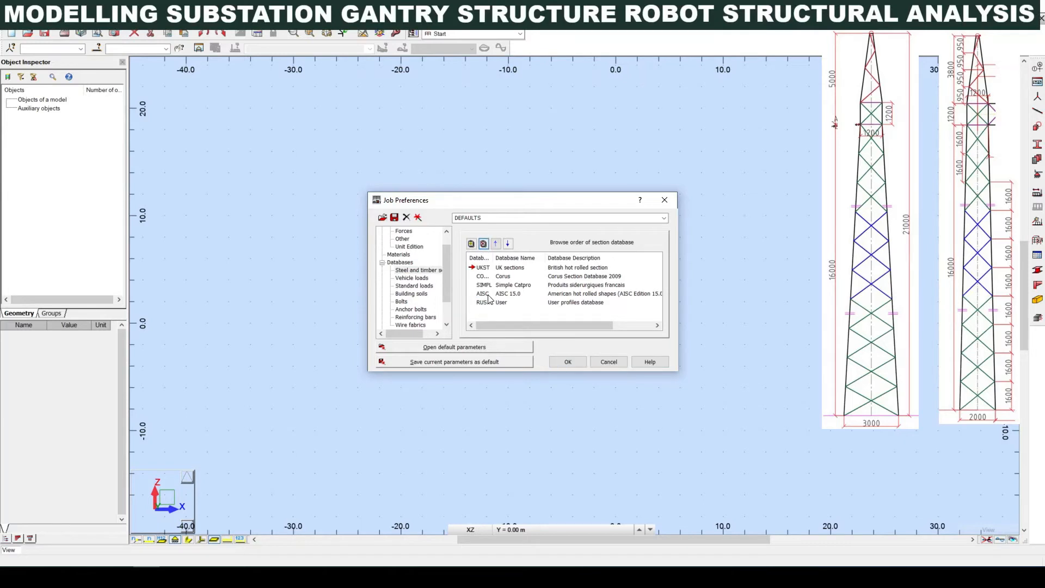
left_click(483, 244)
left_click(483, 244)
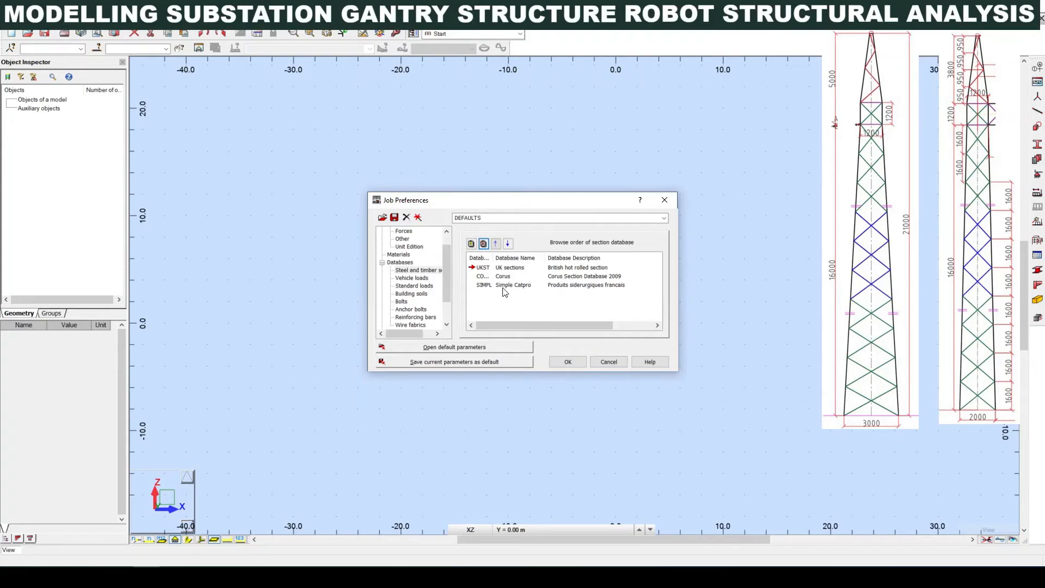
Add the EURO section database to the steel and timber list and save the current parameters as default
left_click(487, 285)
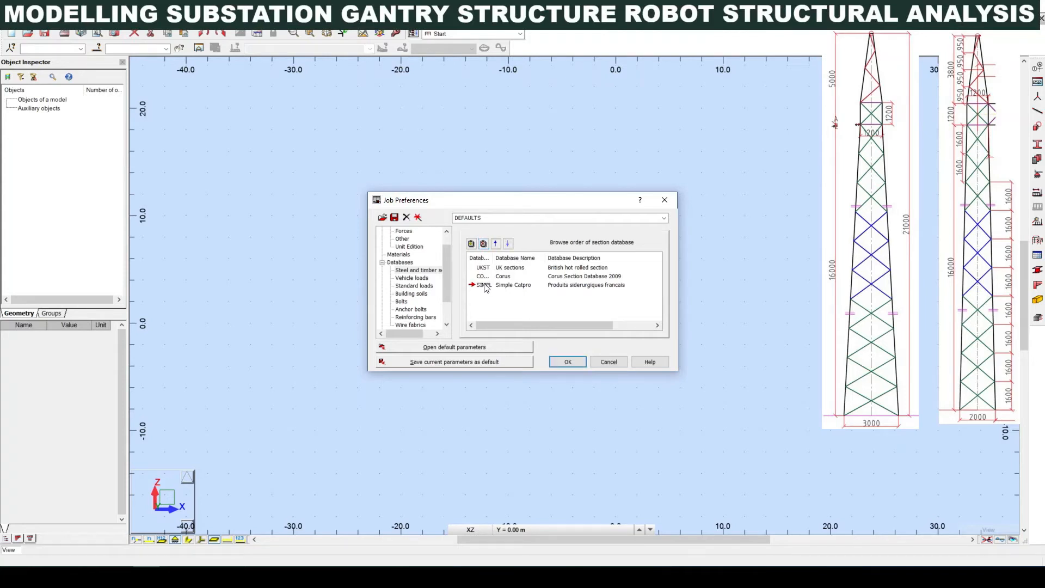
left_click(471, 244)
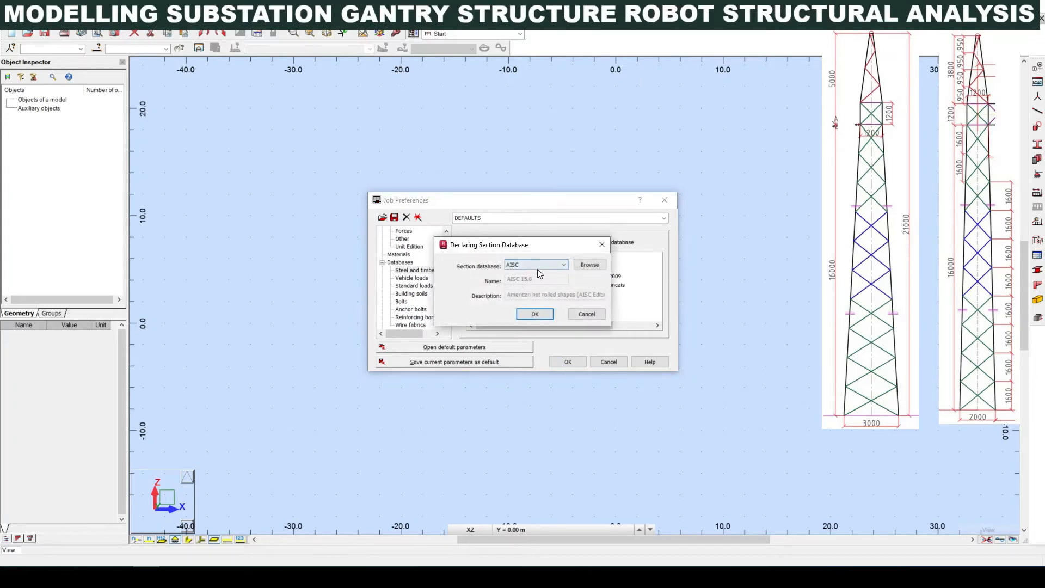
left_click(536, 265)
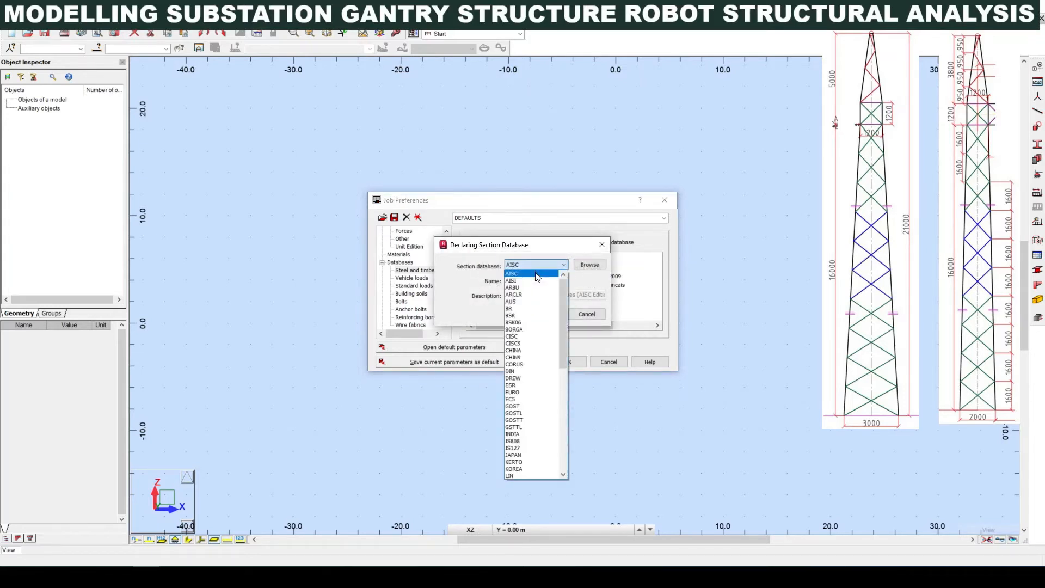
left_click(517, 392)
left_click(534, 314)
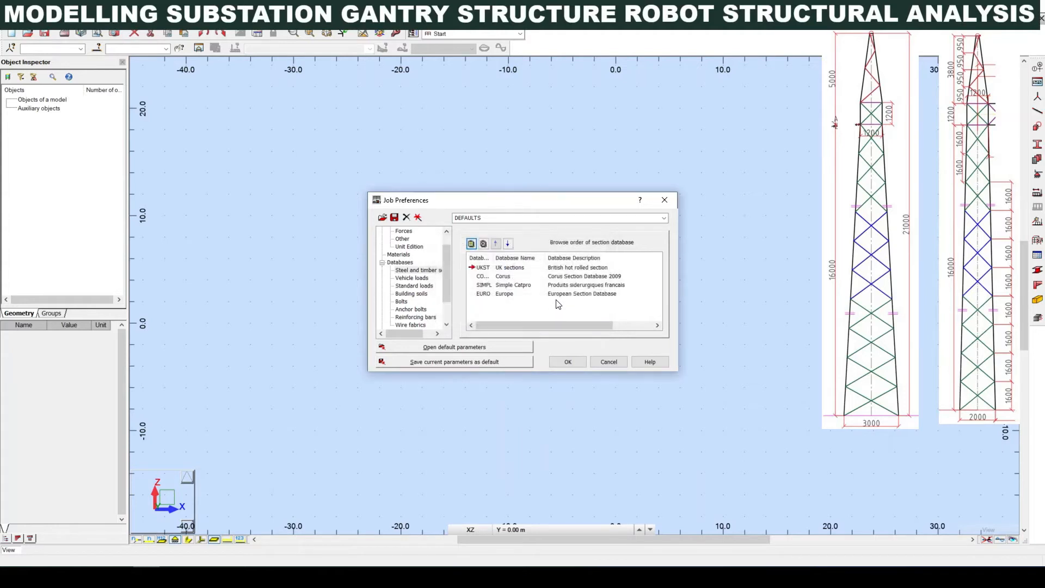
left_click(427, 361)
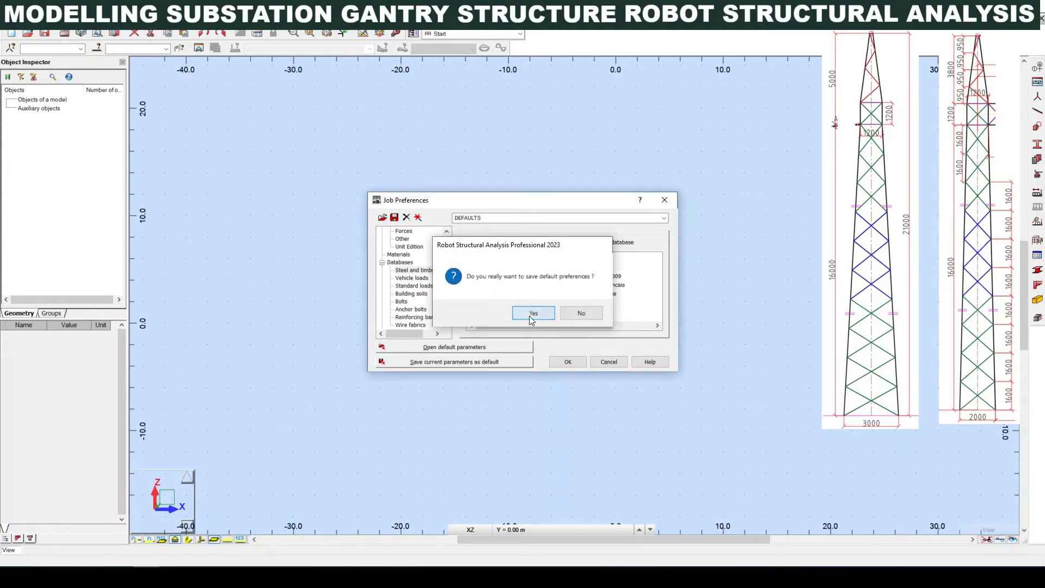
left_click(529, 314)
Review the vehicle loads, standard loads, building soils, bolts, anchor bolts, reinforcing bars and wire fabrics databases in the job preferences
left_click(411, 279)
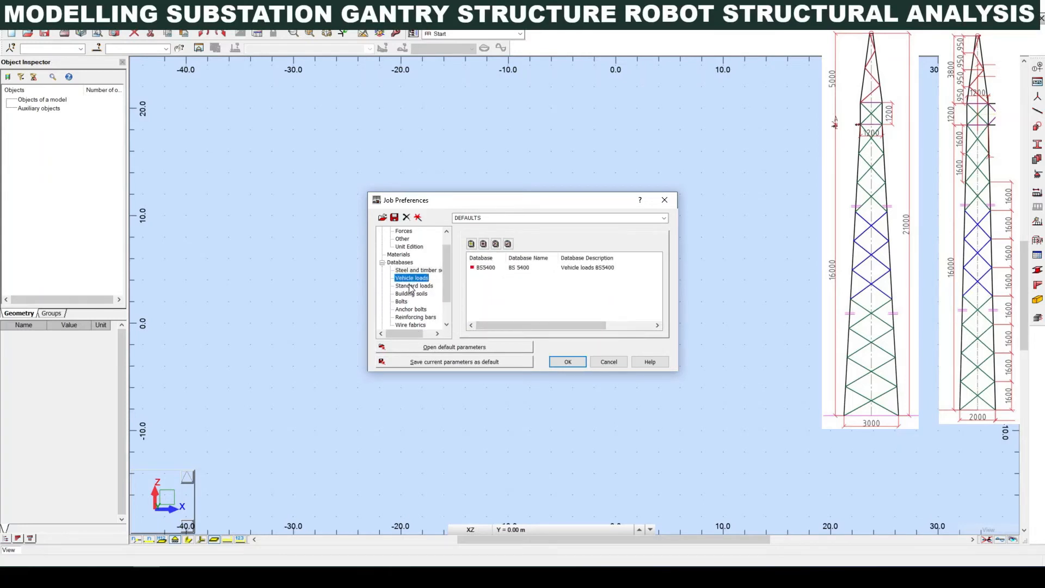
left_click(411, 287)
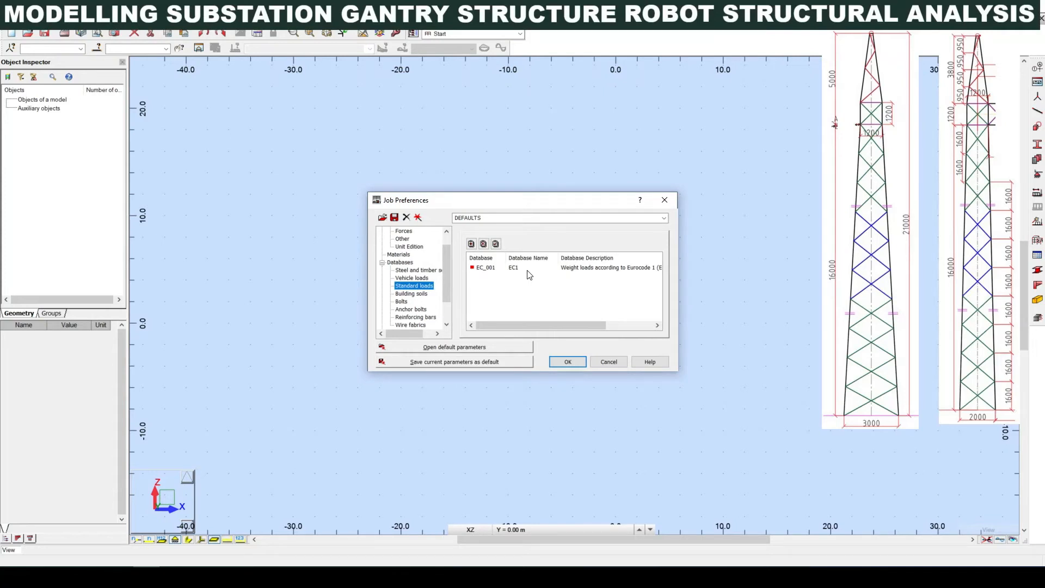
left_click(407, 294)
left_click(401, 302)
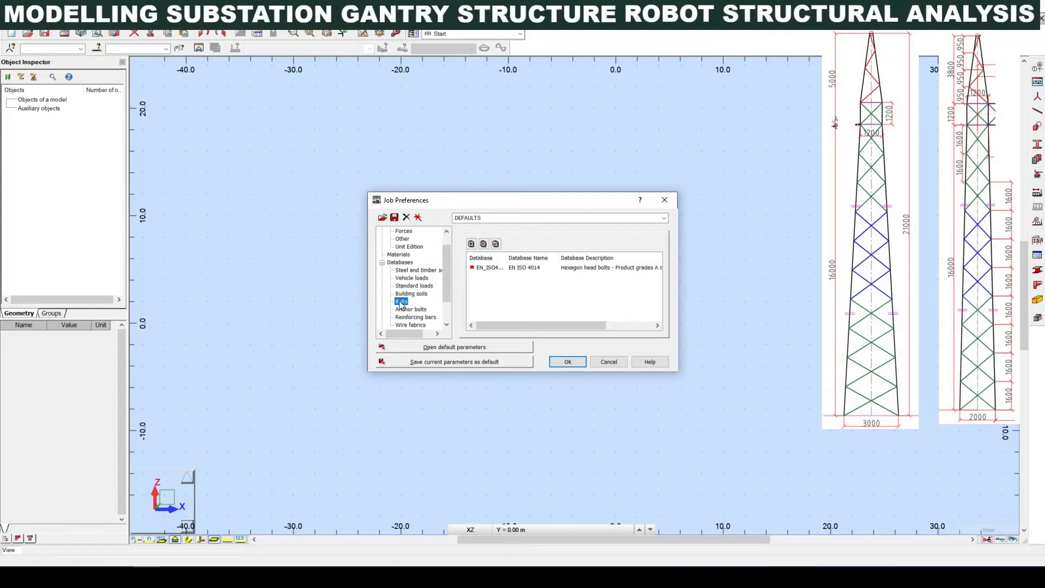
left_click(405, 310)
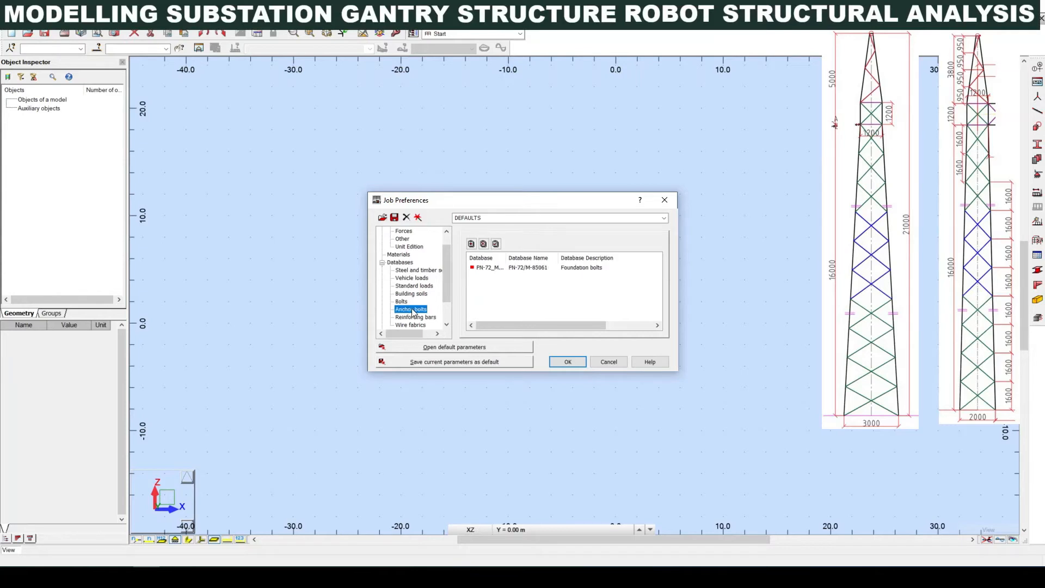
scroll(407, 309, "down", 1)
left_click(409, 294)
left_click(410, 301)
scroll(408, 305, "down", 1)
In the design codes preferences, set the steel/aluminum structures code to EN 1993-1:2005/A1:2014
left_click(404, 302)
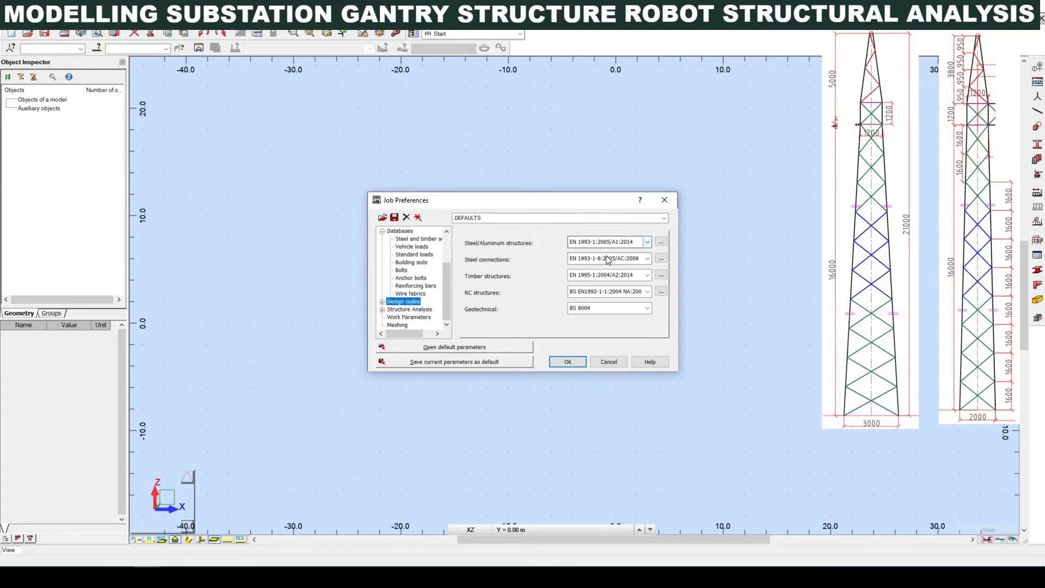
left_click(646, 243)
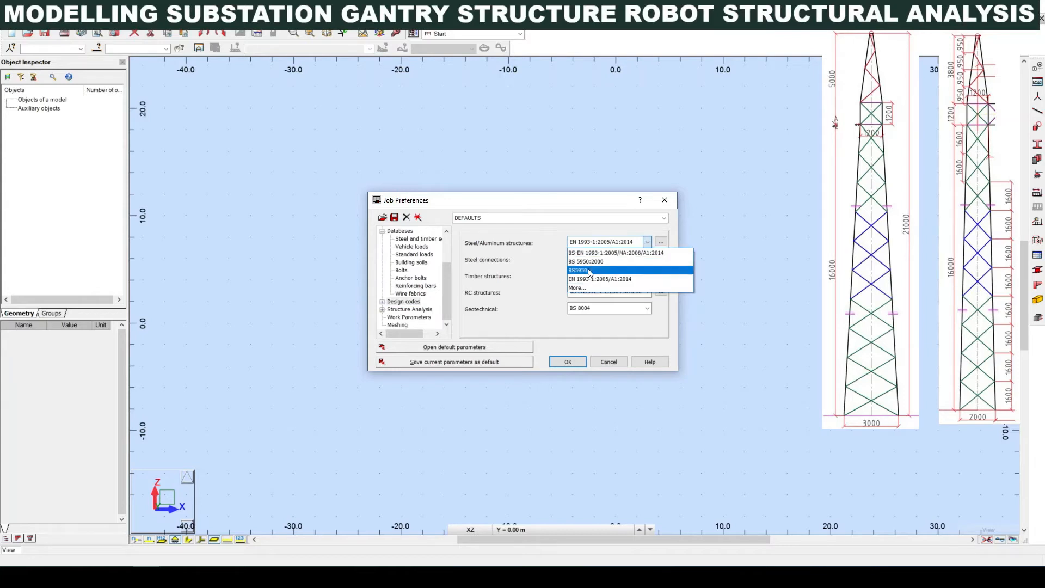
left_click(577, 279)
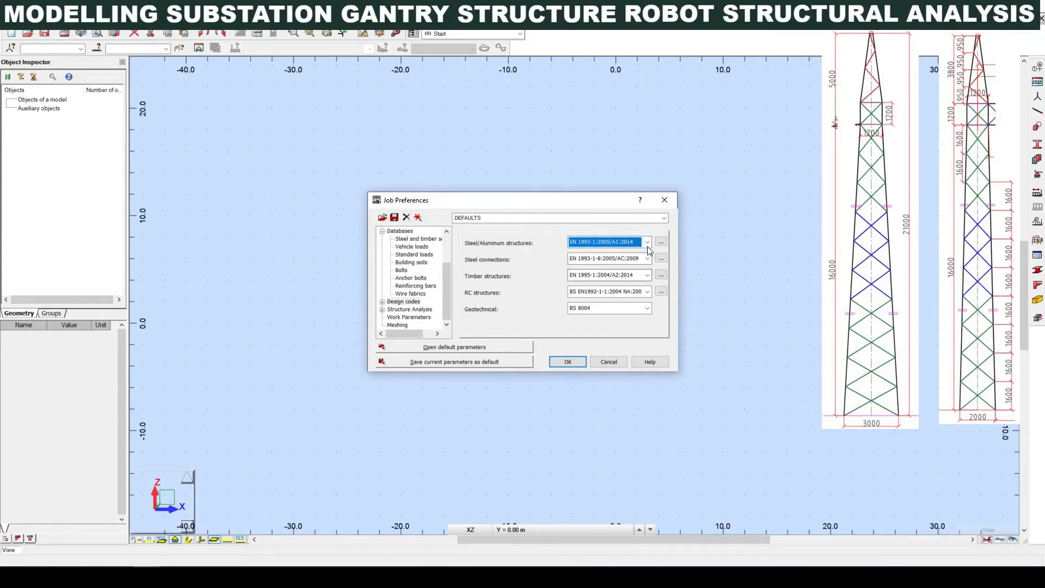
Review the partial factors of the steel code and the full list of available steel/aluminum codes without changing them
left_click(661, 242)
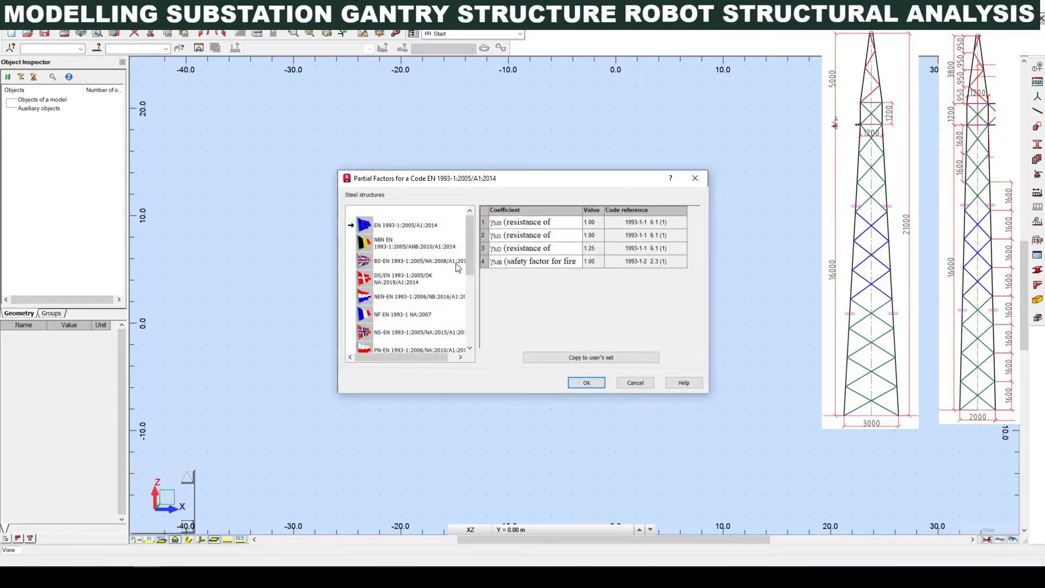
mouse_move(468, 249)
left_mouse_down()
mouse_move(468, 338)
mouse_move(467, 233)
left_mouse_up()
left_click(645, 383)
left_click(647, 242)
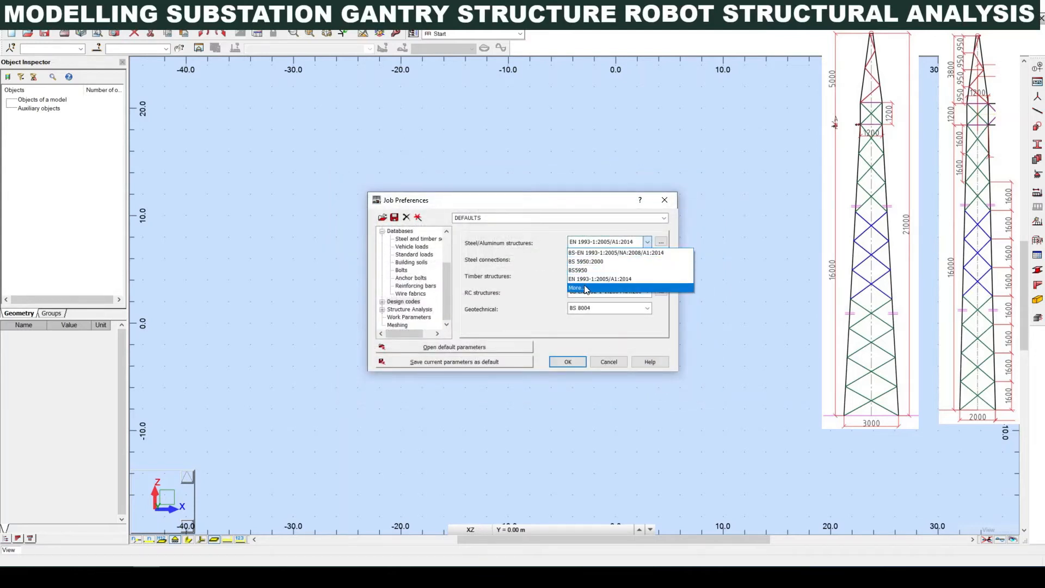
left_click(585, 288)
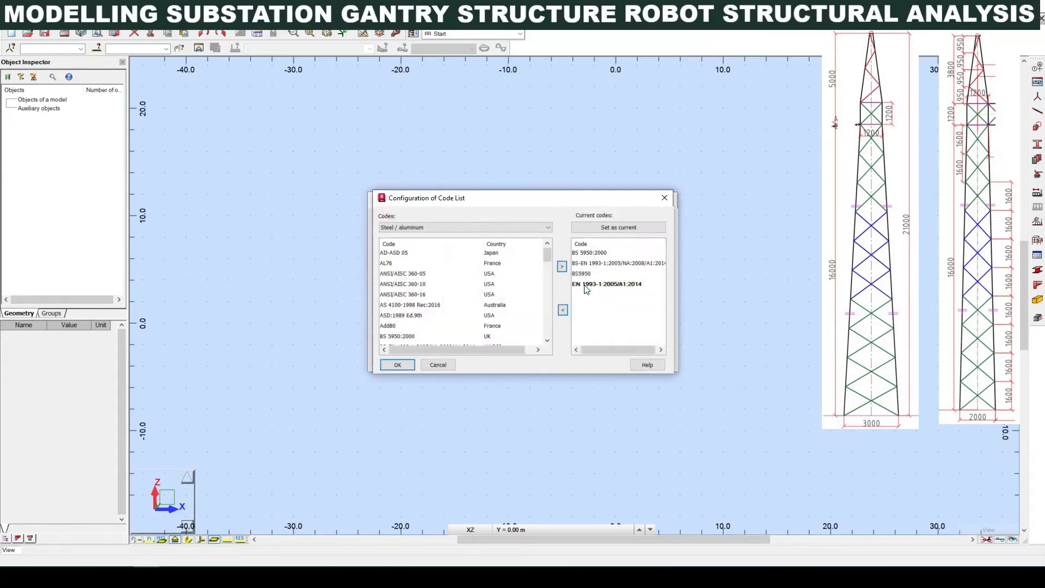
left_click_drag(548, 260, 548, 343)
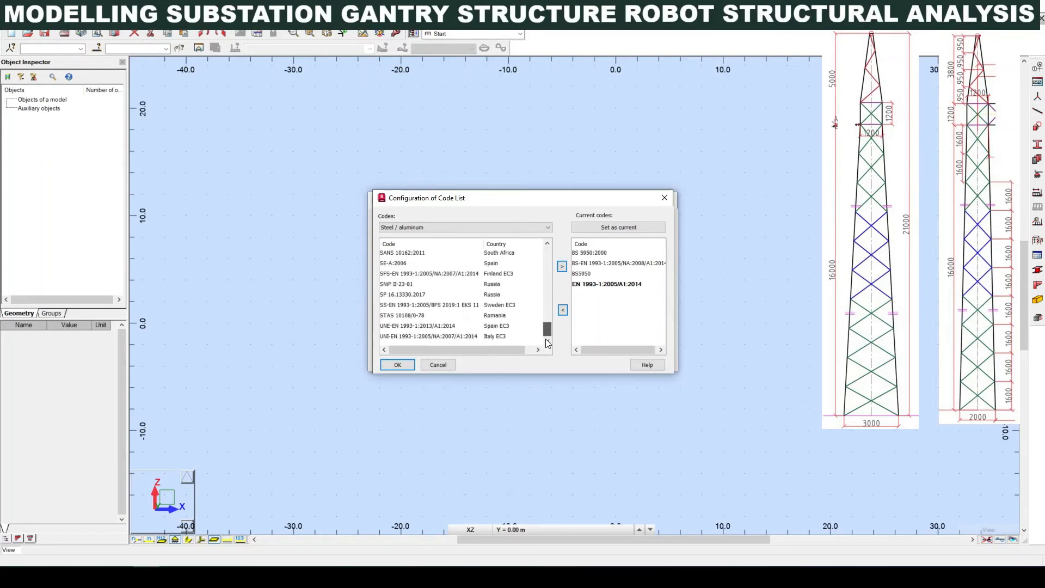
left_click(437, 364)
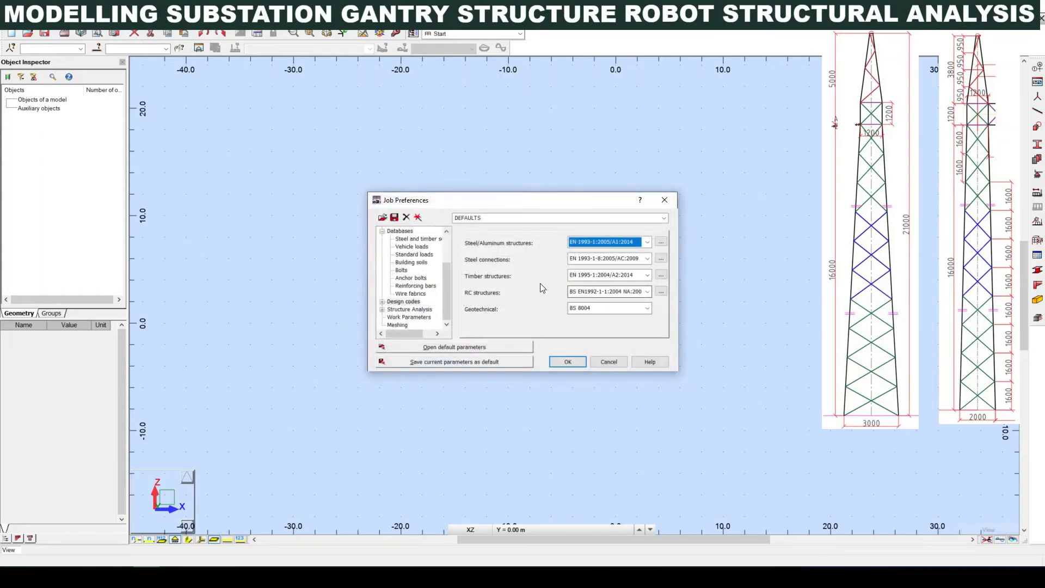
Set the steel connections code to EN 1993-1-8:2005/AC:2009 and save the current parameters as default
left_click(598, 259)
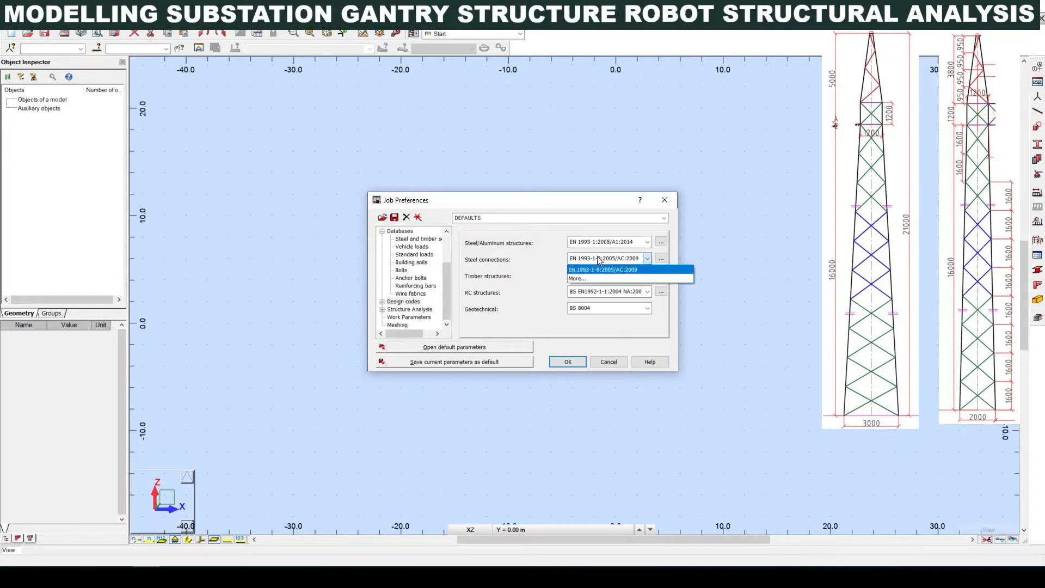
left_click(601, 269)
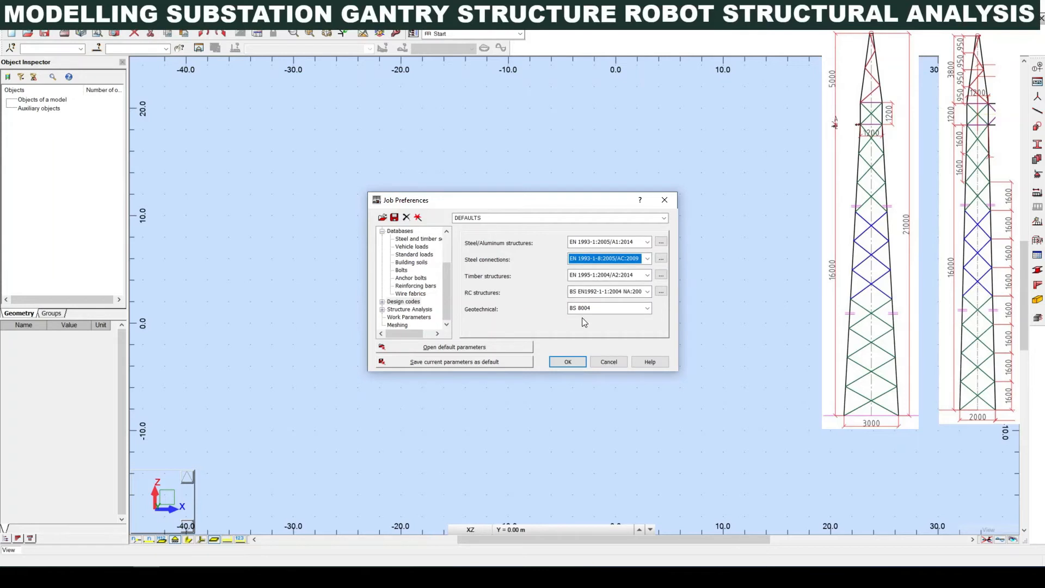
left_click(512, 361)
left_click(533, 313)
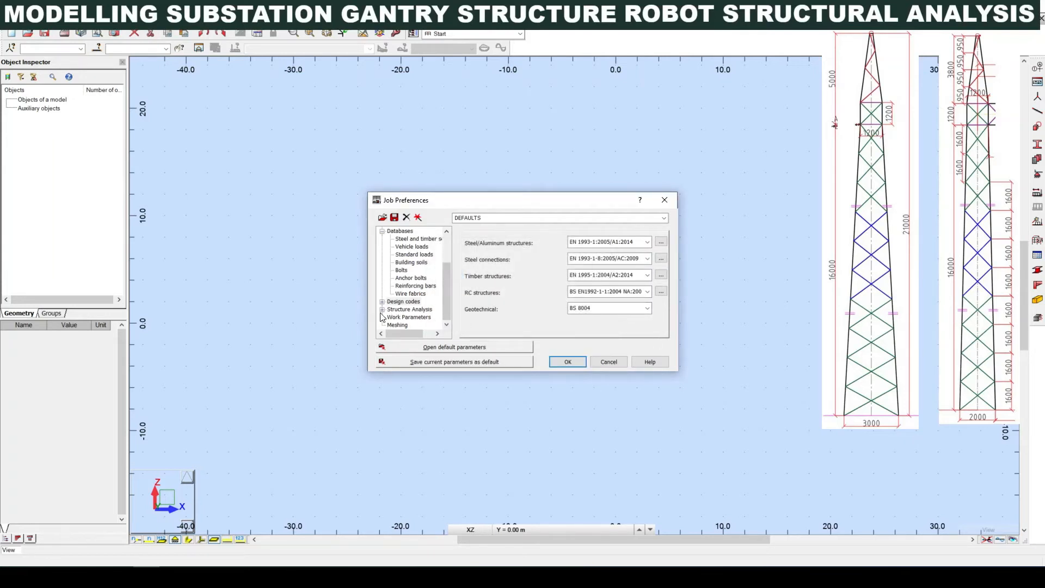
Review the structure analysis settings and accept the job preferences
left_click(382, 309)
left_click(408, 303)
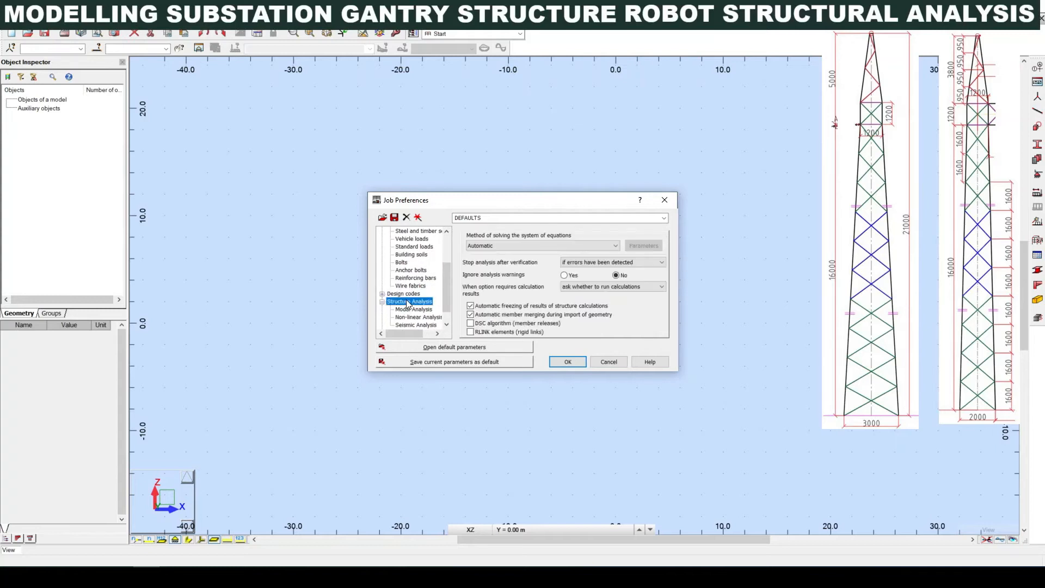
scroll(407, 303, "up", 3)
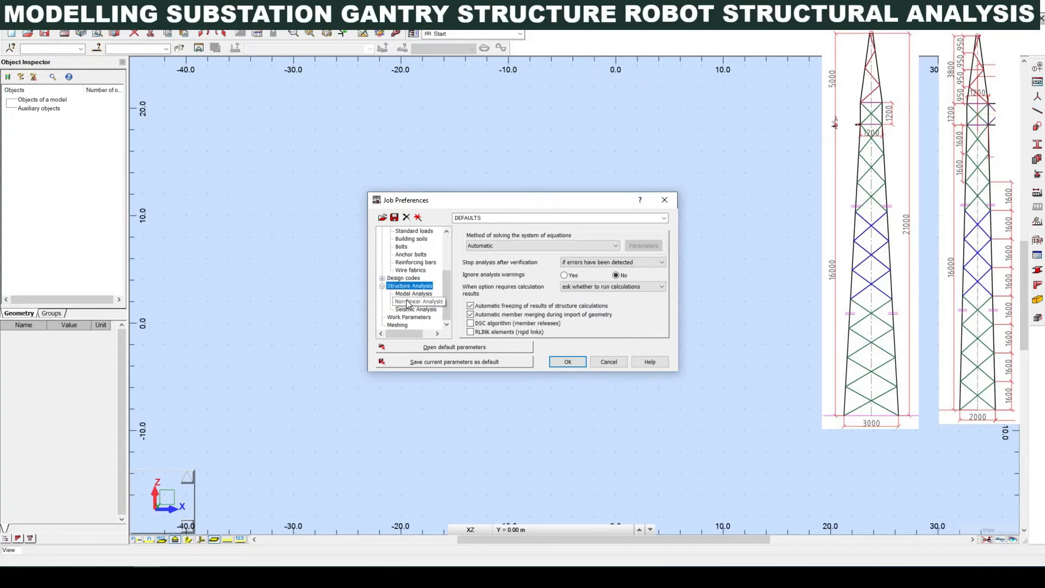
left_click(567, 362)
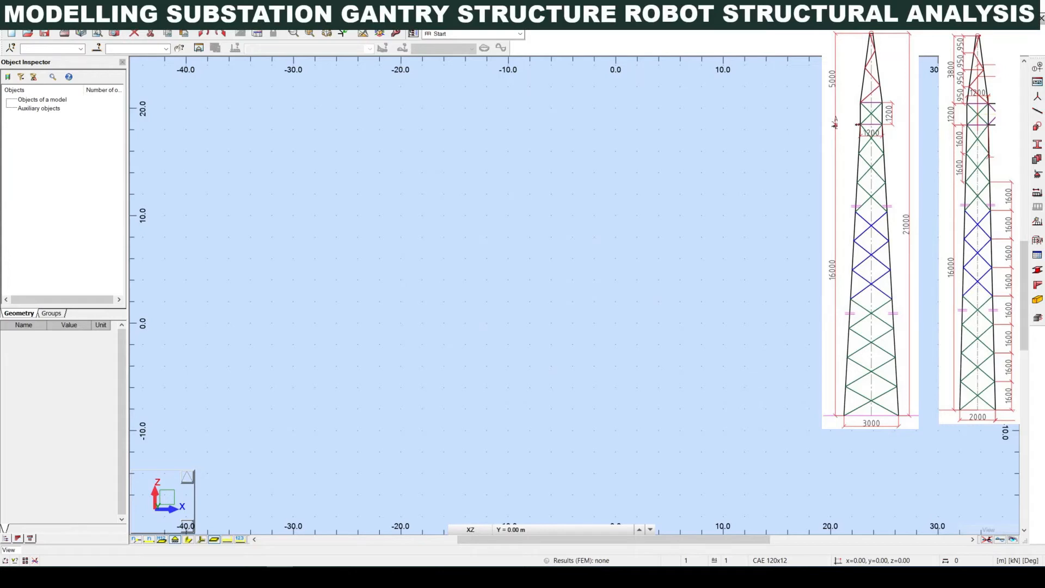
In a nodes table, enter nodes 1–4 at Z 0.0 (X 0.0/2.00, Y 0.0/3.00) and nodes 5–8 at Z 16.00 (X 0.40/1.60, Y 0.90/2.10)
left_click(1036, 255)
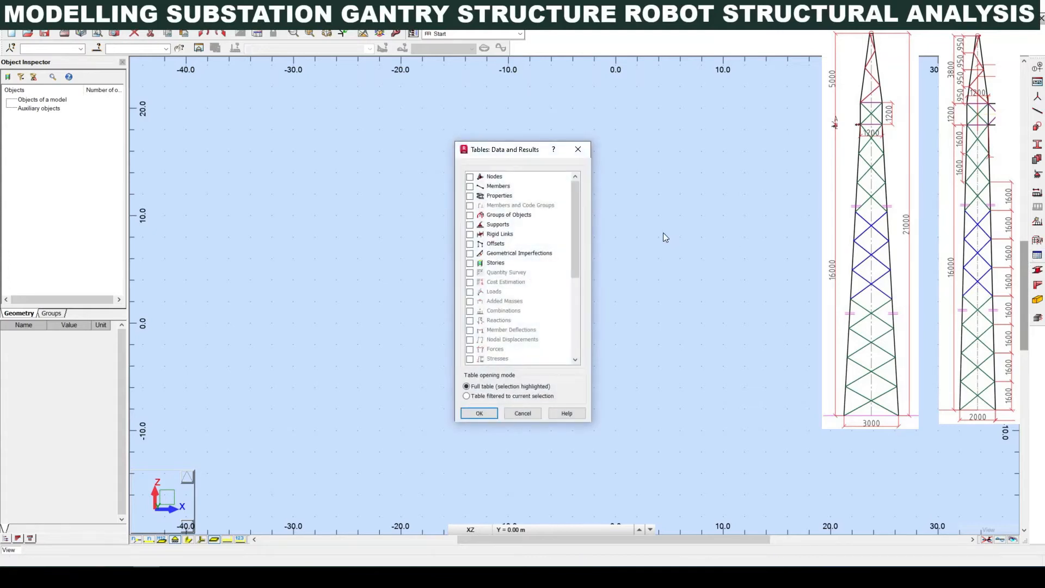
left_click(469, 177)
left_click(470, 177)
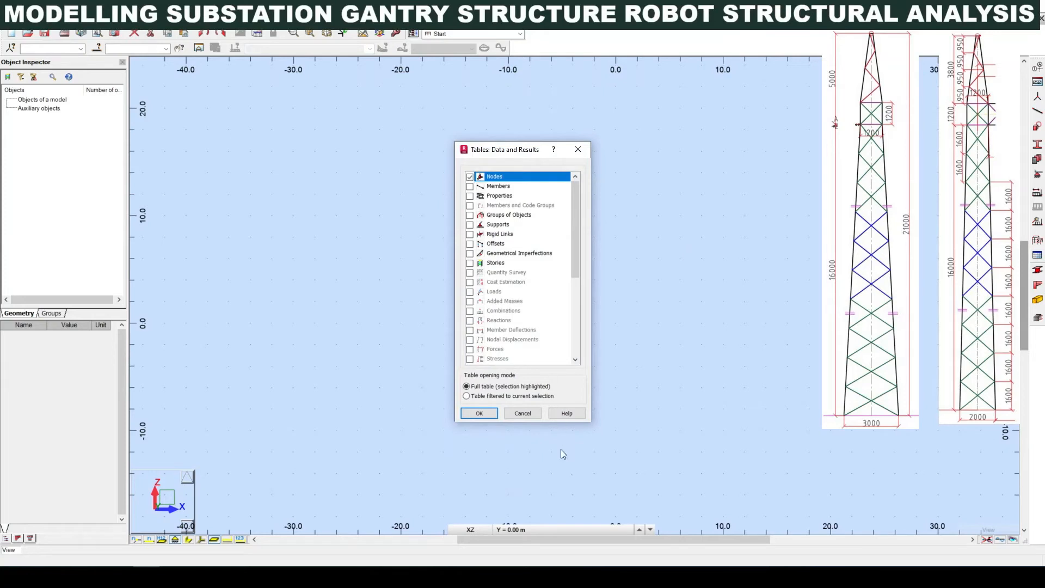
left_click(479, 412)
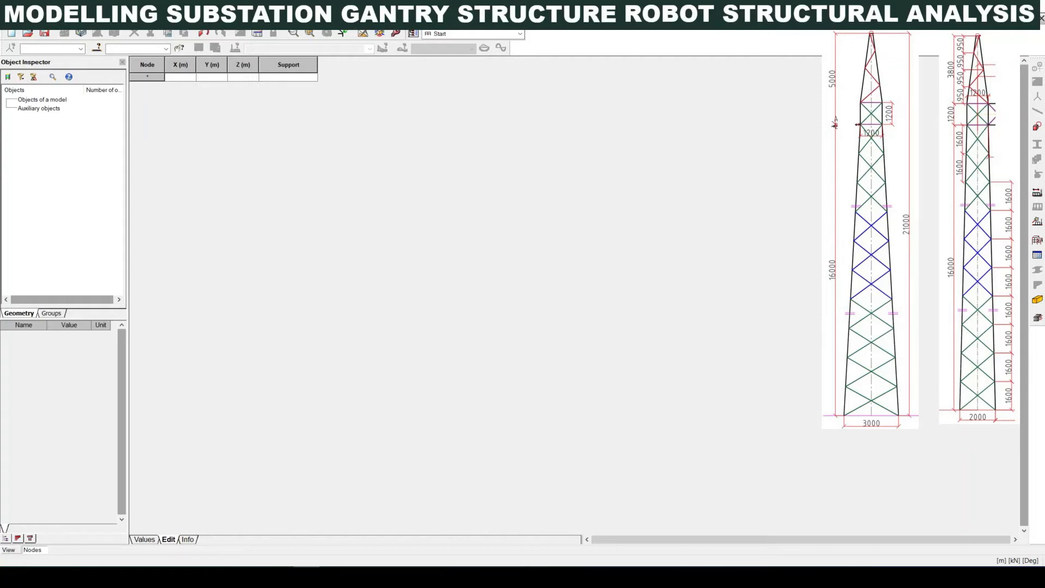
left_click(183, 79)
type("0.0\t0.0\t0.0 2.00\t0.0\t0.0 0.0\t3.00\t0.0 2.00\t3.00\t0.0 0.40\t0.90\t16.00 0.40\t2.10\t16.00 1.60\t0.90\t16.00 1.60\t2.10\t16.00")
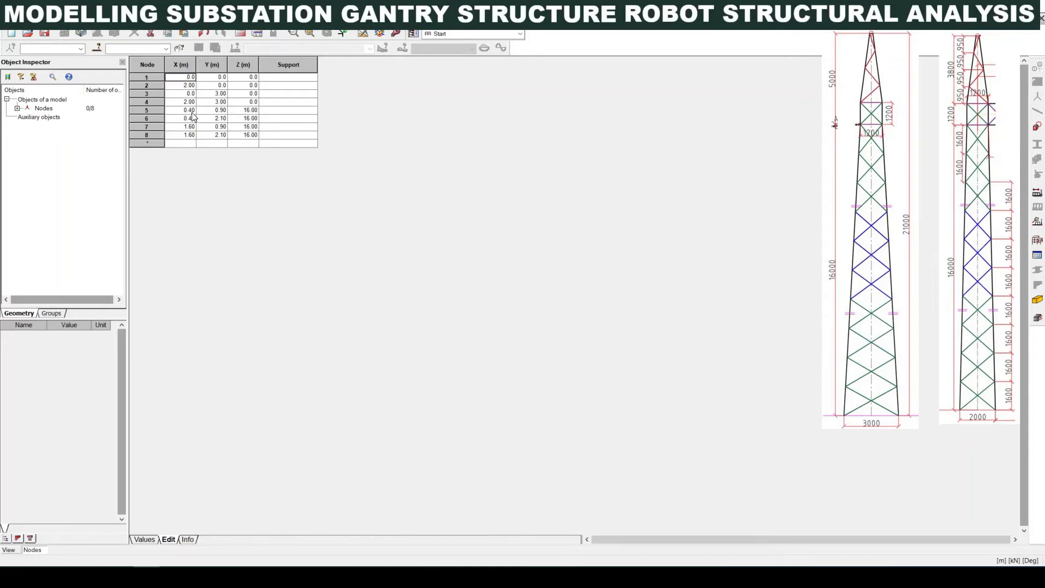
Try to add the coordinates of nodes 9 to 16 in the rows below node 8
left_click(307, 576)
left_click(187, 144)
type("9.00\t0.40\t0.90 10.00\t0.40\t2.10 11.00\t1.60\t0.90 12.00\t1.60\t2.10 13.00\t0.90\t1.40 14.00\t0.90\t1.60 15.00\t1.10\t1.40 16.00\t1.10\t1.60")
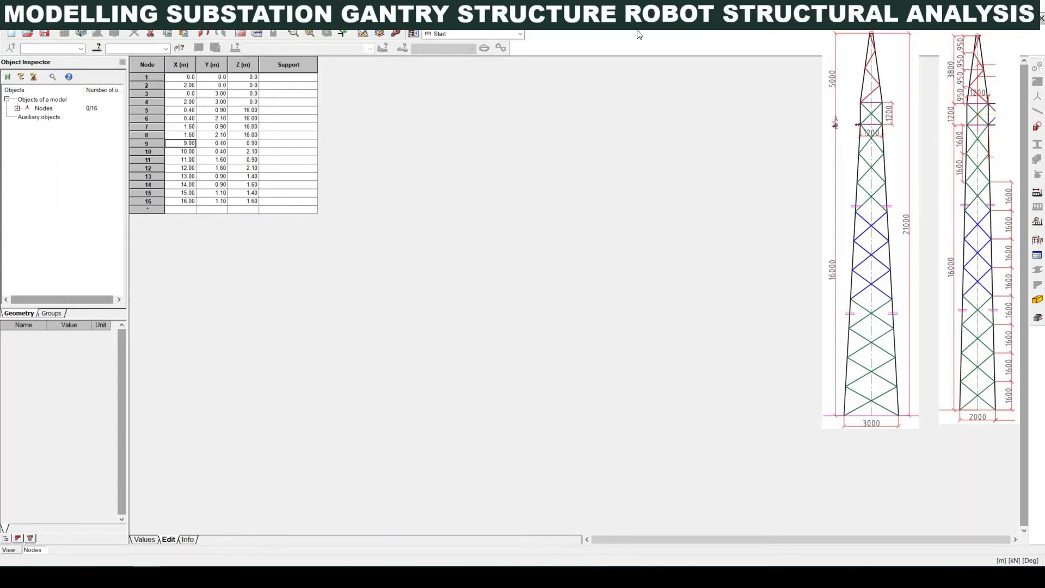
Tile the nodes table and the model view horizontally and enlarge the height of the model view
left_click(360, 24)
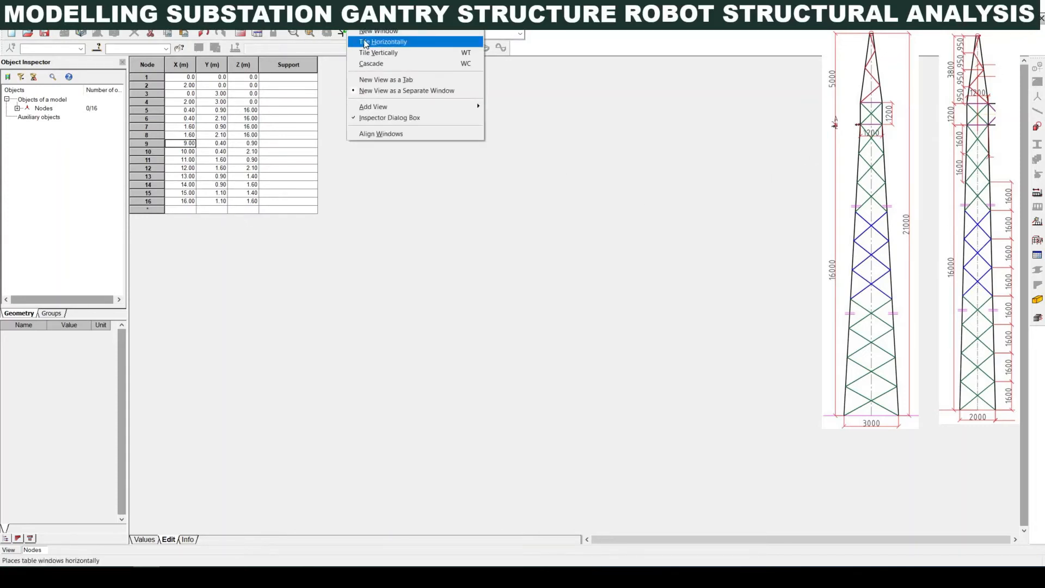
left_click(370, 41)
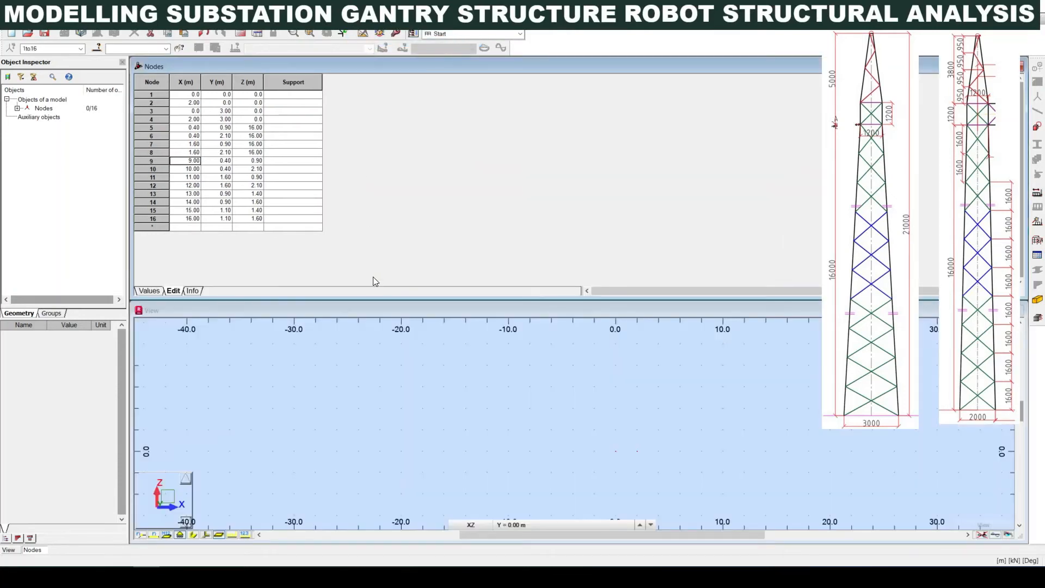
left_click(368, 311)
scroll(420, 383, "down", 4)
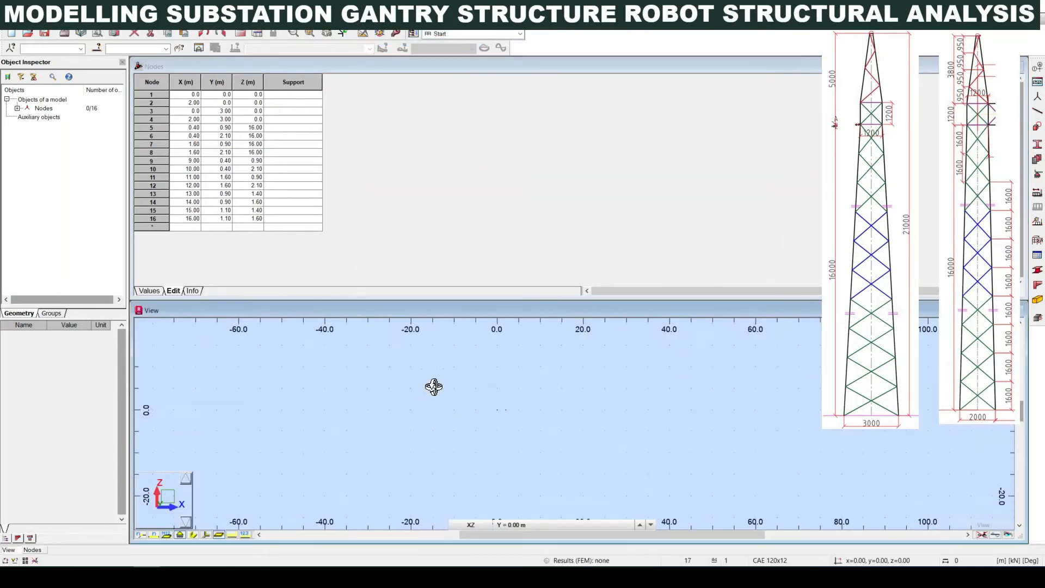
scroll(517, 438, "down", 1)
scroll(523, 429, "up", 5)
scroll(464, 406, "up", 6)
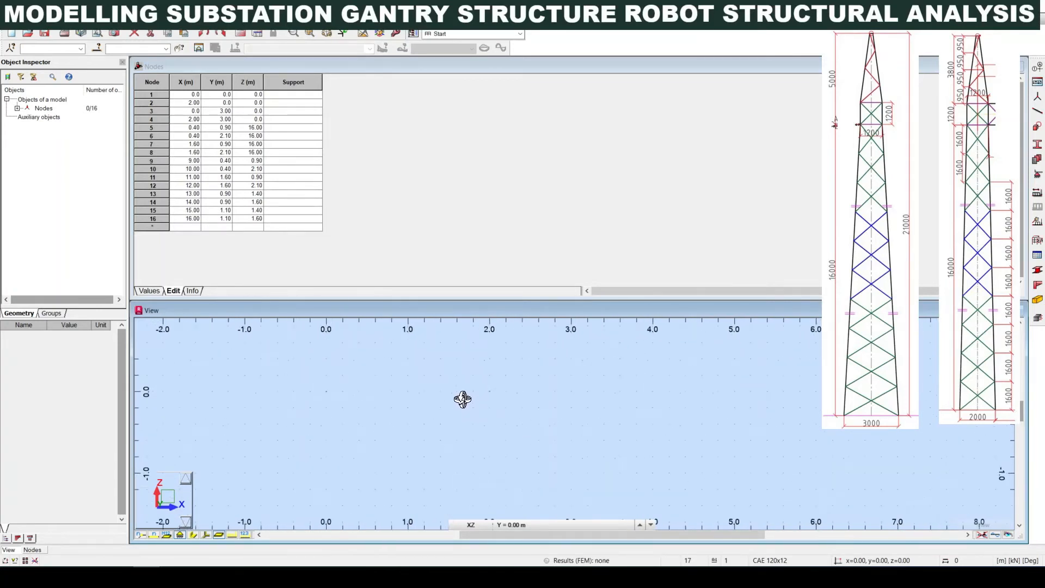
right_click(341, 388)
left_click(341, 394)
left_click_drag(415, 303, 415, 243)
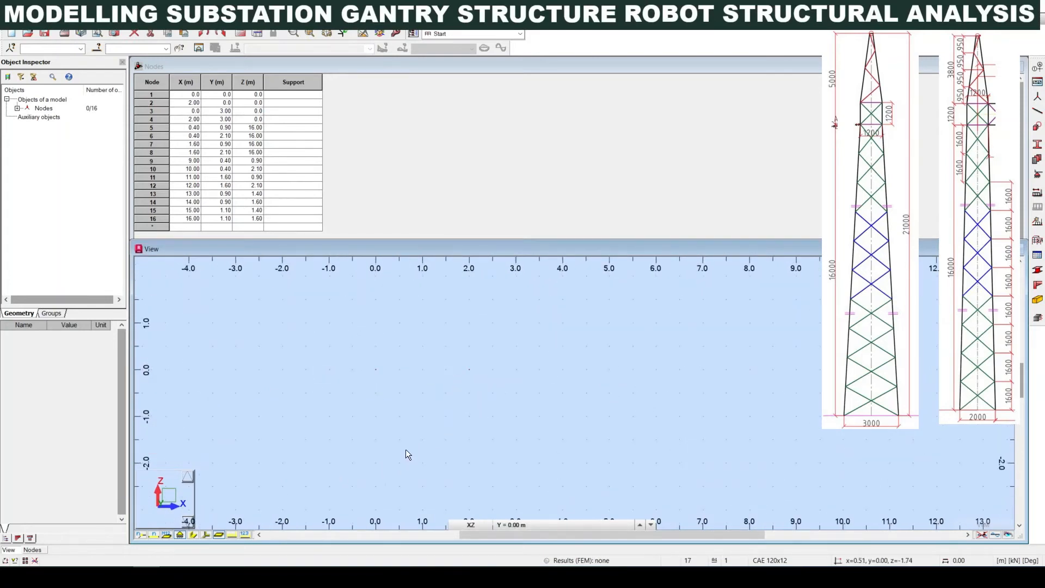
Switch the model view to 3D and display the node numbers
left_click(187, 477)
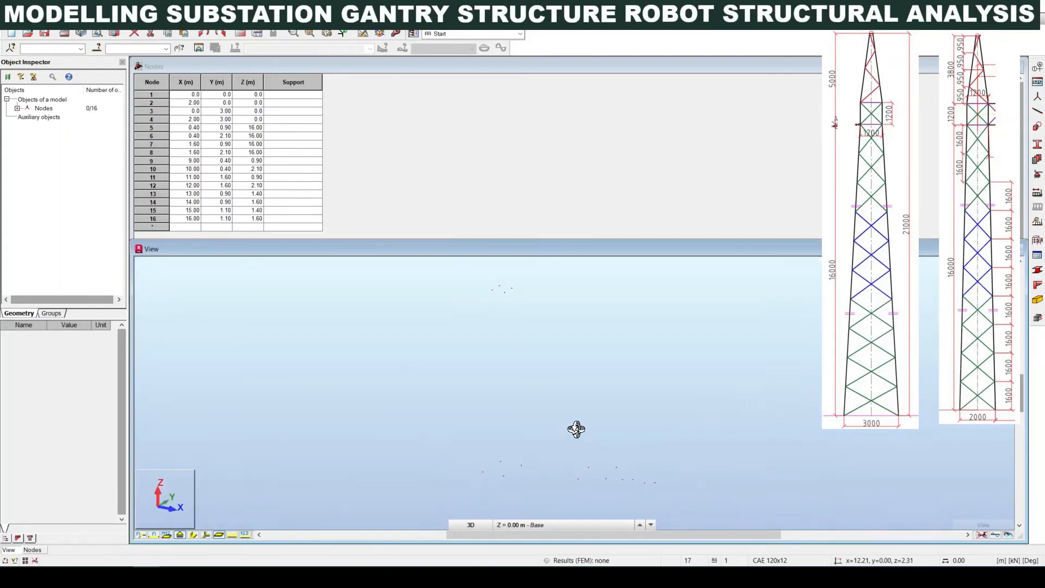
right_click(469, 382)
left_click(474, 383)
left_click(141, 536)
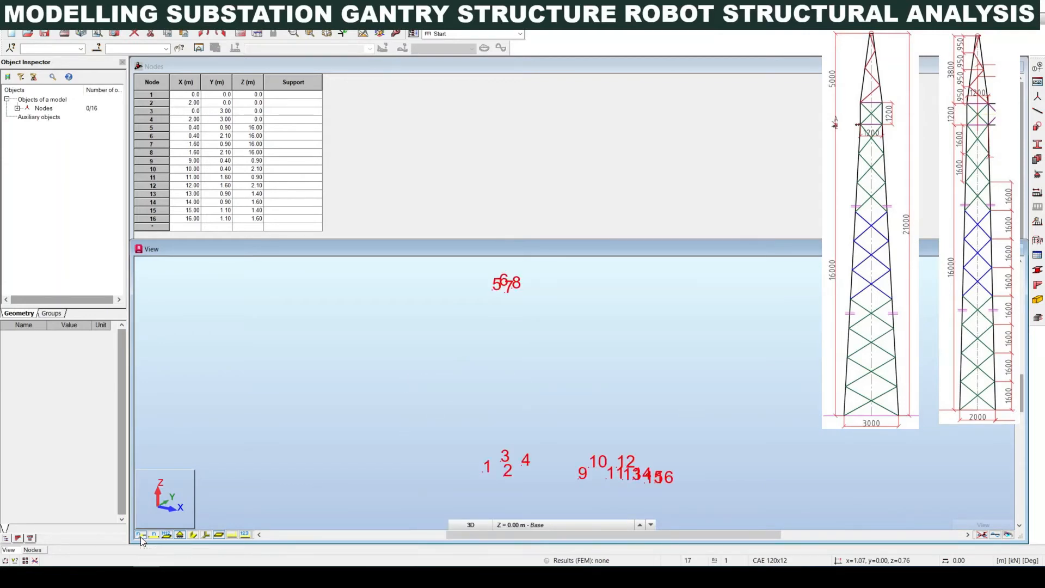
Replace the coordinates of nodes 9–12 with X 0.40/1.60, Y 0.90/2.10, Z 17.20, and nodes 13–16 with X 0.90/1.10, Y 1.40/1.60, Z 21.00
left_click(307, 576)
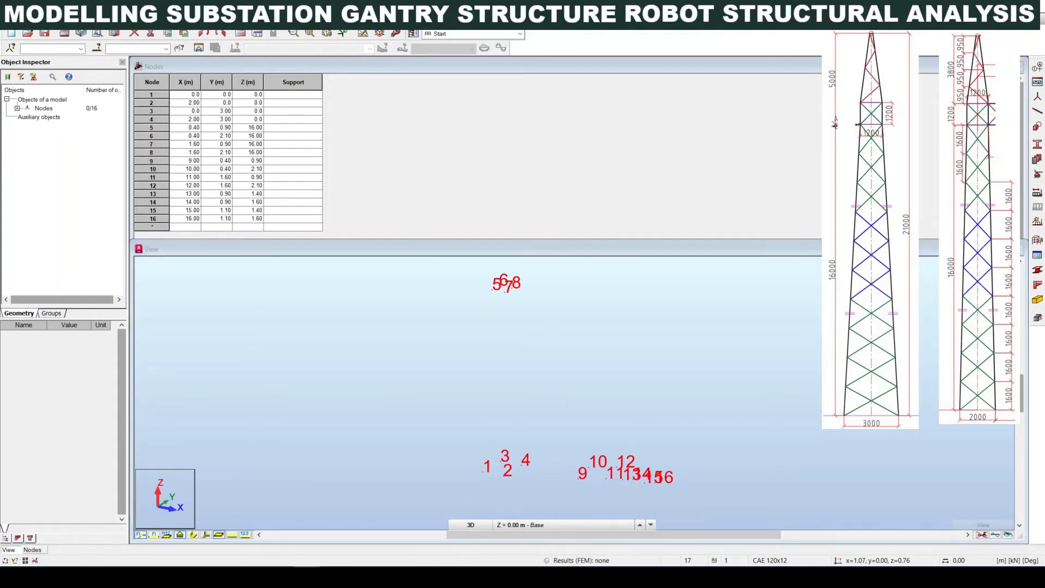
left_click(186, 165)
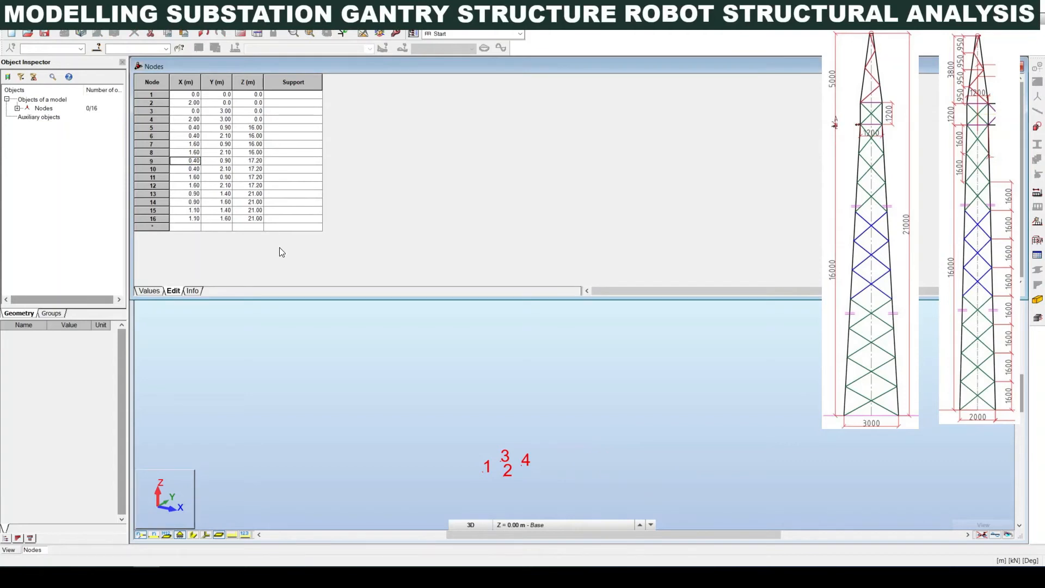
Maximize the model view and inspect the numbered nodes at the top of the tower
left_click(336, 400)
scroll(415, 333, "up", 3)
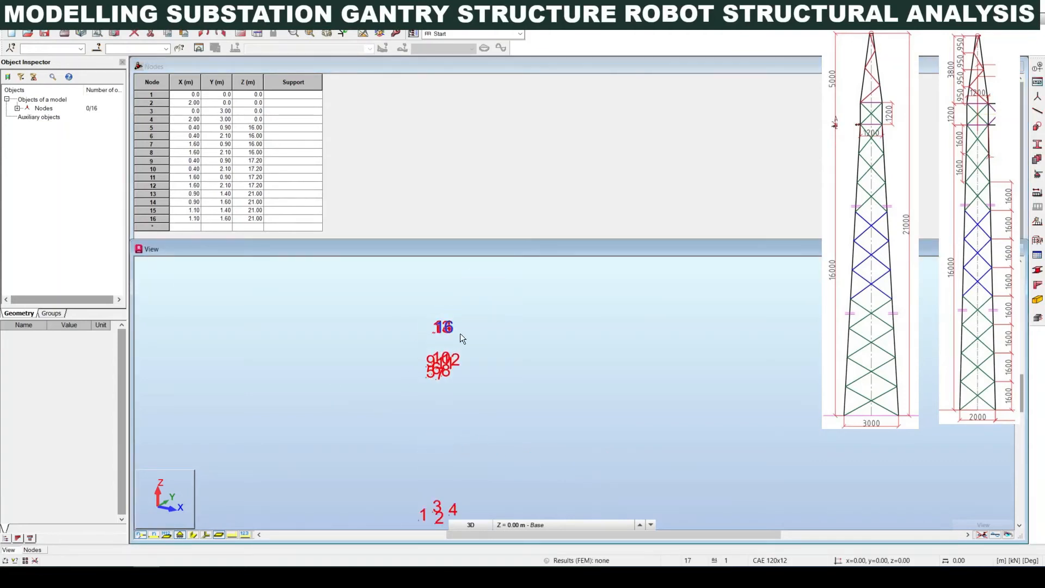
scroll(437, 338, "up", 3)
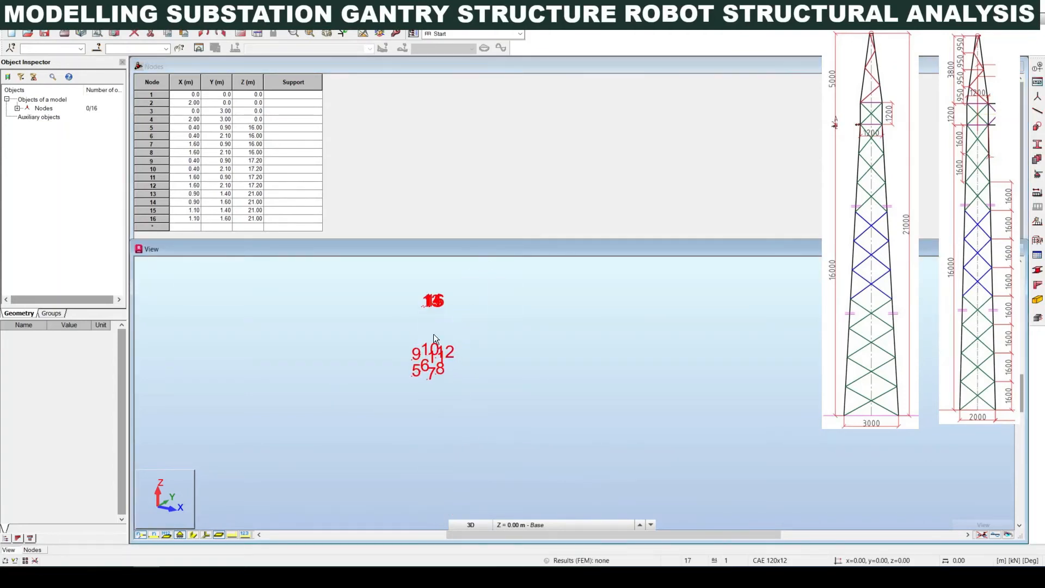
double_click(429, 249)
scroll(429, 218, "up", 2)
scroll(429, 216, "up", 1)
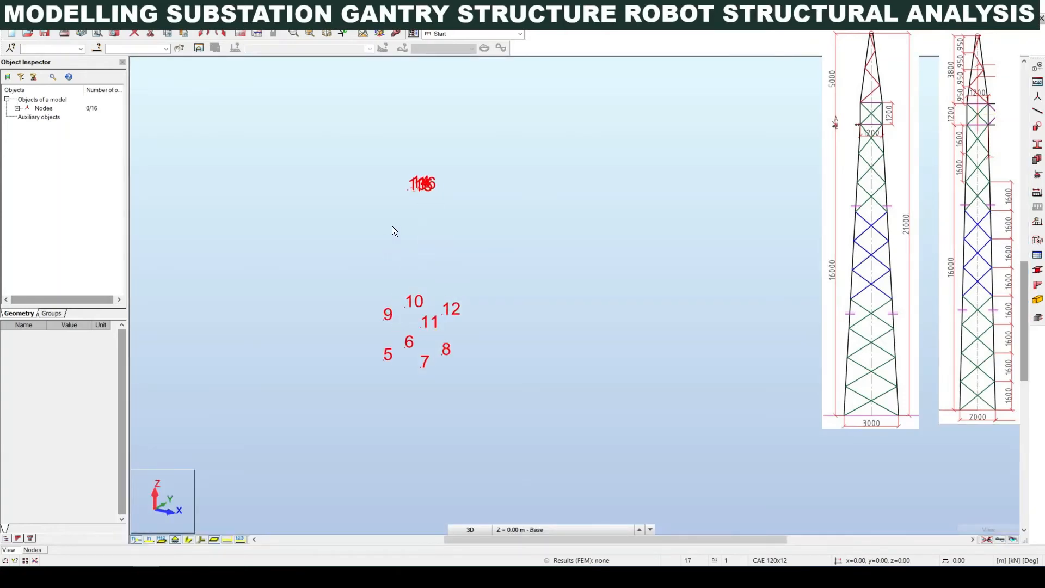
Examine the arrangement of the numbered nodes over the full height of the tower
scroll(302, 250, "down", 2)
middle_click_drag(354, 379, 355, 274)
scroll(356, 274, "down", 2)
middle_click_drag(369, 349, 391, 384)
scroll(377, 328, "up", 1)
scroll(379, 332, "up", 1)
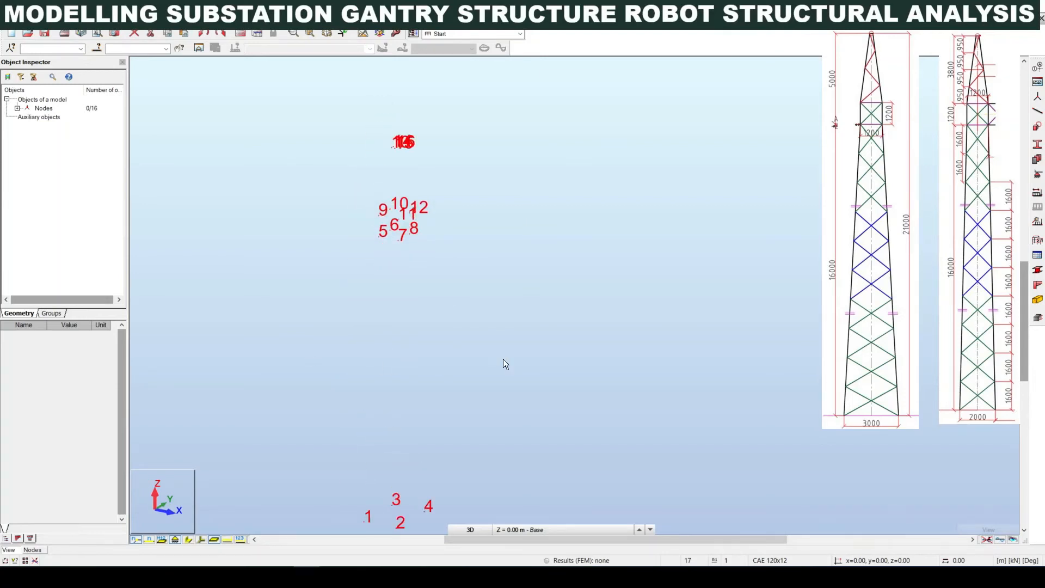
middle_click_drag(422, 361, 432, 350)
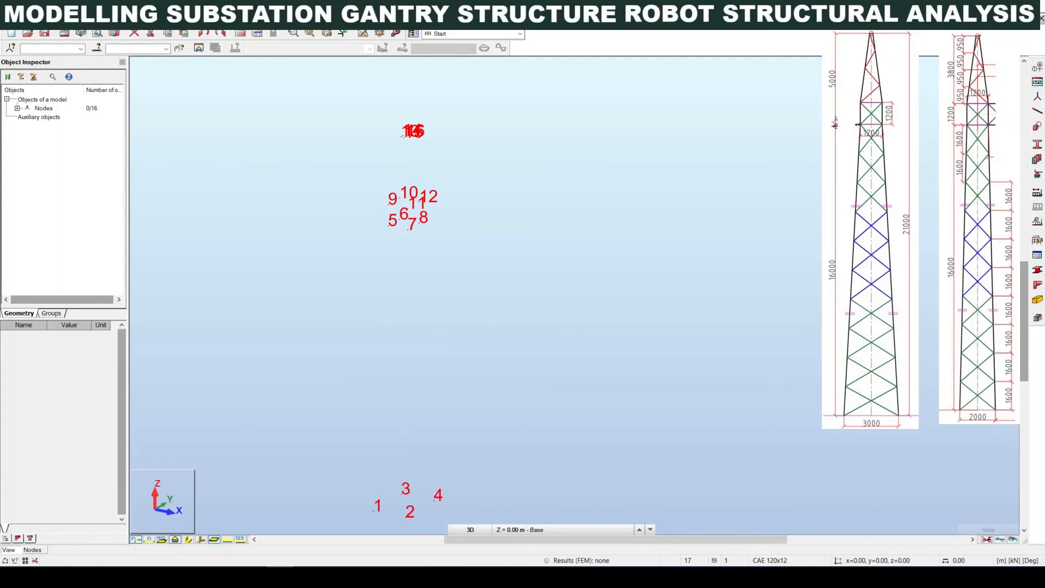
Start member definition, place its dialog clear of the nodes, and review the available sections and member type parameters
left_click(1037, 114)
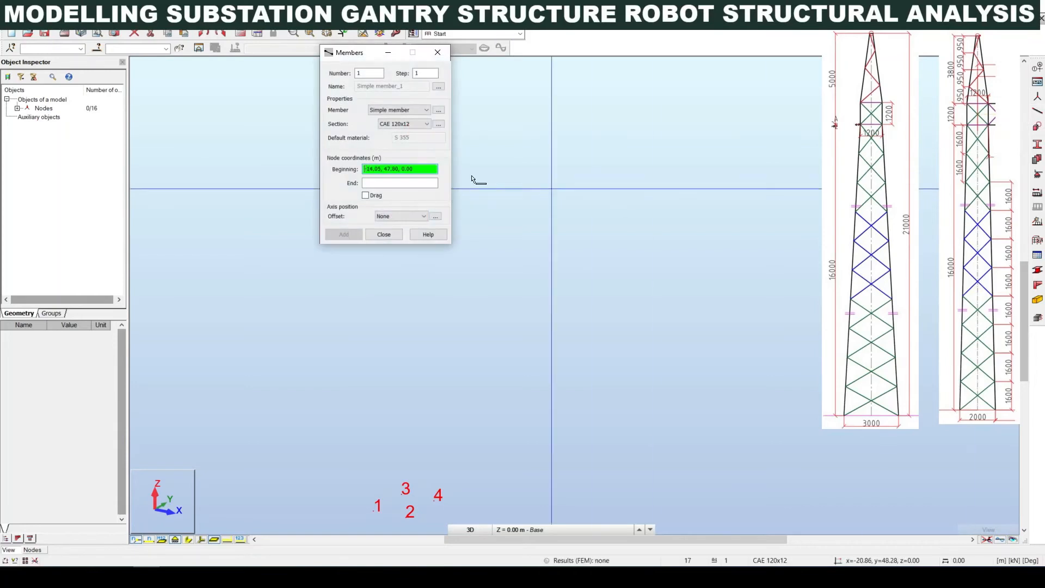
left_click_drag(362, 52, 488, 261)
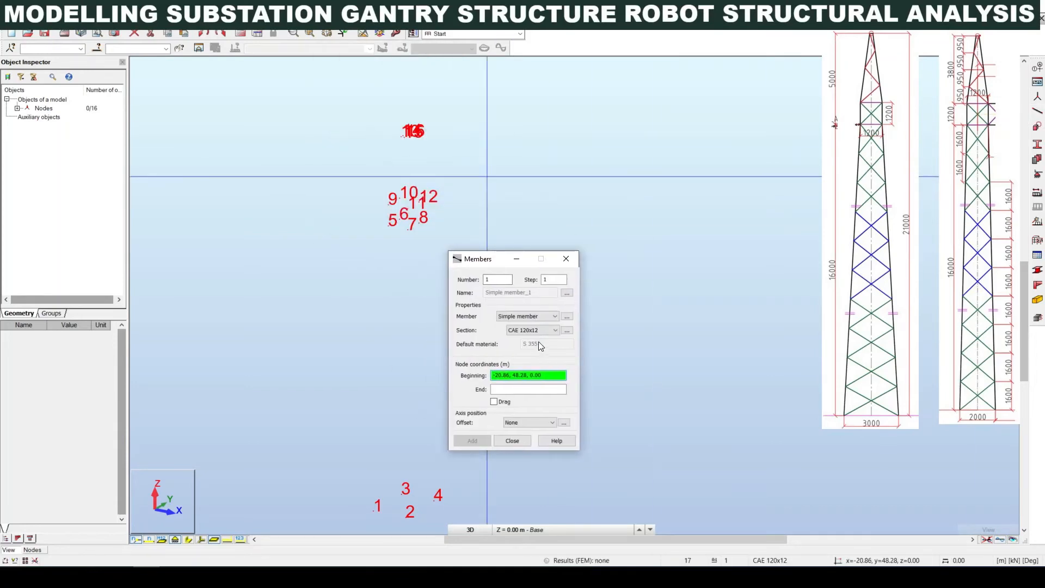
left_click(542, 330)
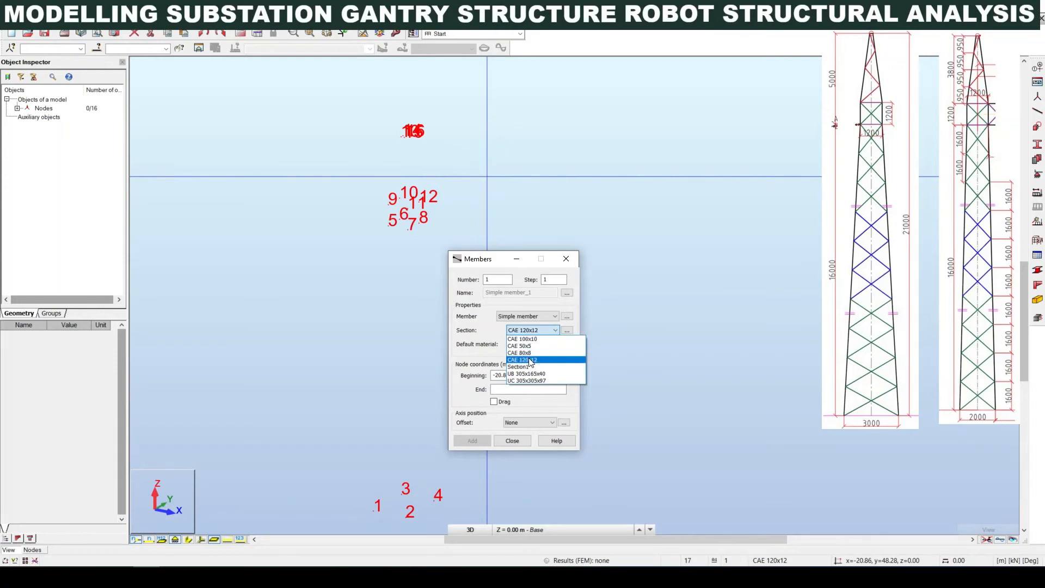
left_click(518, 331)
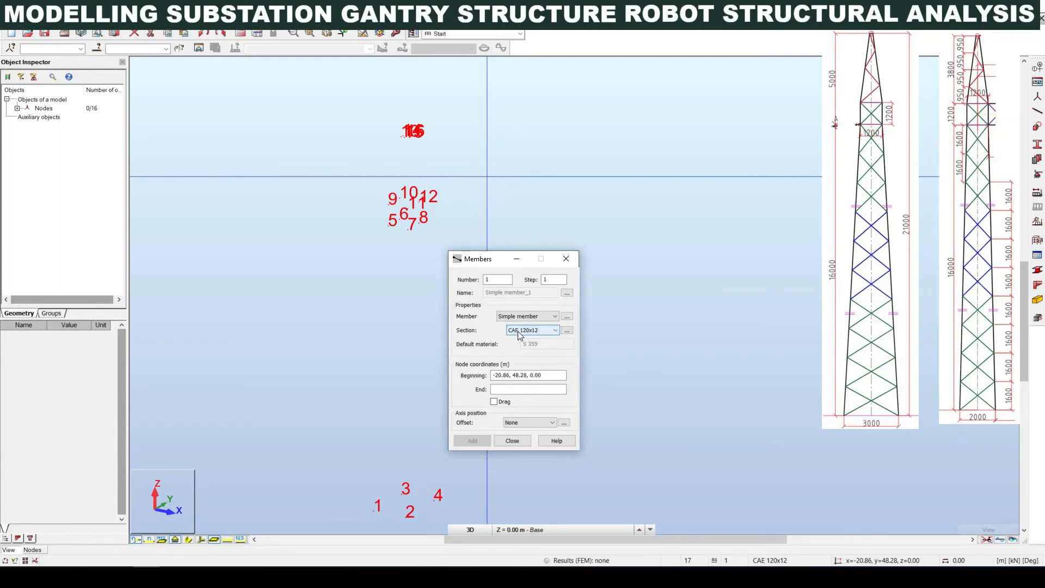
left_click(566, 317)
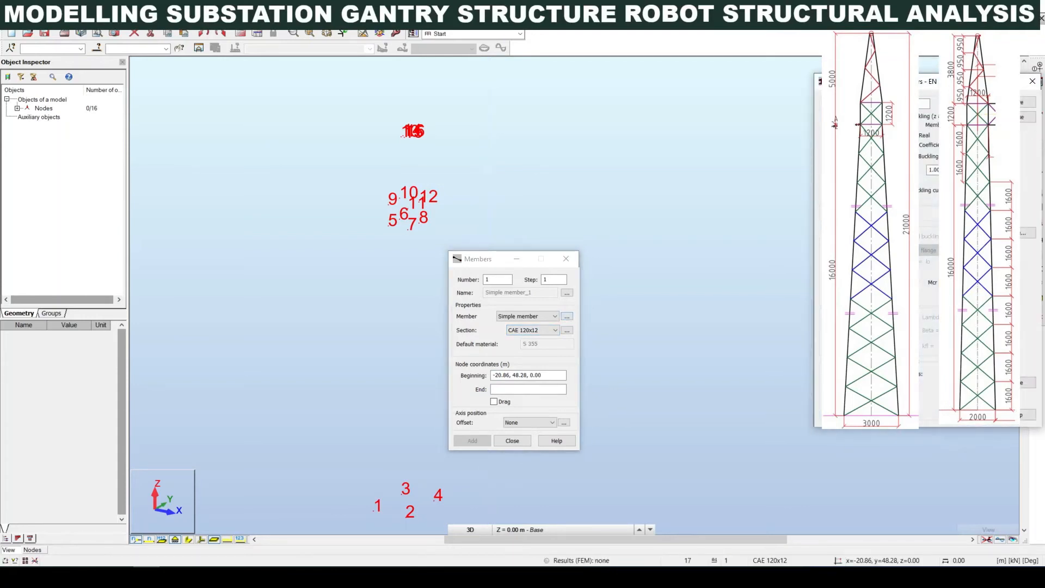
left_click(1032, 81)
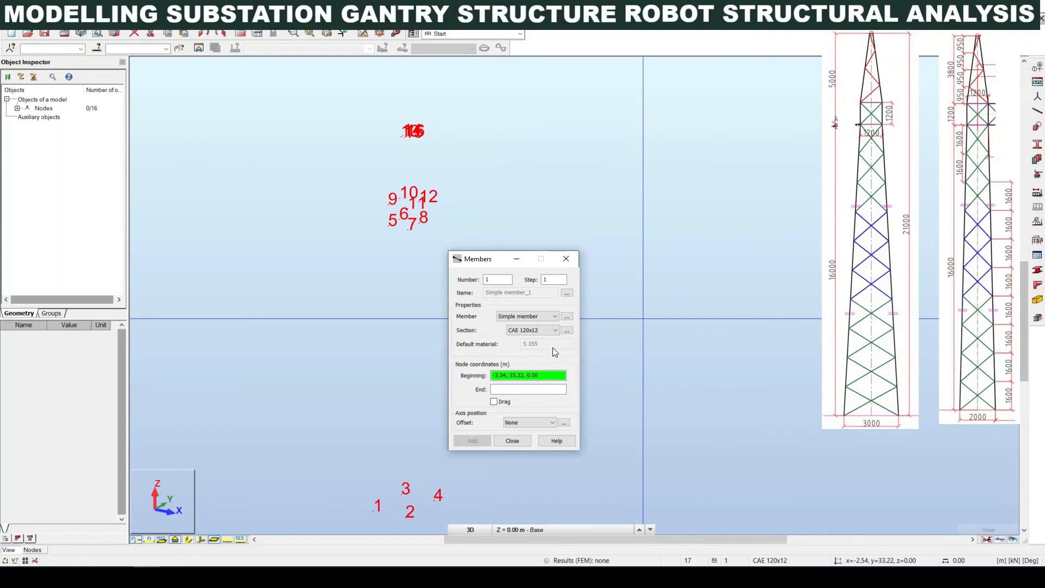
Start a new S 275 steel section using the Europe database and the CAE equal-angle family
left_click(566, 331)
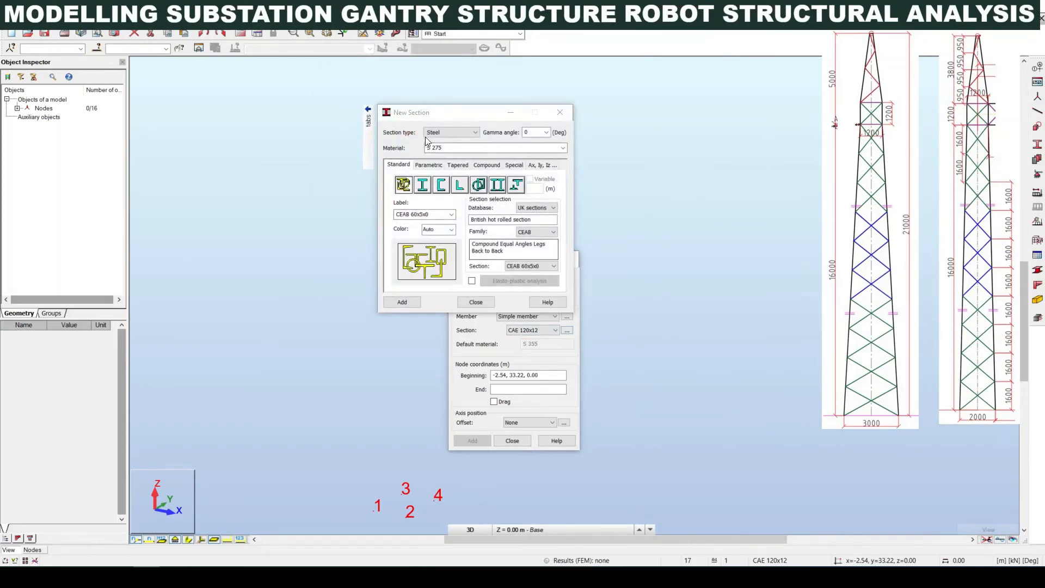
left_click(449, 146)
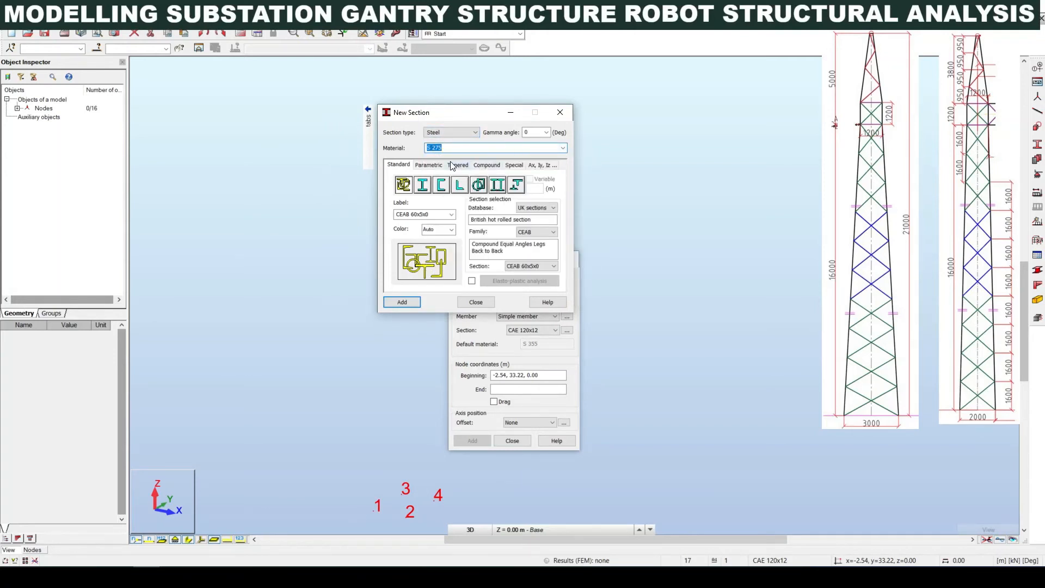
left_click(534, 208)
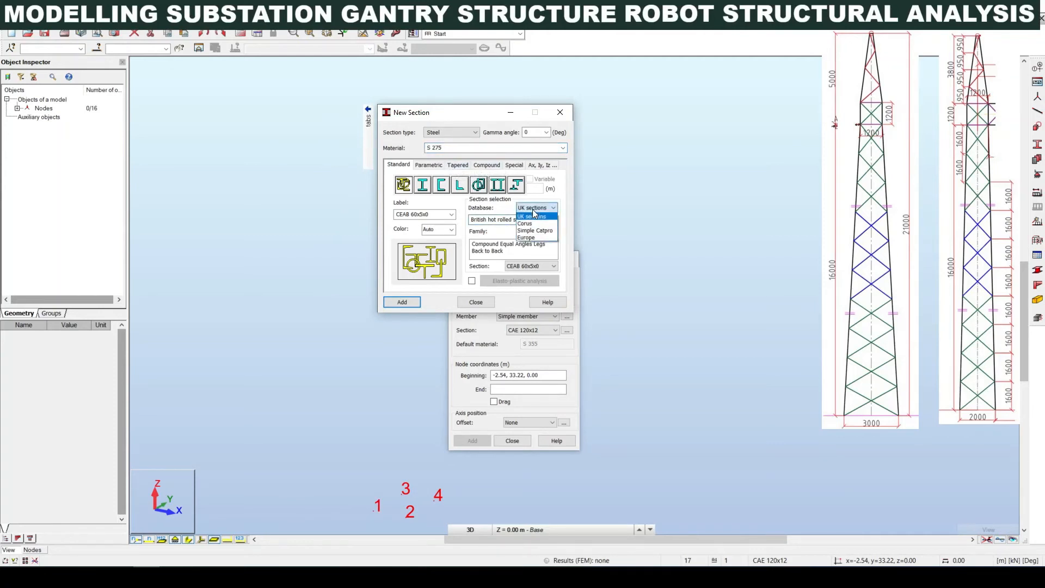
left_click(526, 239)
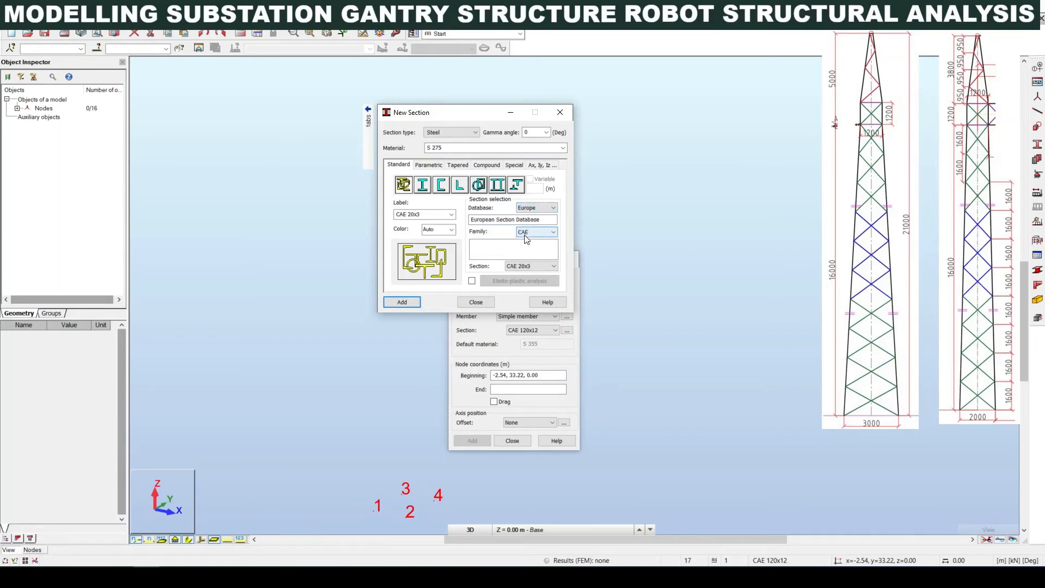
left_click(533, 234)
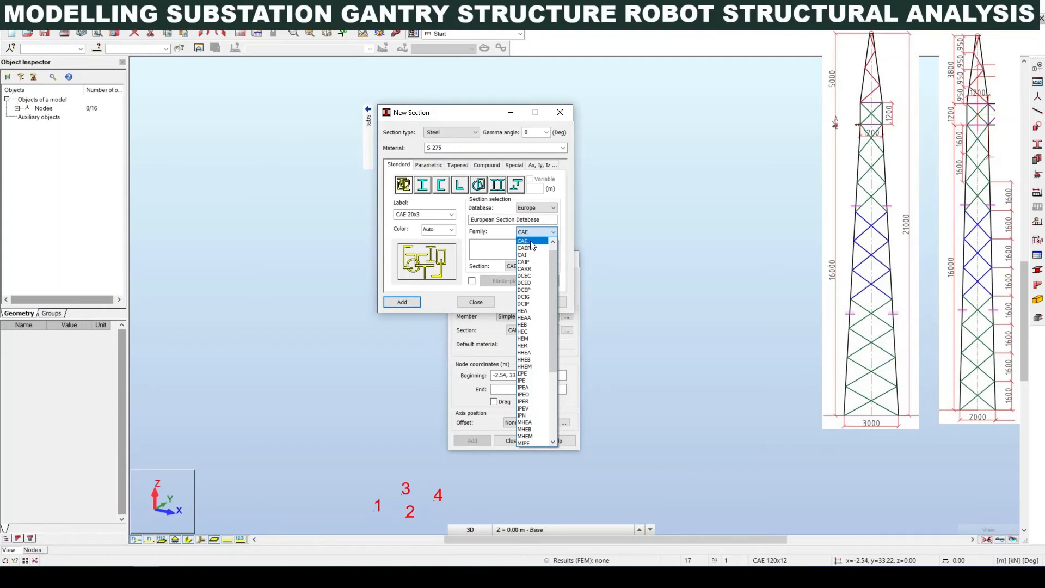
left_click(532, 241)
mouse_move(473, 245)
left_mouse_down()
mouse_move(496, 248)
mouse_move(471, 244)
left_mouse_up()
left_click(494, 251)
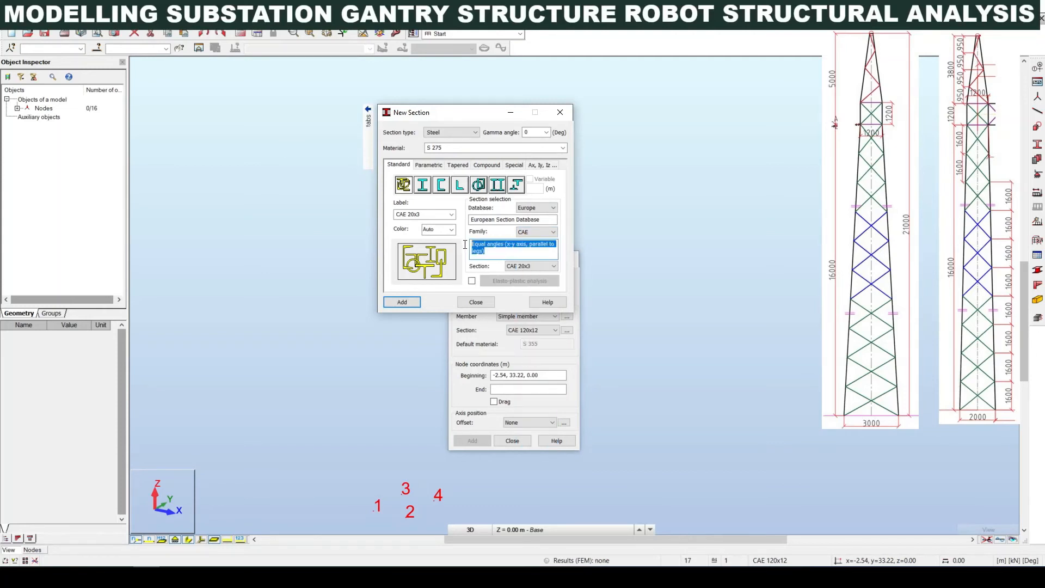
Add the CAE 150x15 equal-angle section in S 275 steel
left_click(529, 266)
scroll(544, 414, "down", 5)
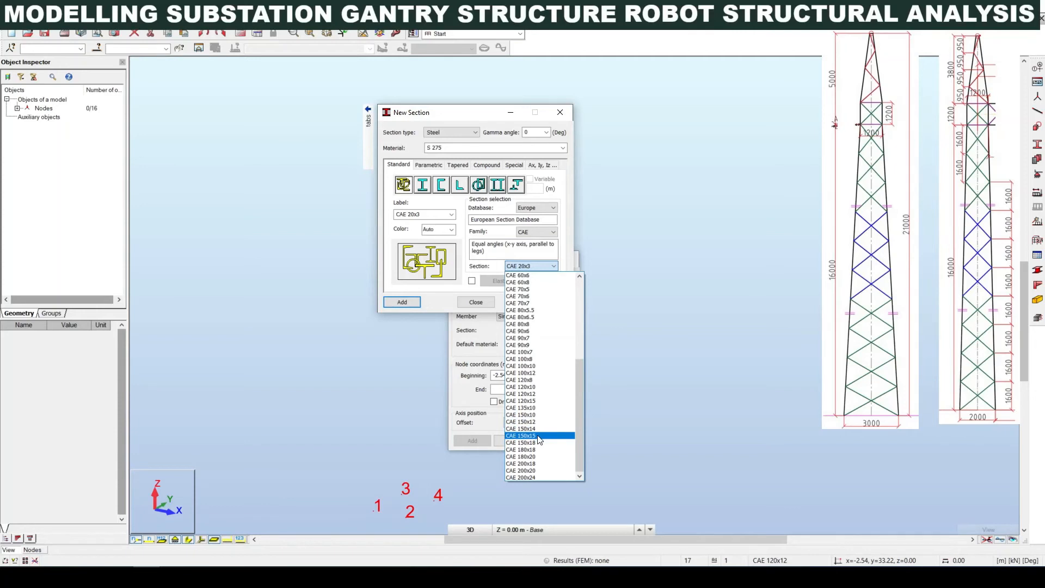
left_click(539, 436)
left_click(403, 302)
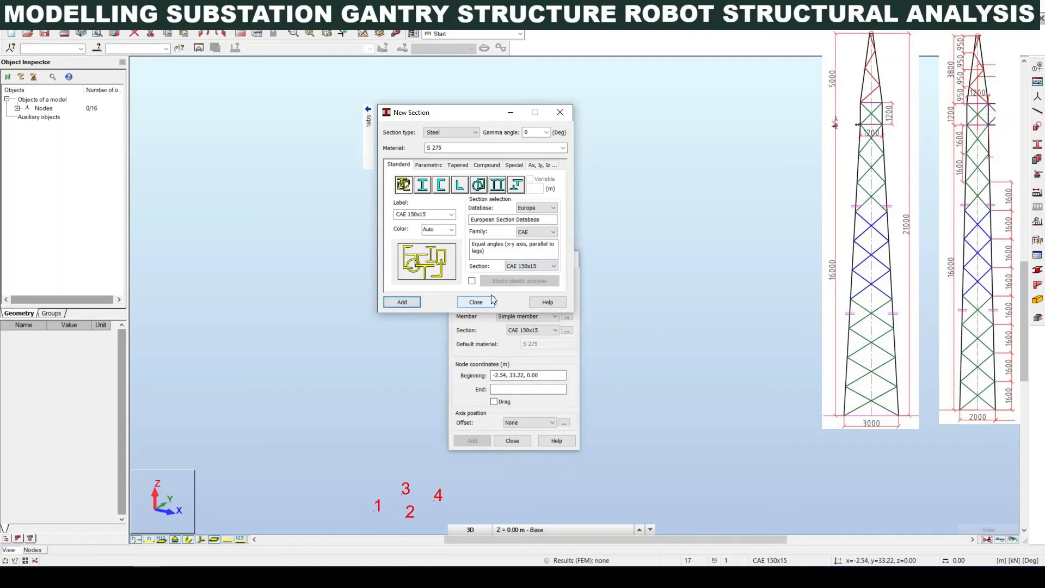
Redefine the existing CAE 120x12 and CAE 100x10 equal-angle sections with S 275 steel, accepting their modification
left_click(538, 266)
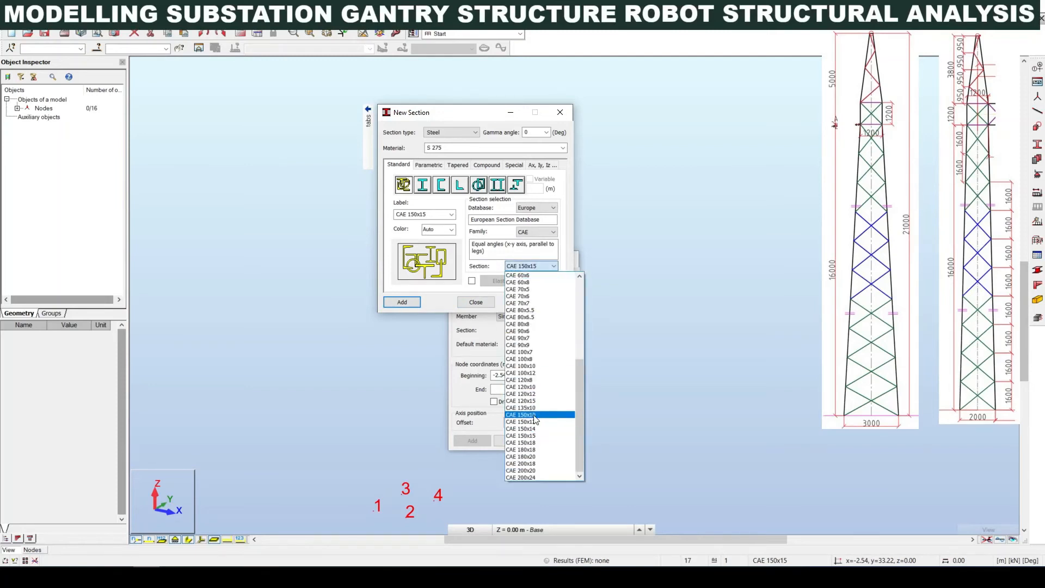
left_click(531, 393)
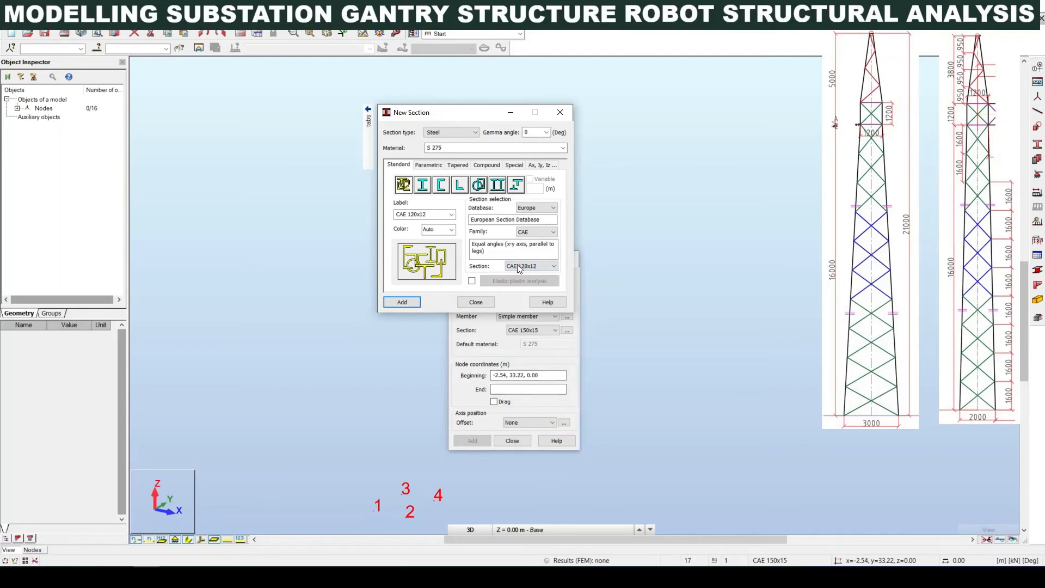
left_click(401, 301)
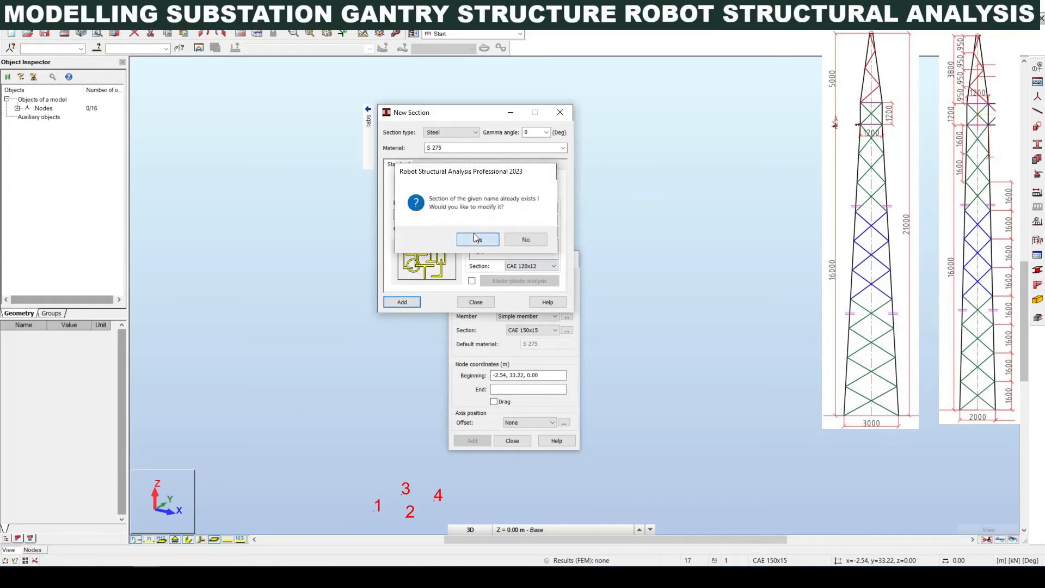
left_click(478, 236)
left_click(543, 267)
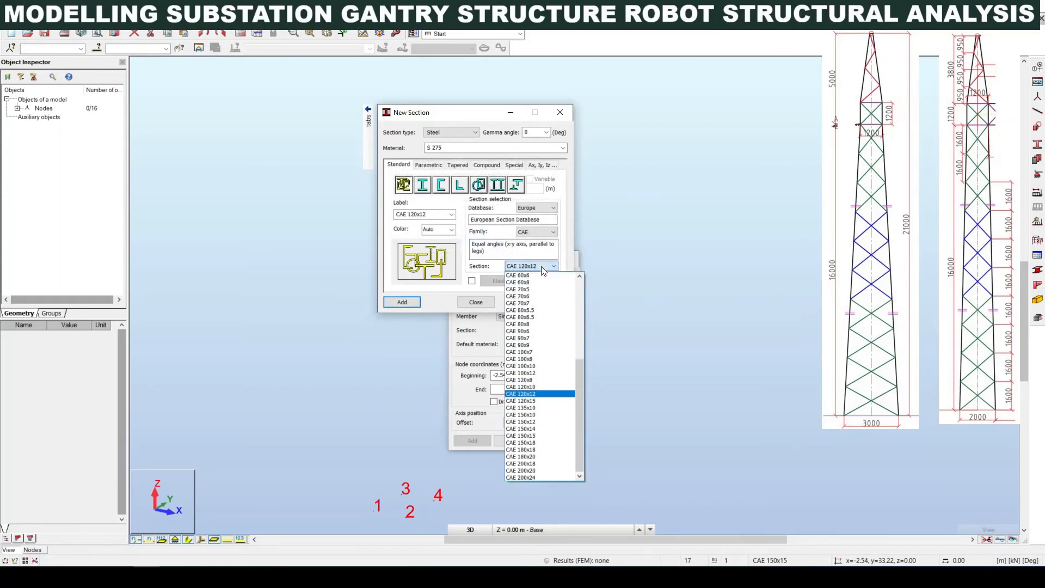
left_click(531, 365)
left_click(404, 303)
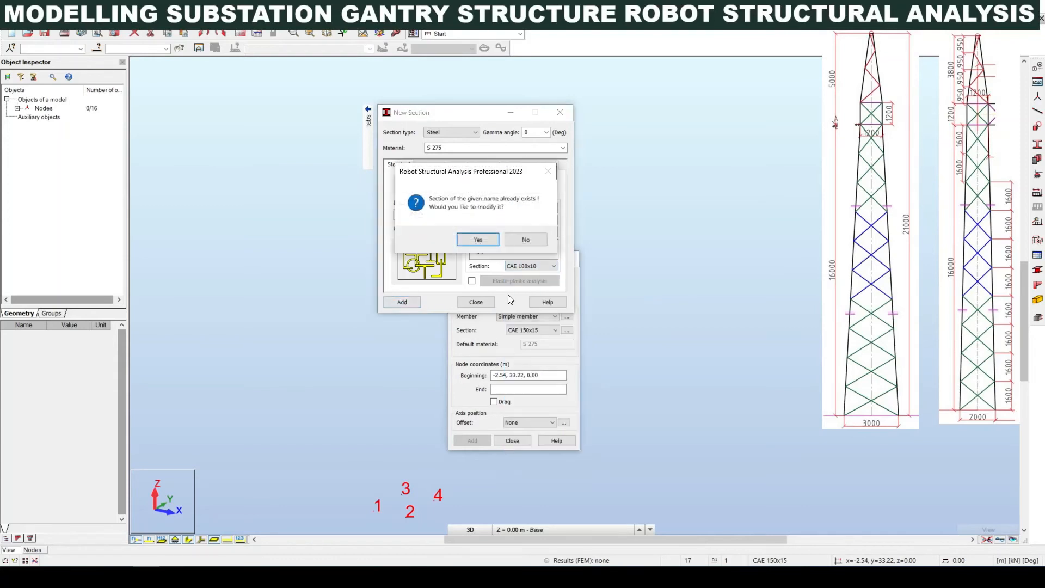
left_click(472, 240)
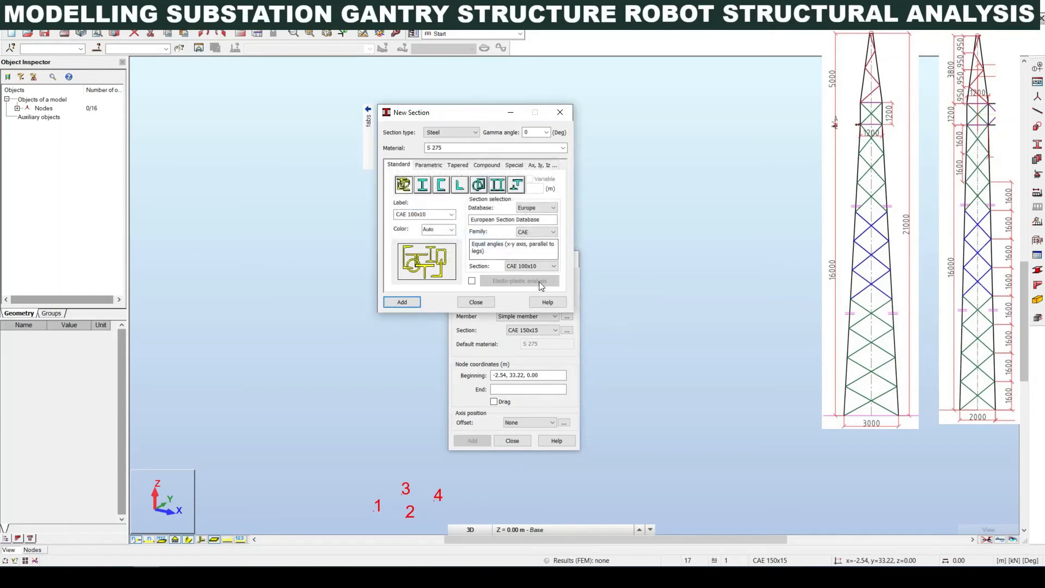
Redefine the existing CAE 80x8 section with S 275 steel, then add the CAE 70x7 equal-angle section
left_click(540, 267)
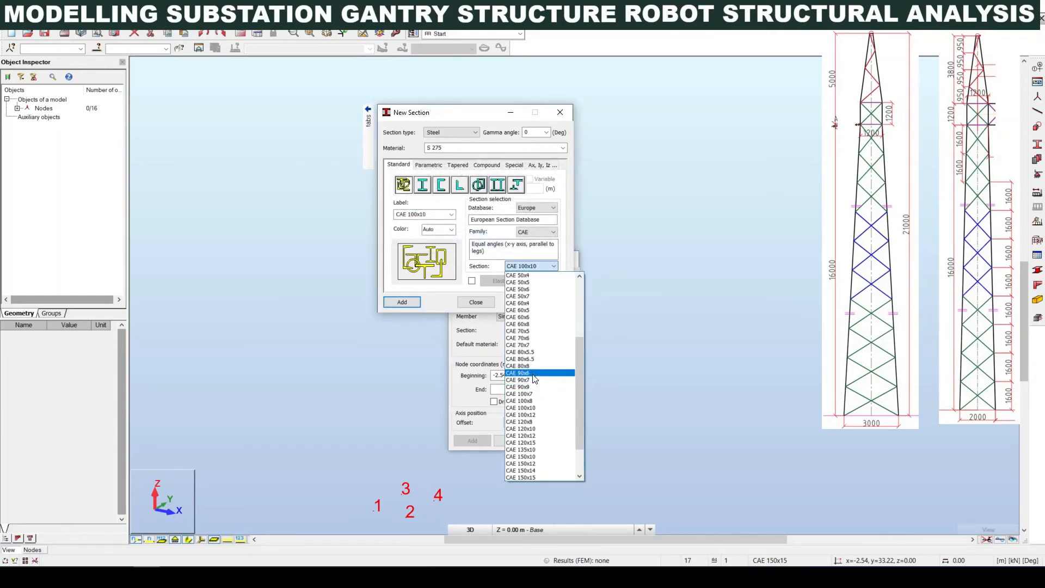
left_click(541, 365)
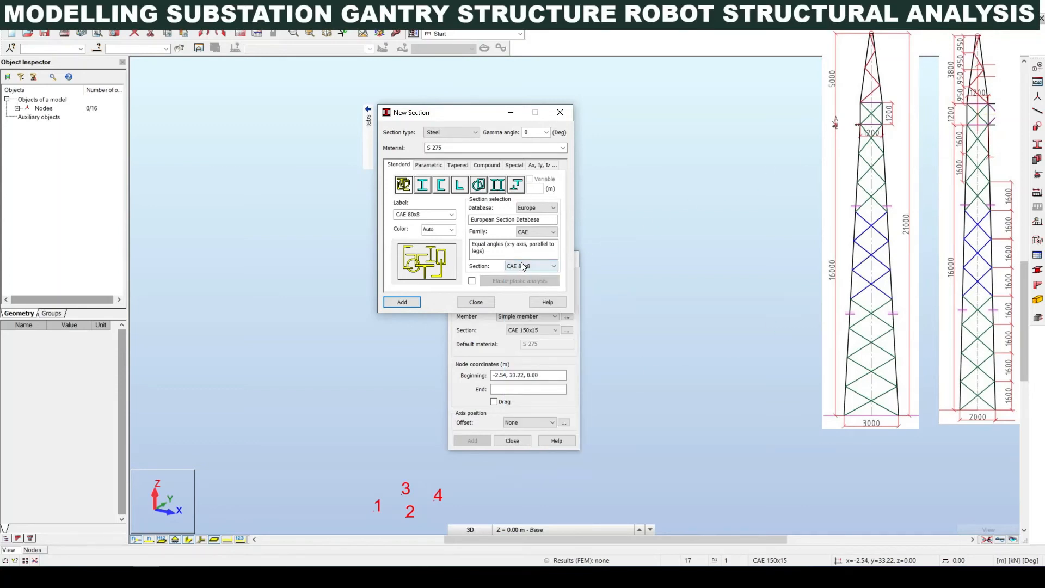
left_click(414, 302)
left_click(478, 239)
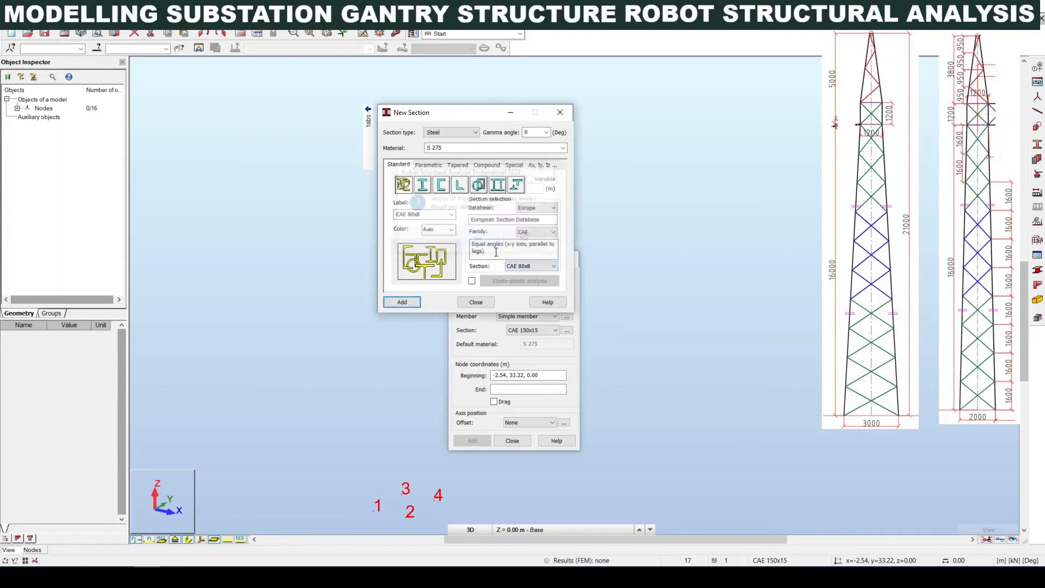
left_click(529, 270)
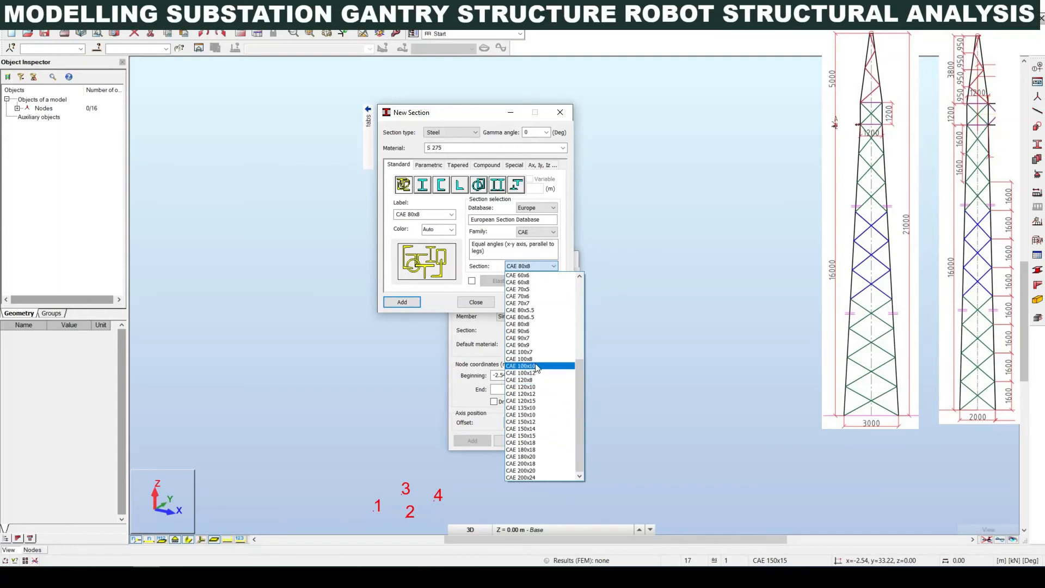
scroll(537, 363, "up", 3)
scroll(538, 363, "up", 4)
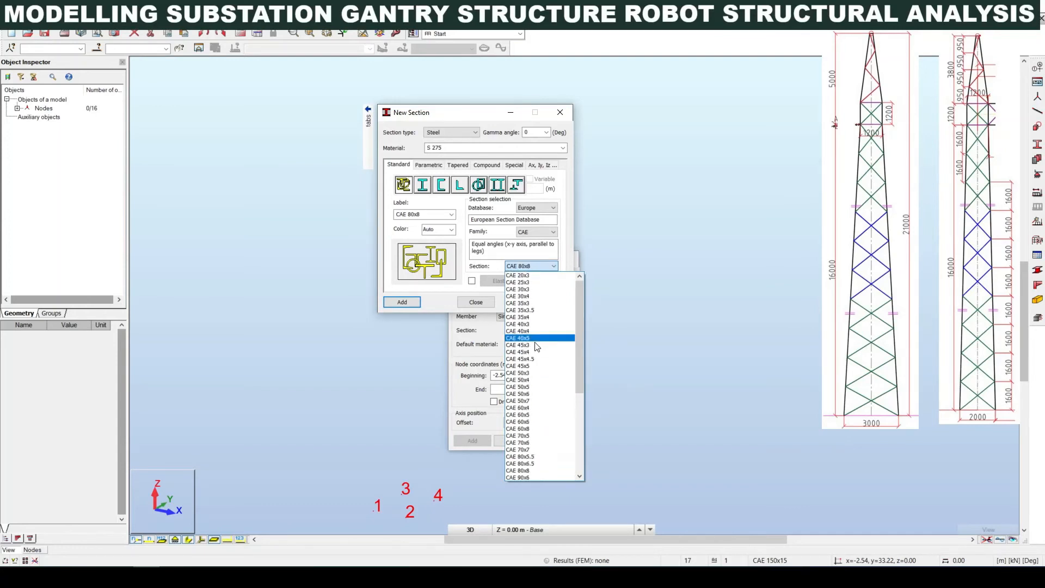
left_click(526, 449)
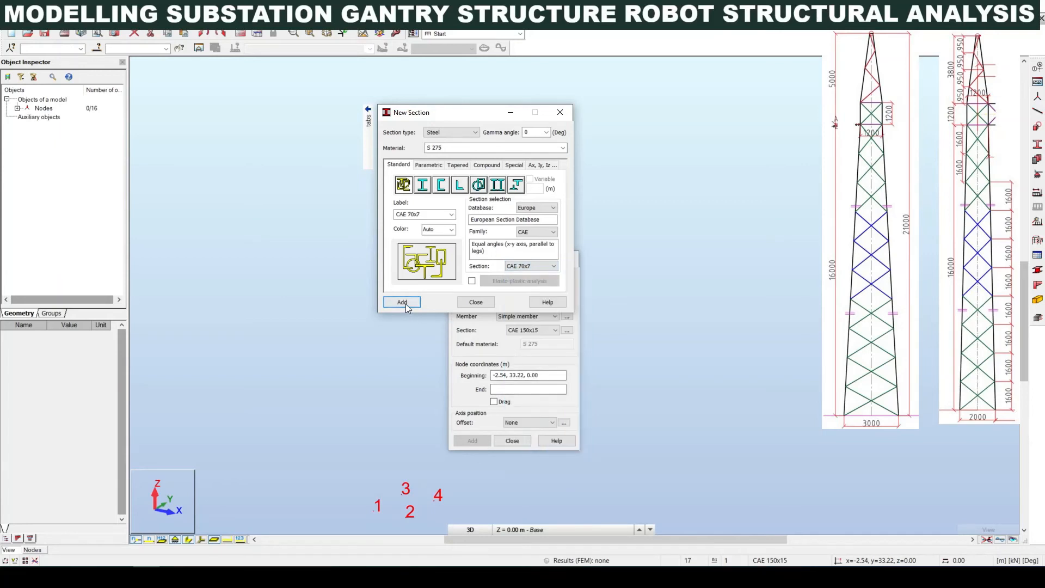
Redefine the existing CAE 50x5 equal-angle section with S 275 steel, accepting its modification
left_click(518, 265)
scroll(540, 348, "up", 4)
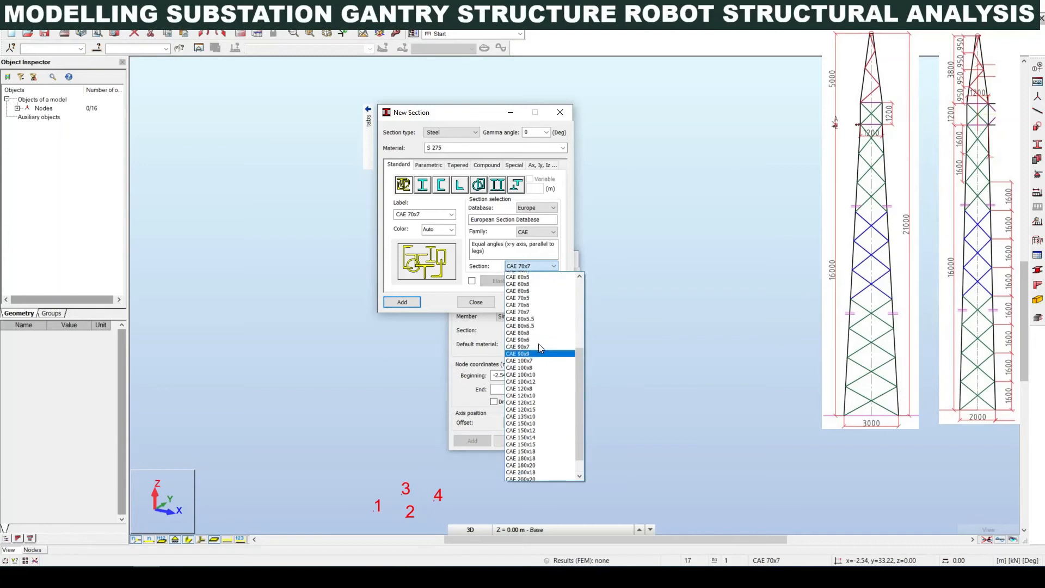
scroll(540, 348, "up", 1)
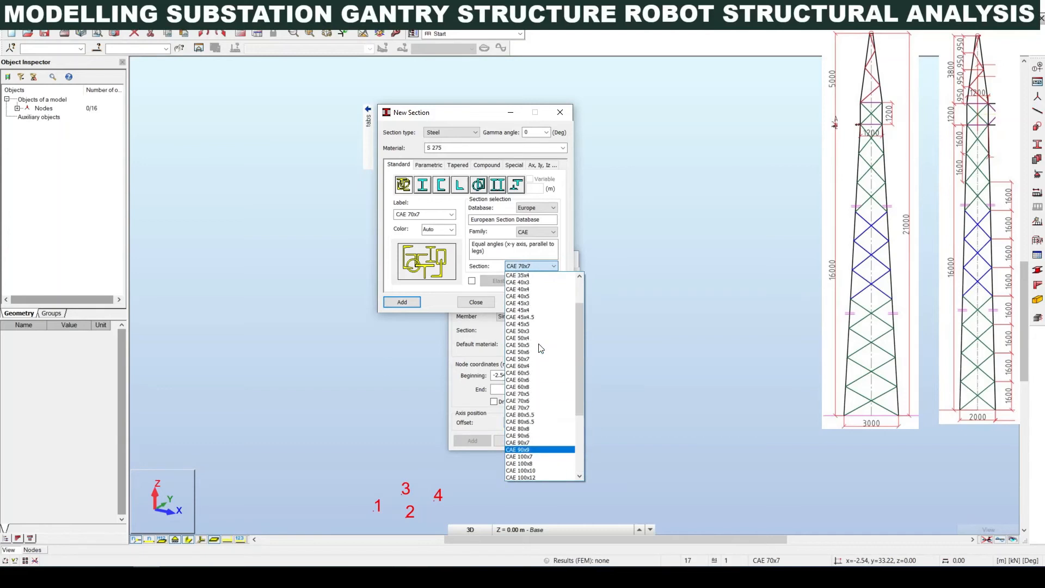
left_click(528, 345)
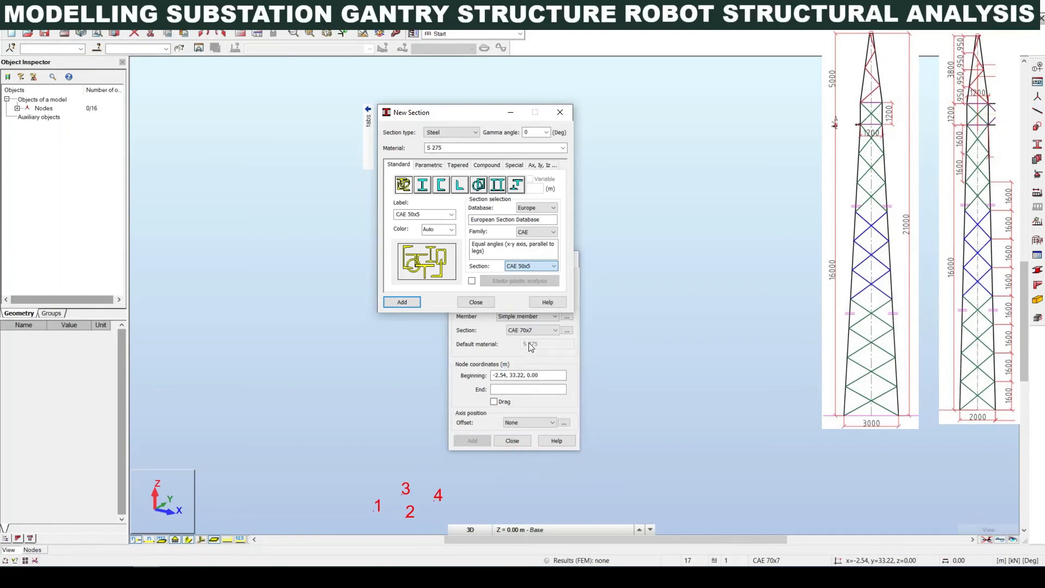
left_click(413, 305)
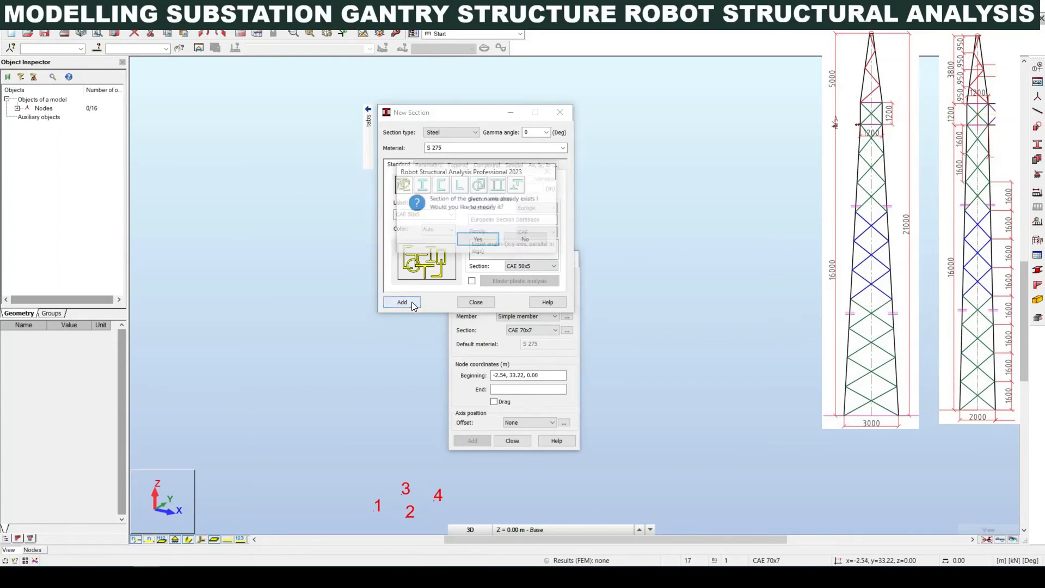
left_click(485, 240)
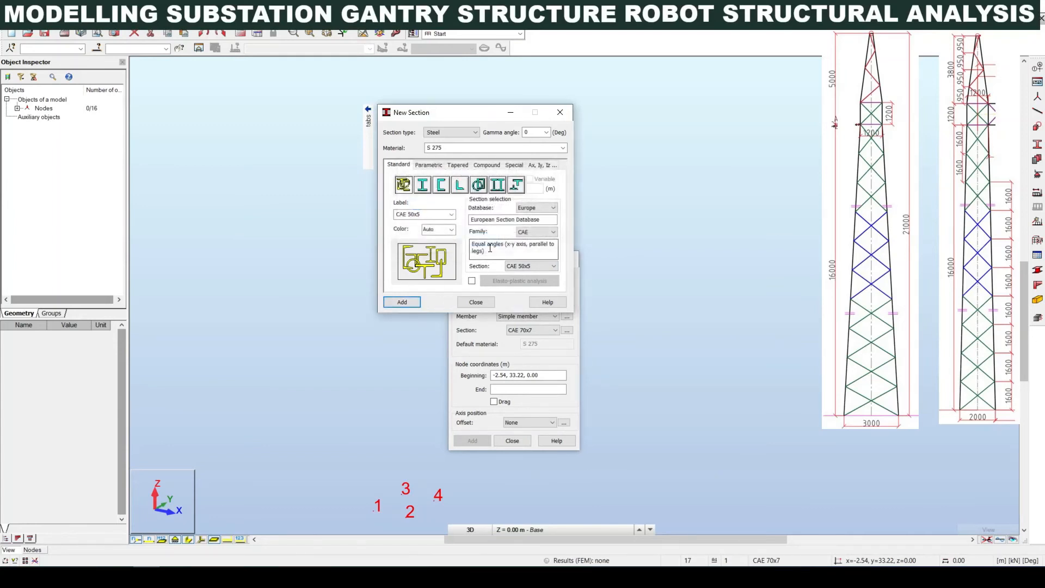
Finish the section definitions and assign CAE 150x15 as the section for the new members
left_click(475, 302)
left_click(526, 330)
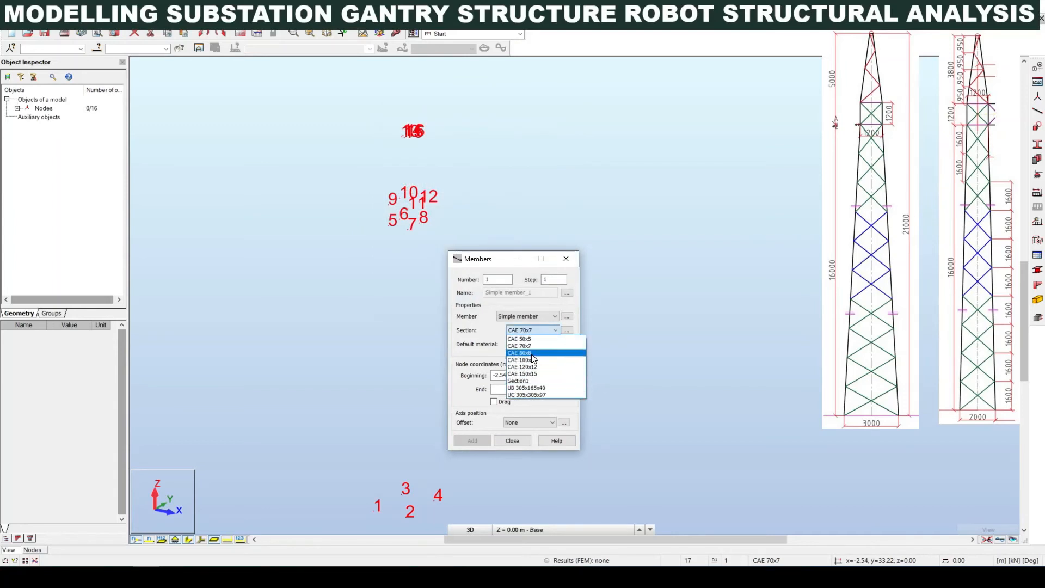
left_click(526, 374)
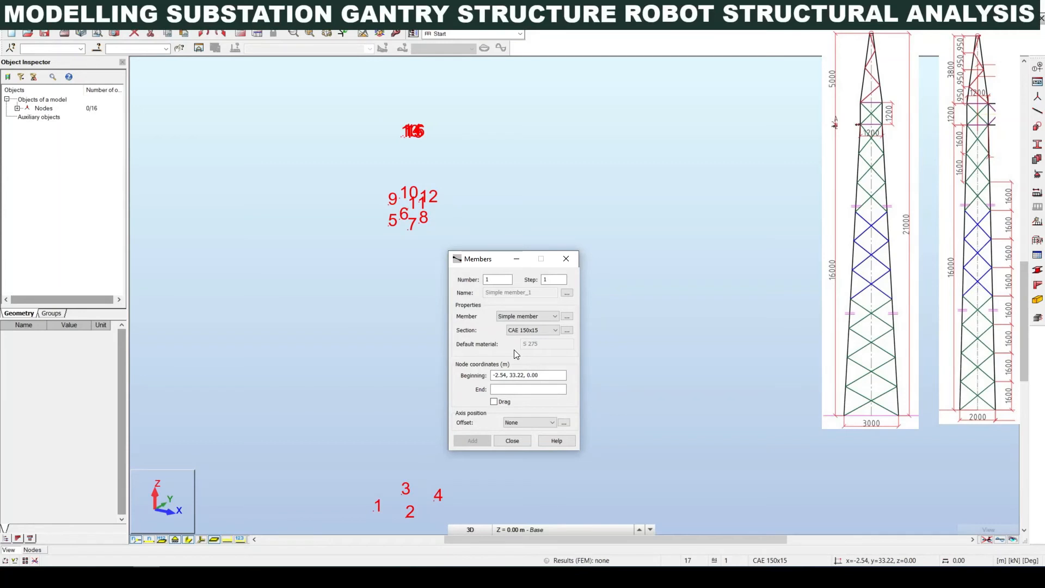
Create the first two CAE 150x15 tower legs, from node 1 to node 5 and from node 3 to node 6
left_click_drag(504, 261, 657, 267)
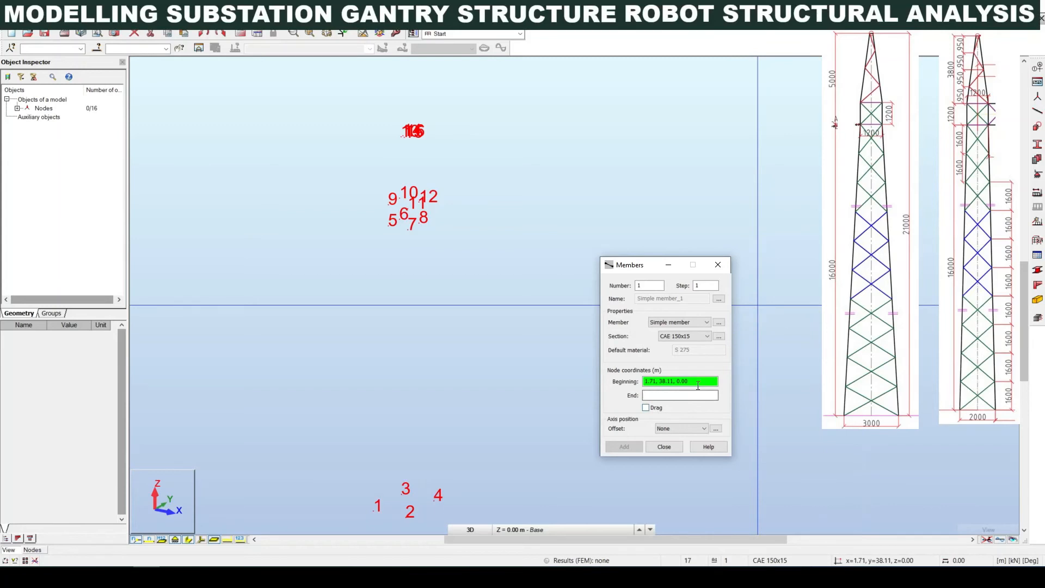
left_click(642, 382)
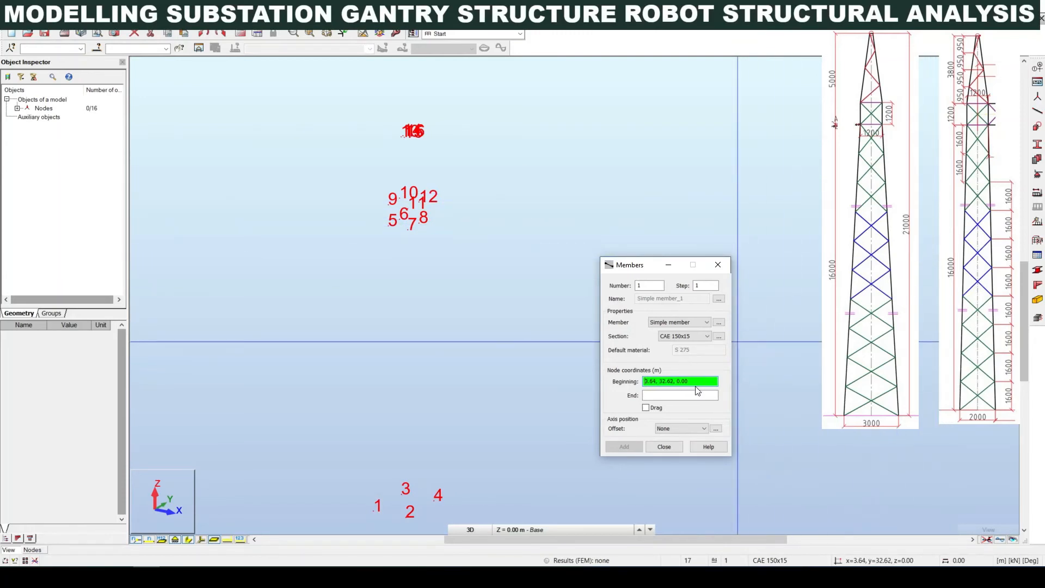
left_click_drag(697, 383, 625, 382)
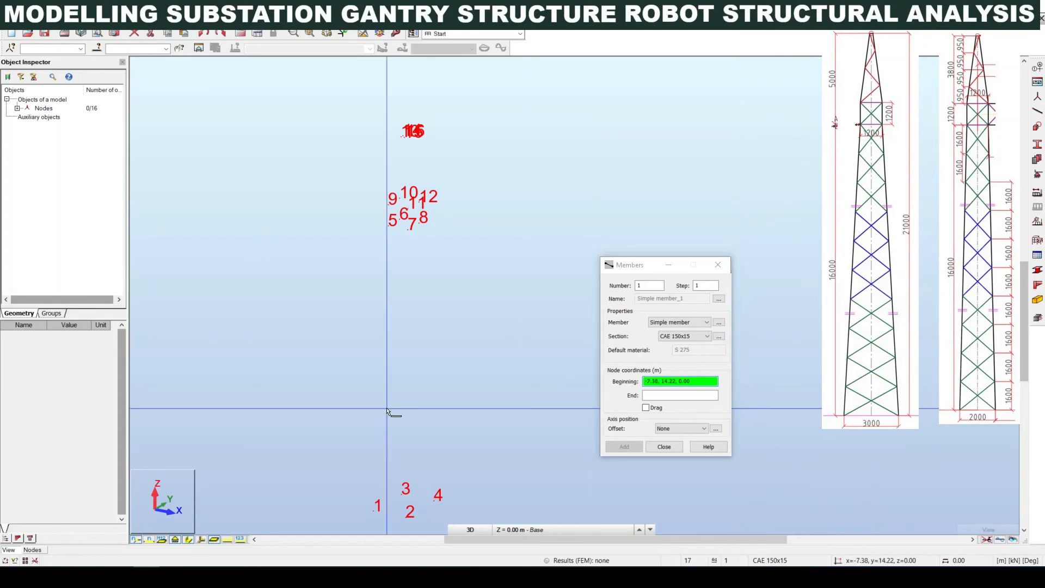
middle_click_drag(387, 415, 354, 392)
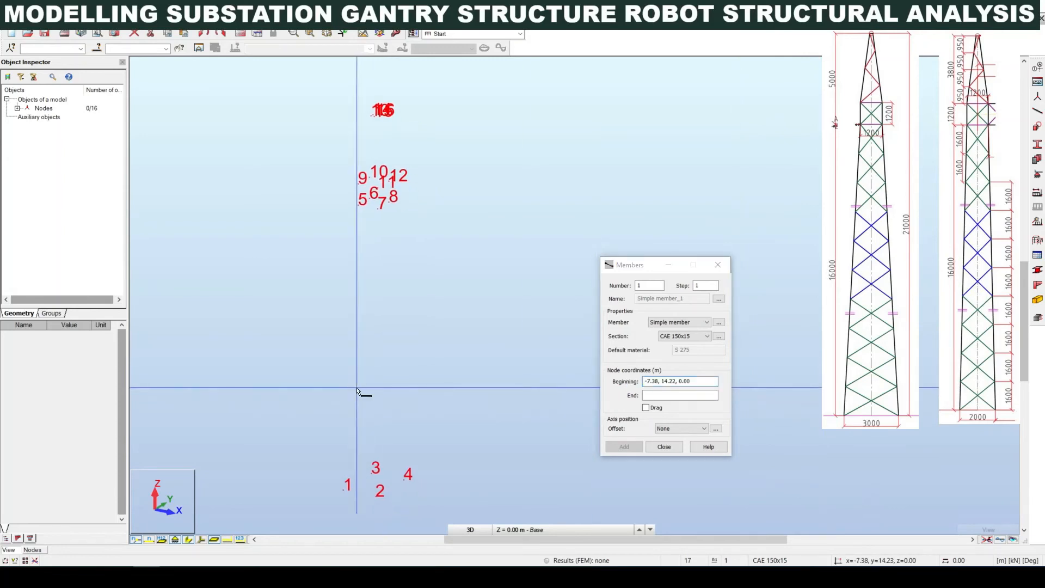
left_click(343, 491)
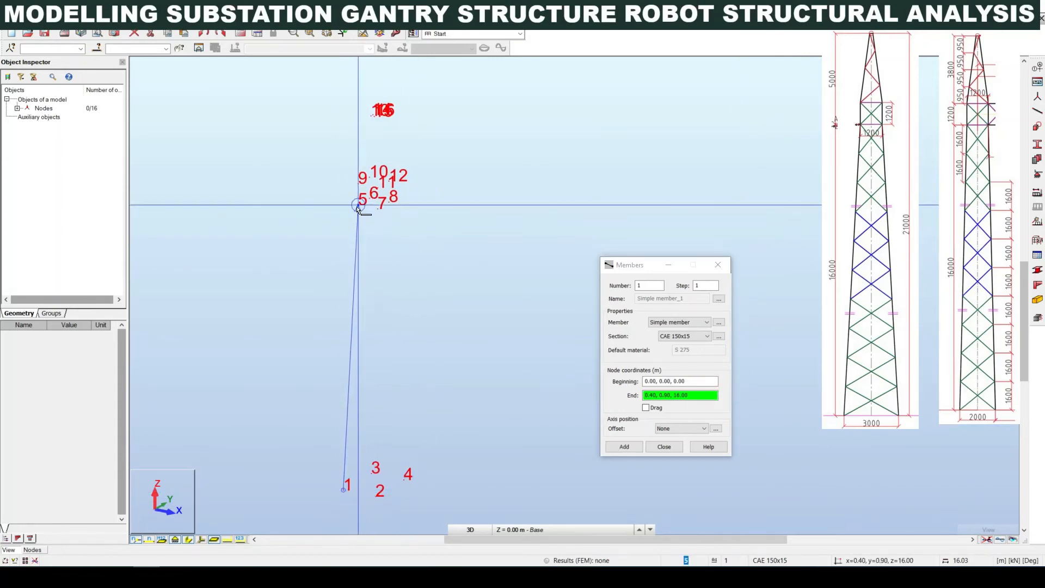
left_click(358, 206)
left_click(372, 472)
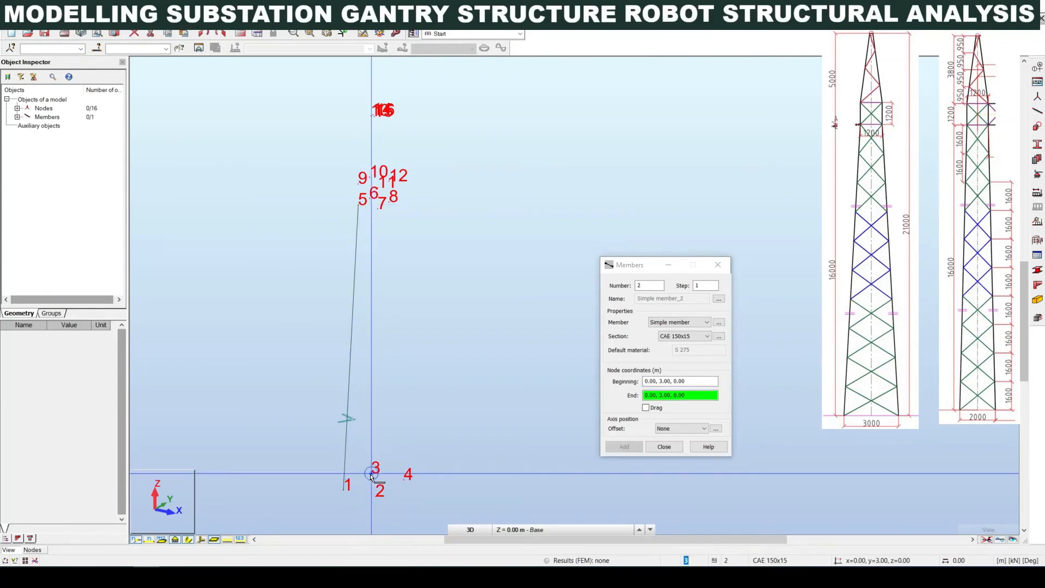
scroll(408, 197, "up", 4)
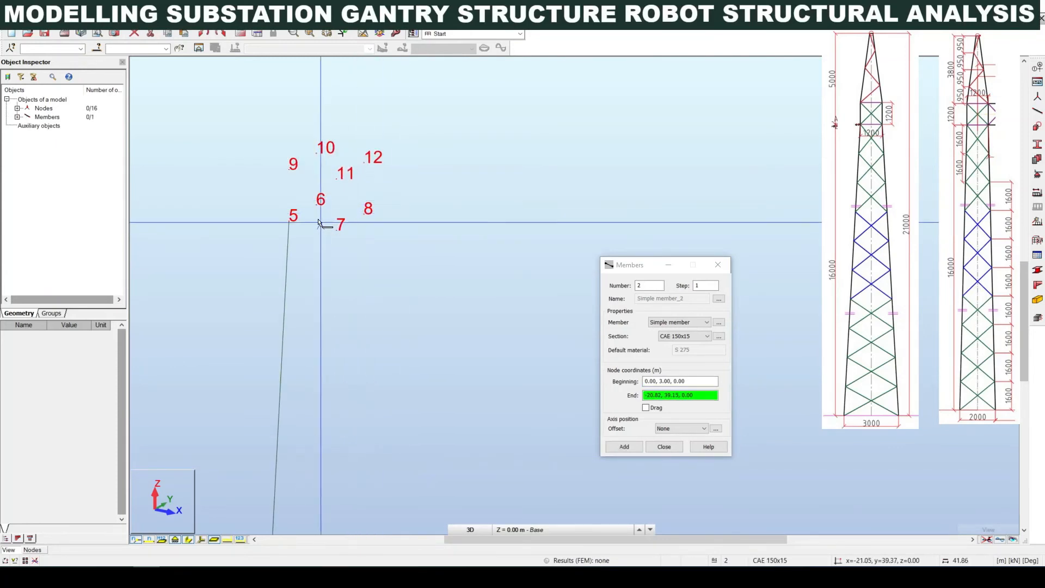
left_click(316, 208)
scroll(373, 343, "down", 3)
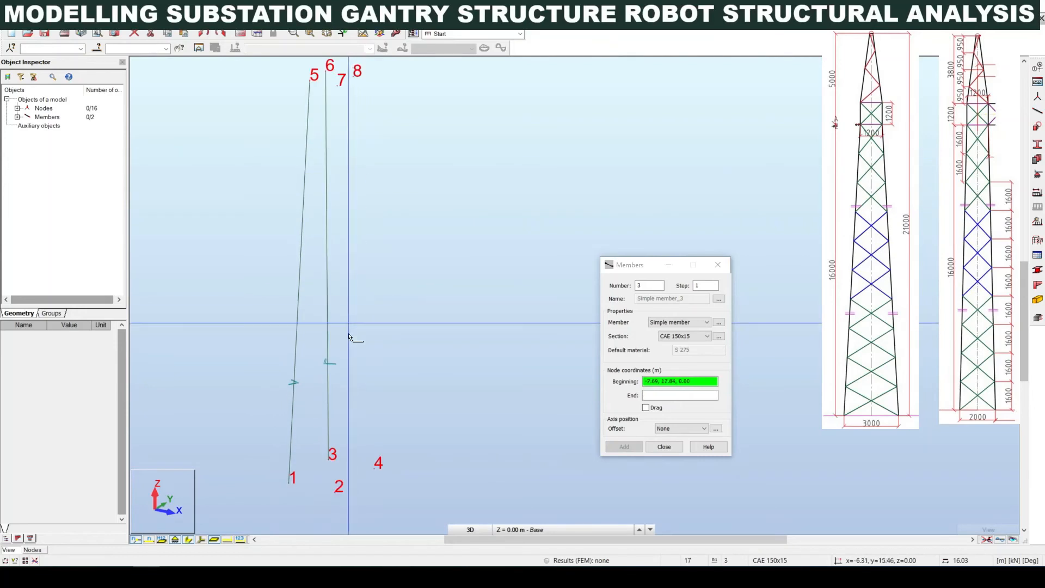
Create the remaining two lower legs, from node 4 to node 8 and from node 2 to node 7
left_click(373, 487)
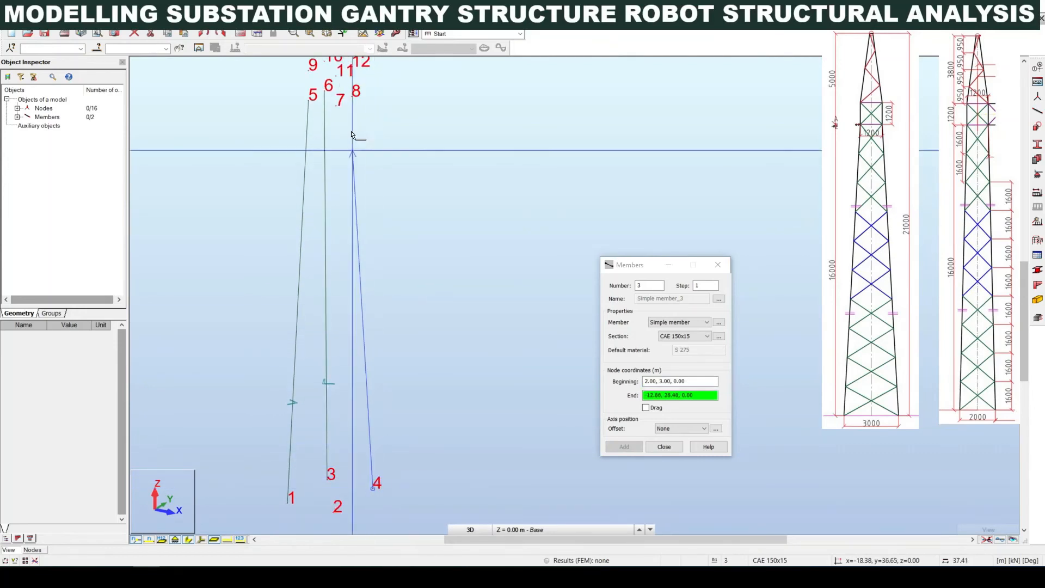
left_click(356, 104)
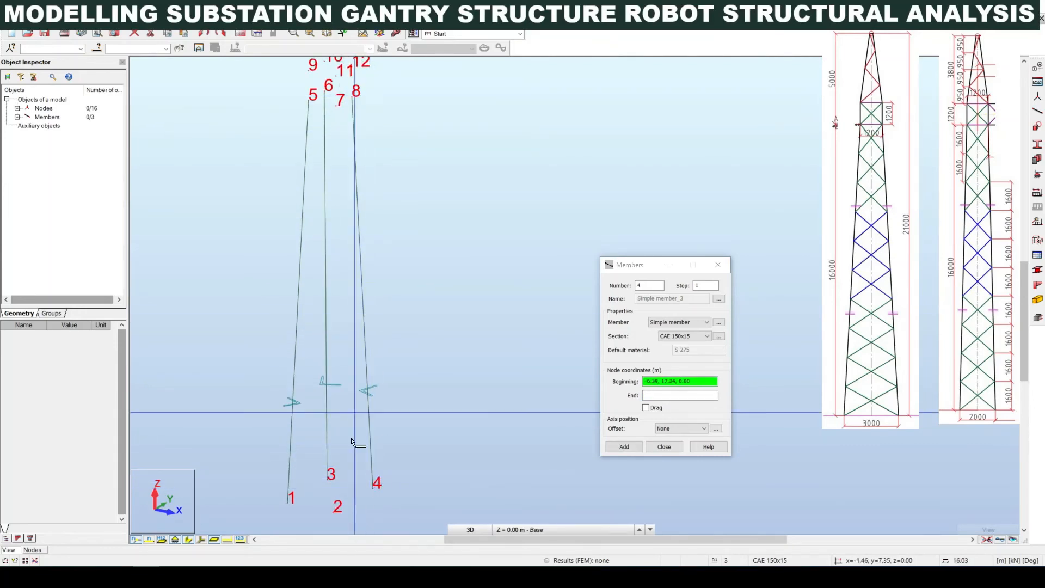
left_click(333, 514)
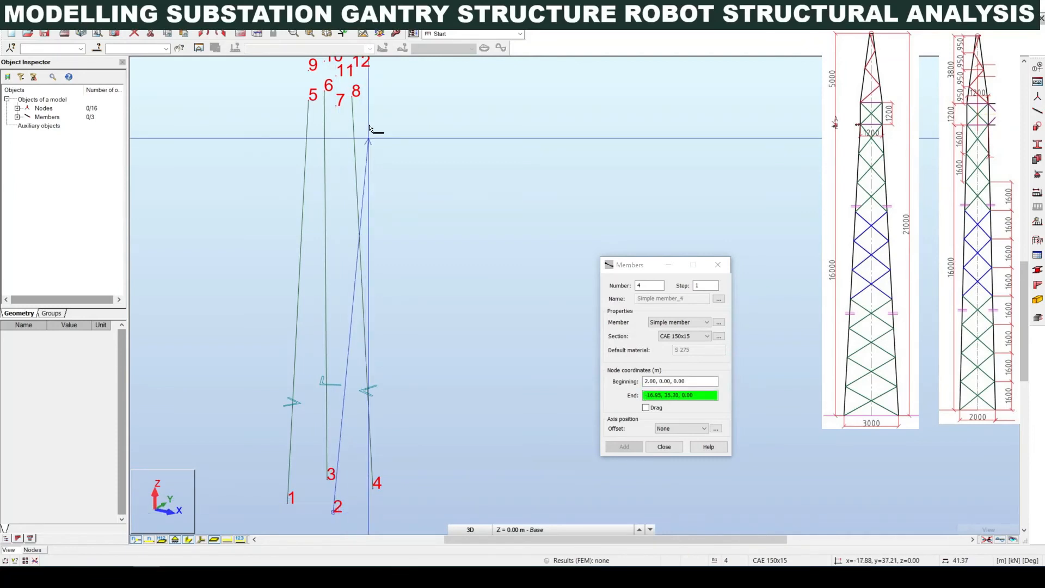
left_click(335, 106)
Extend the four legs with members from nodes 5–8 up to nodes 9–12, and on to peak nodes 13–16
middle_click_drag(414, 186, 404, 361)
scroll(318, 218, "up", 3)
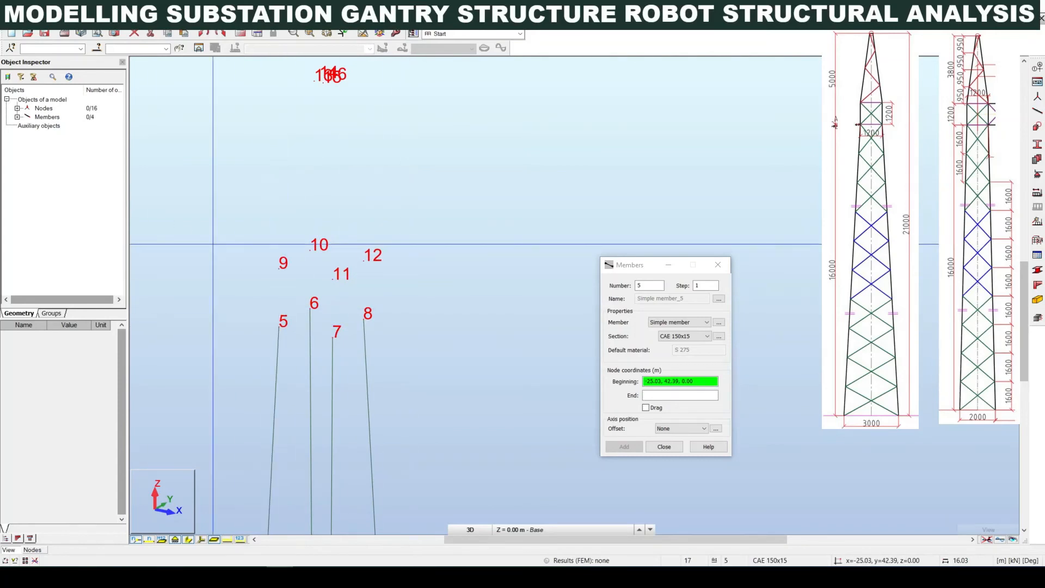
scroll(213, 244, "down", 3)
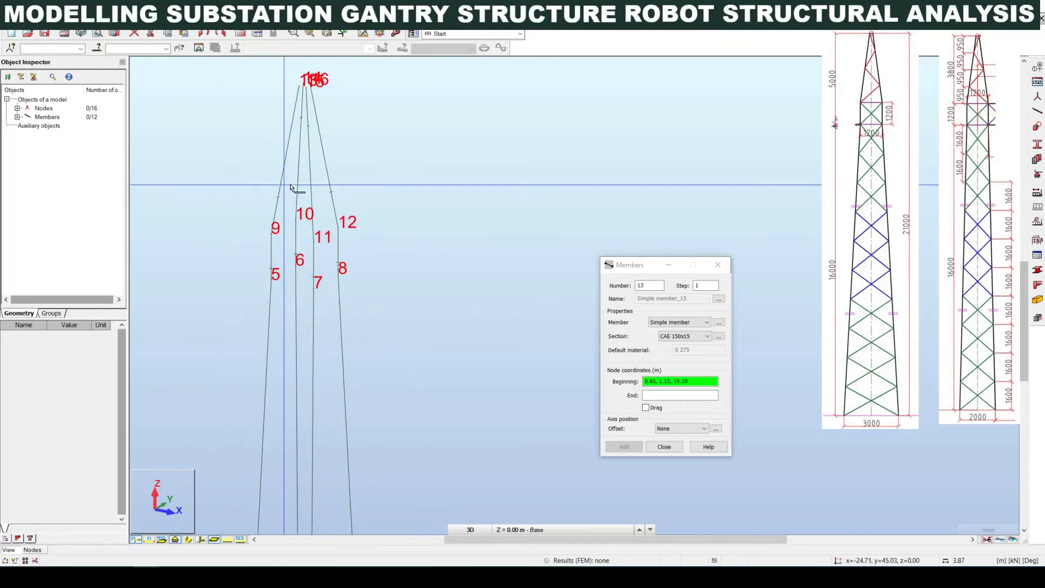
Connect nodes 5, 7, 8 and 6 with four CAE 150x15 members forming a closed horizontal frame
scroll(287, 186, "down", 3)
middle_click_drag(333, 325, 324, 261)
scroll(314, 132, "up", 5)
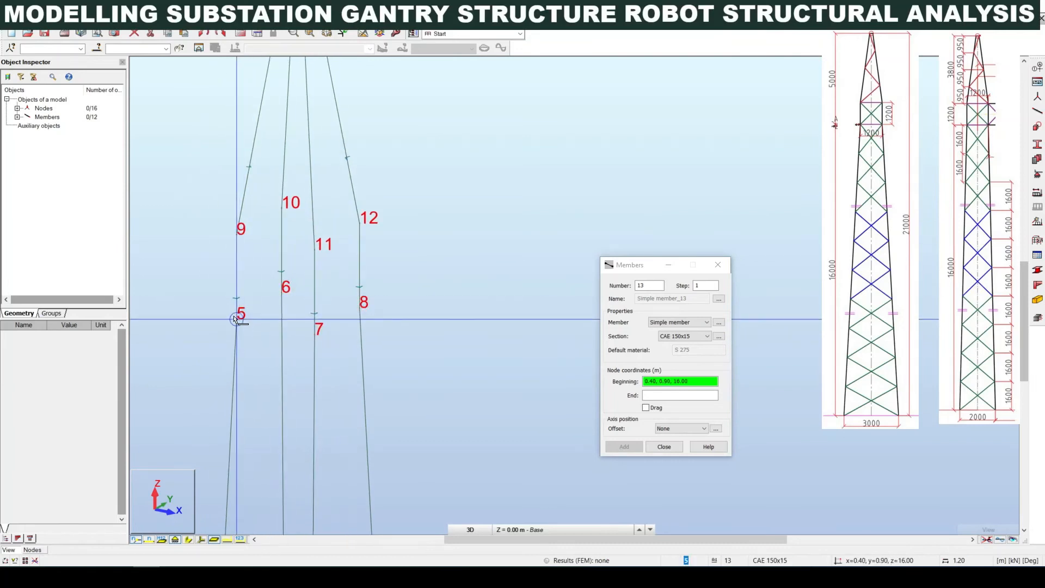
left_click(235, 319)
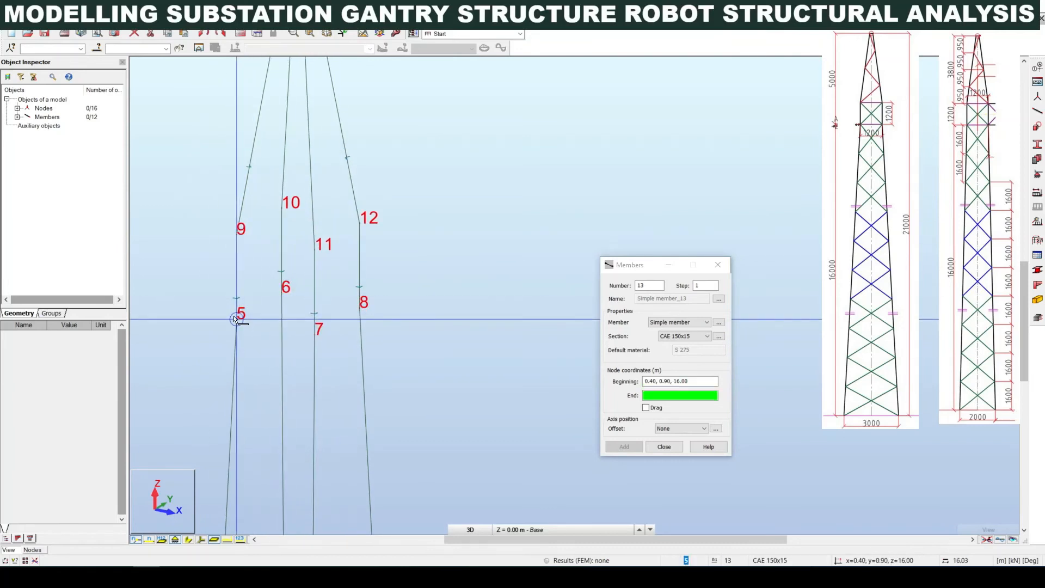
left_click(316, 330)
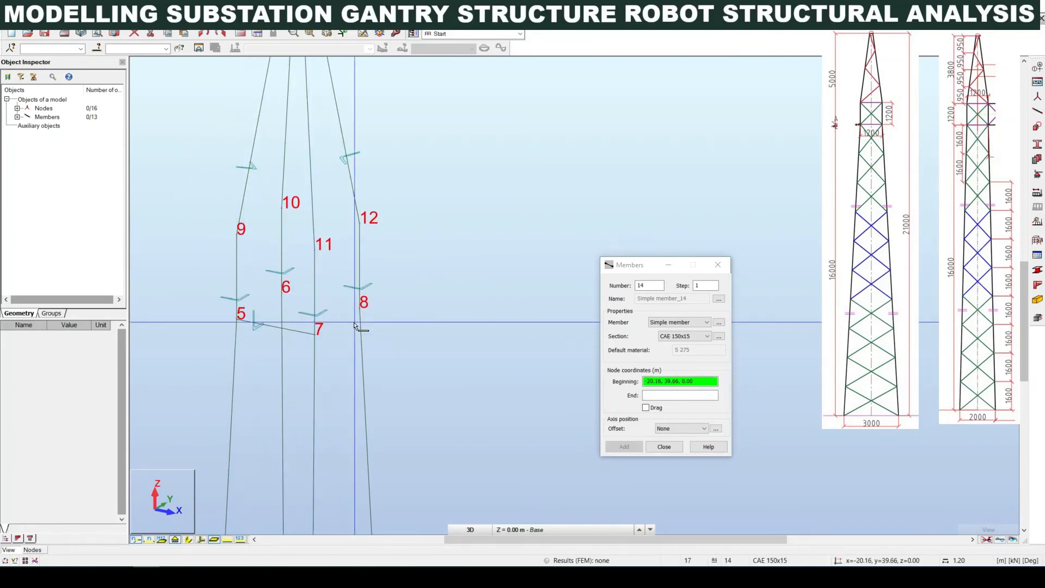
left_click(315, 332)
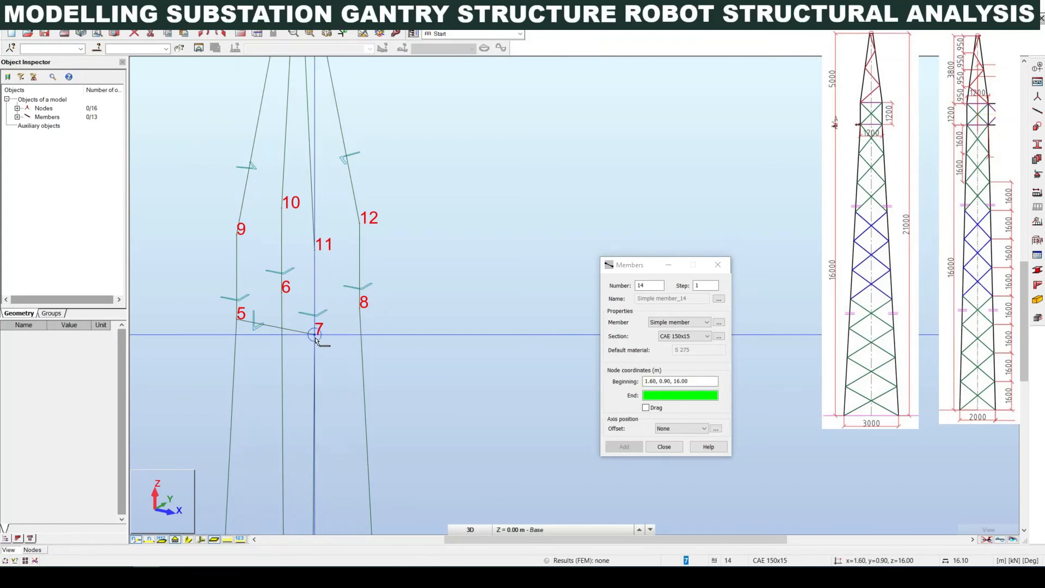
left_click(362, 311)
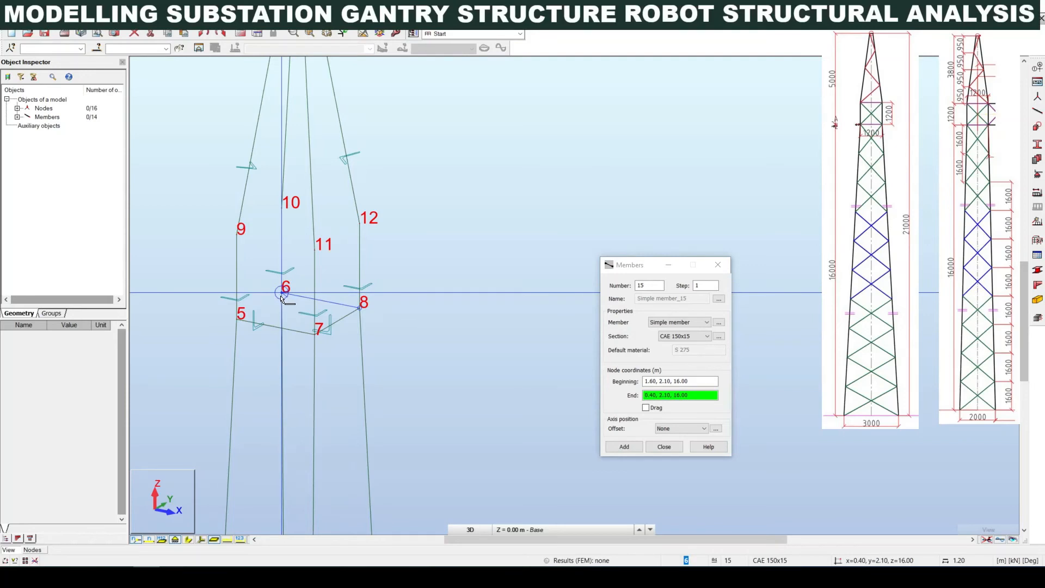
left_click(281, 298)
left_click(237, 318)
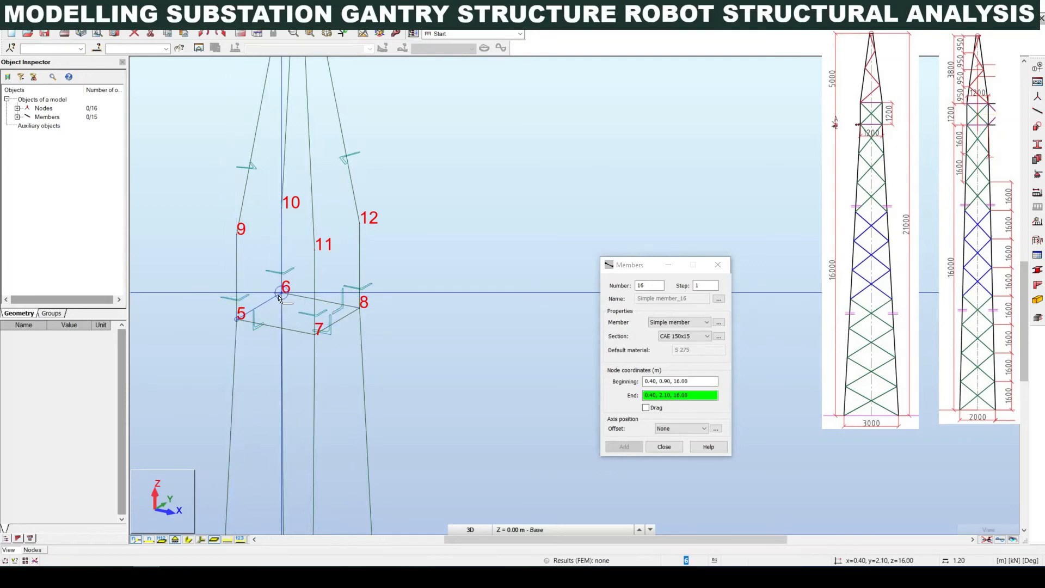
left_click(279, 297)
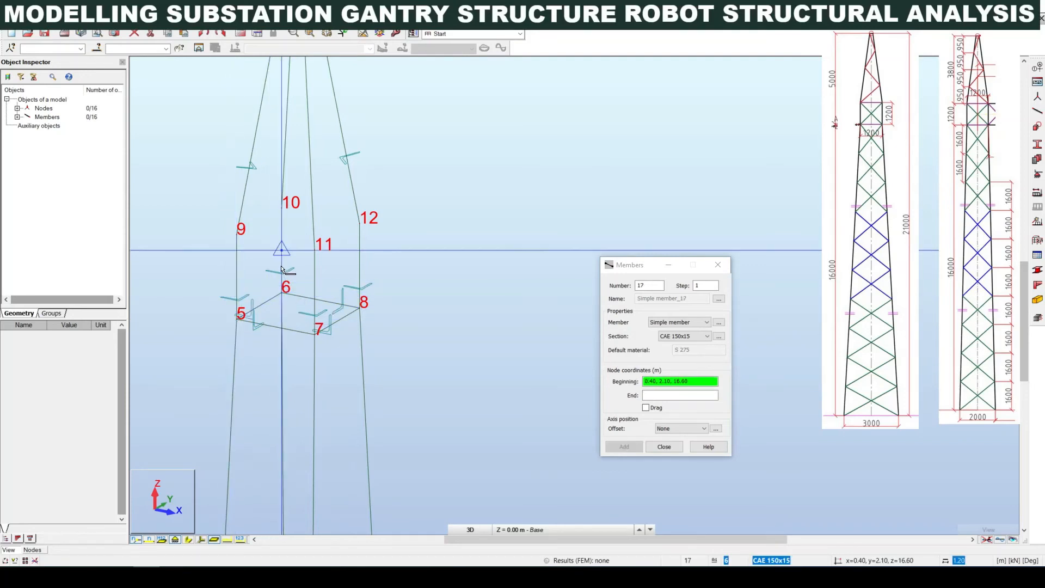
Connect nodes 9, 11, 12 and 10 with four CAE 150x15 members forming the upper horizontal frame
left_click(237, 235)
left_click(315, 249)
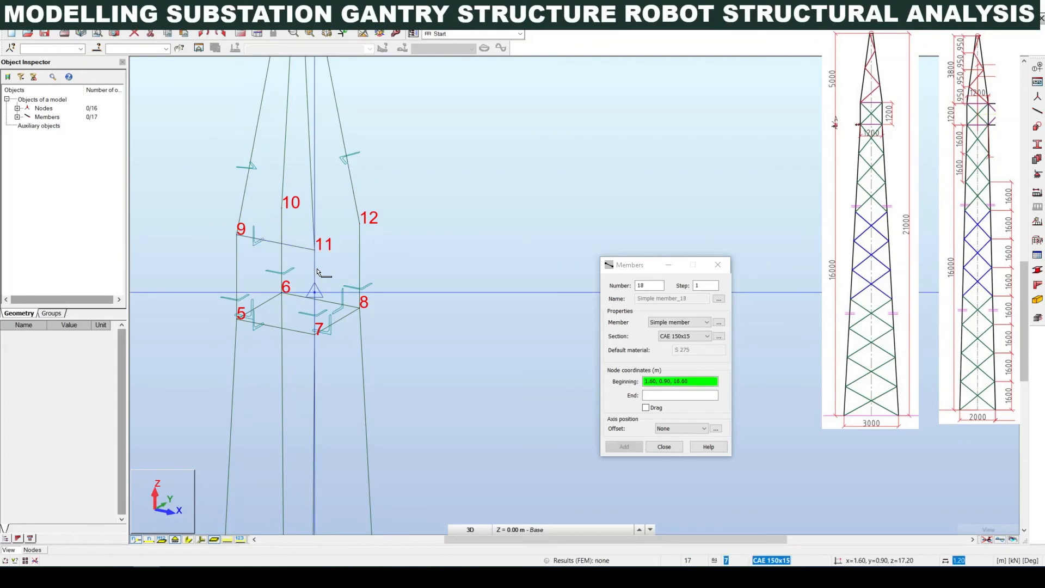
left_click(315, 249)
left_click(359, 223)
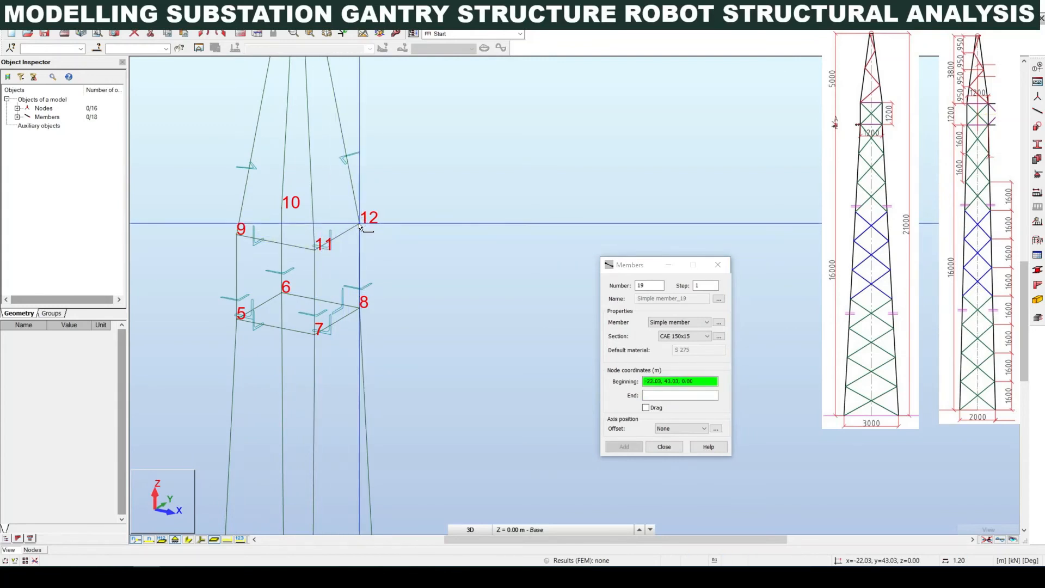
left_click(359, 223)
left_click(281, 208)
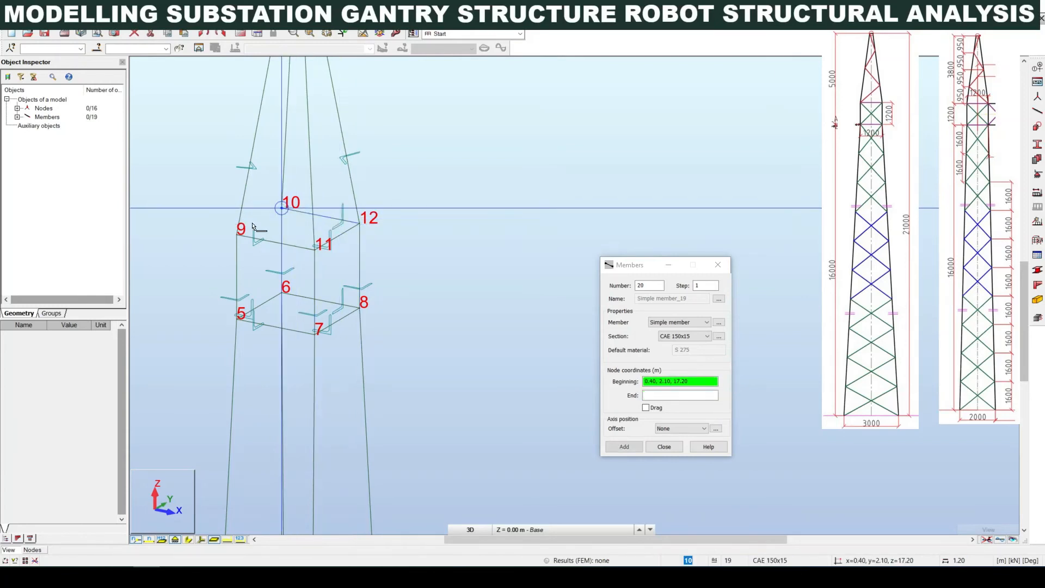
left_click(237, 234)
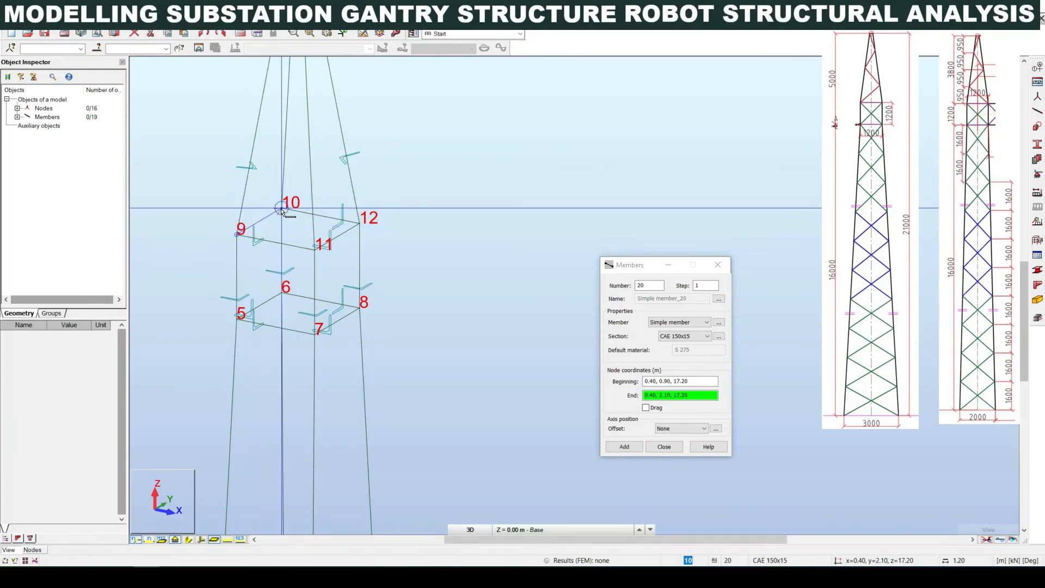
left_click(281, 208)
Close the tower peak with four CAE 150x15 members joining nodes 15–16, 16–14, 13–14 and 13–15
scroll(272, 218, "up", 5)
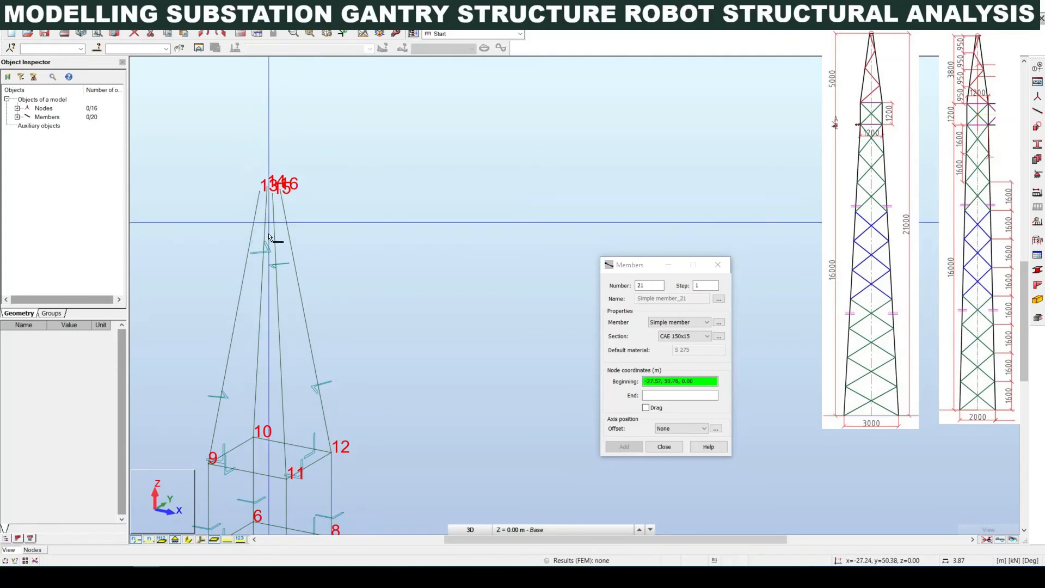
middle_click_drag(263, 282, 283, 207)
scroll(259, 463, "up", 3)
middle_click_drag(259, 463, 266, 452)
middle_click_drag(283, 256, 277, 401)
scroll(288, 229, "up", 5)
middle_click_drag(270, 289, 324, 294)
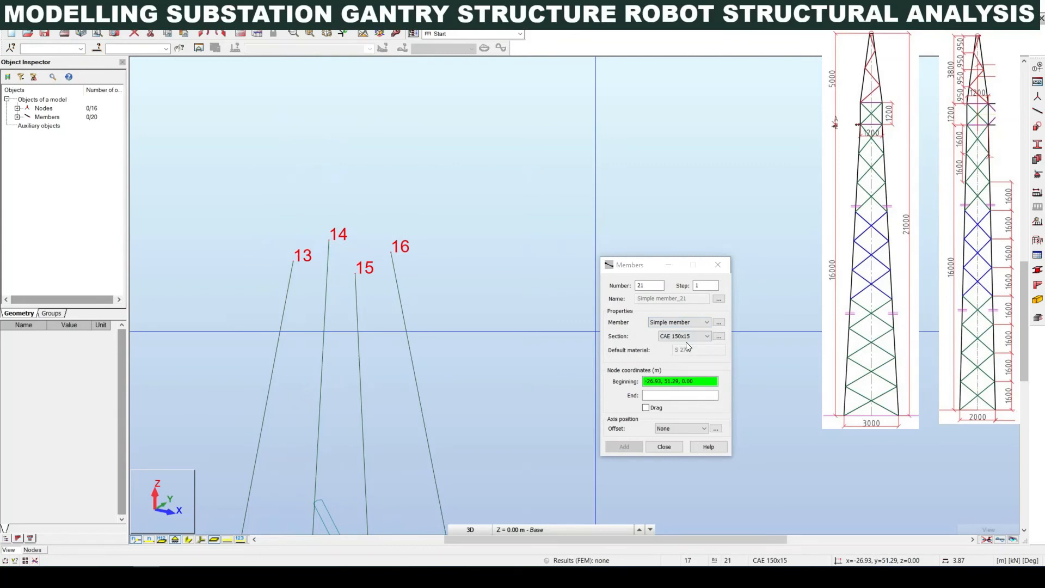
left_click(354, 274)
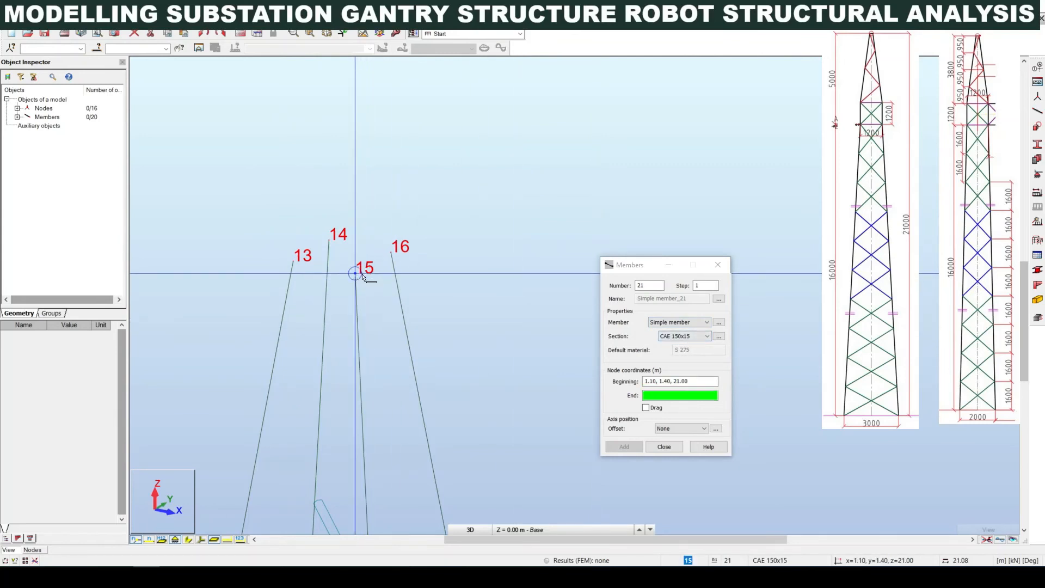
left_click(391, 251)
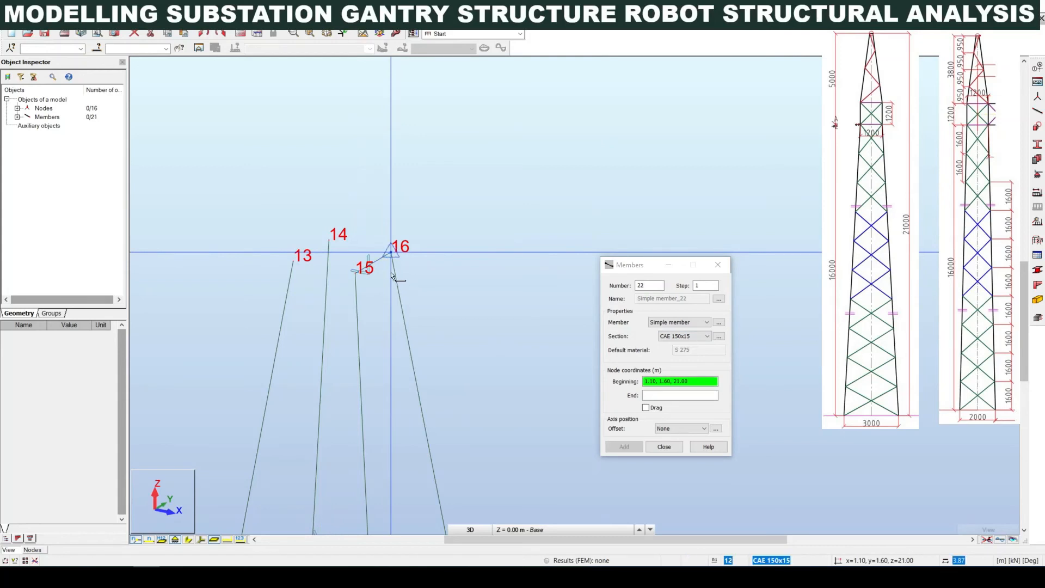
left_click(391, 251)
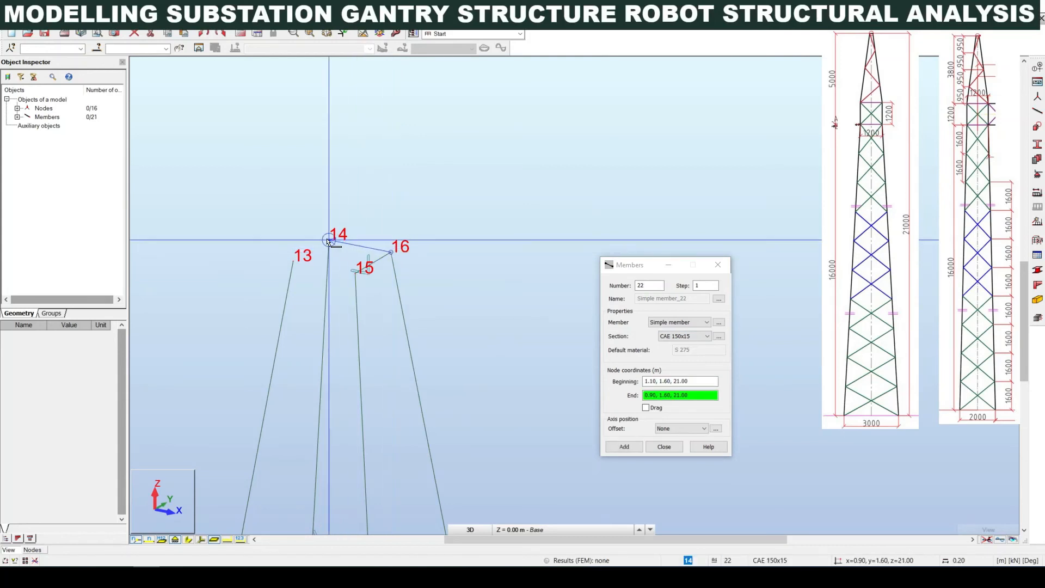
left_click(328, 241)
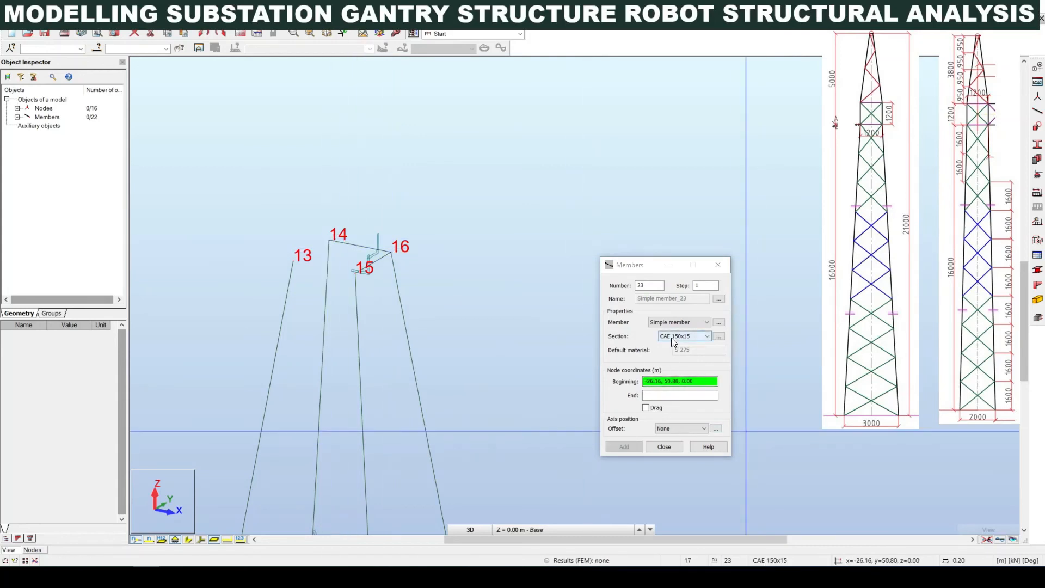
left_click(293, 262)
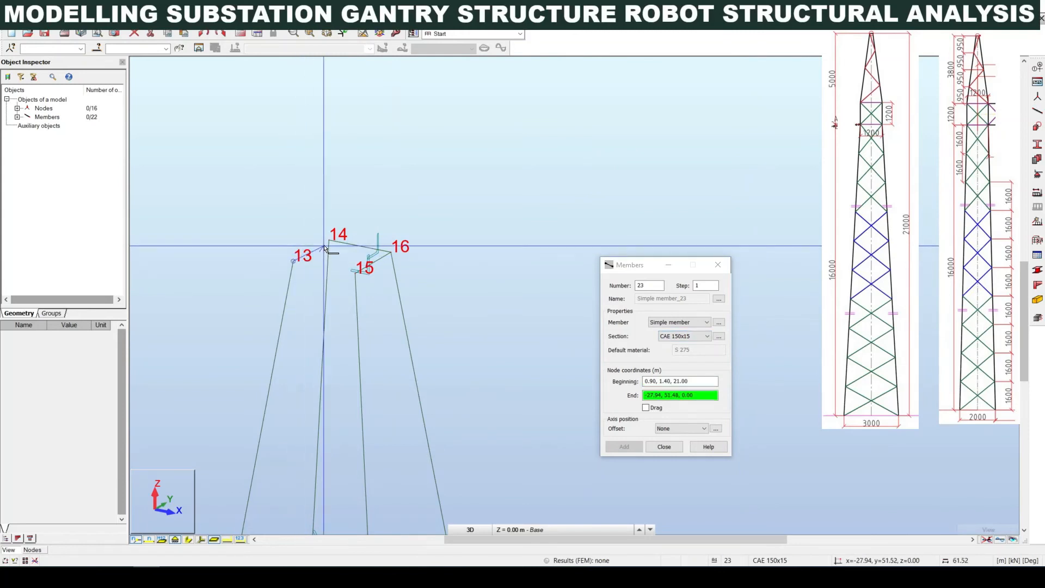
left_click(328, 241)
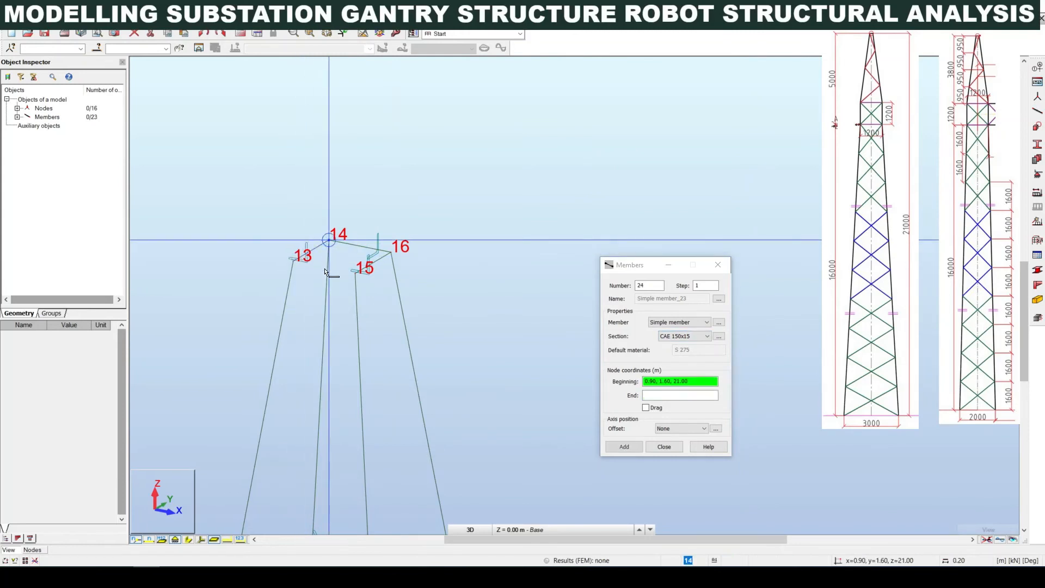
left_click(294, 262)
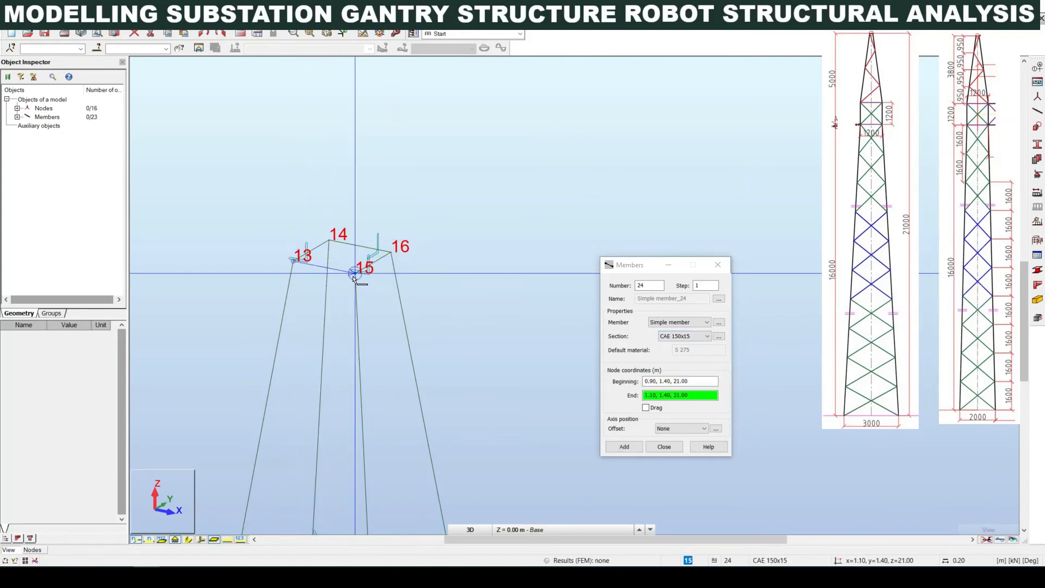
left_click(353, 274)
Change the member section to CAE 50x5 and cross-brace the upper horizontal frame with diagonals between nodes 9–12 and 10–11
scroll(353, 279, "down", 3)
scroll(293, 337, "up", 2)
scroll(305, 299, "up", 5)
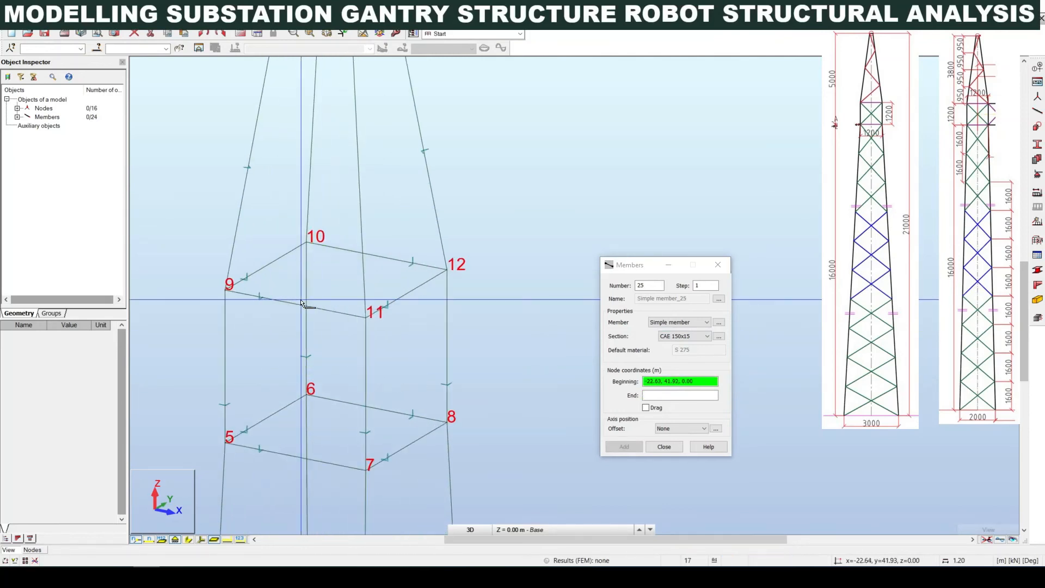
left_click(681, 336)
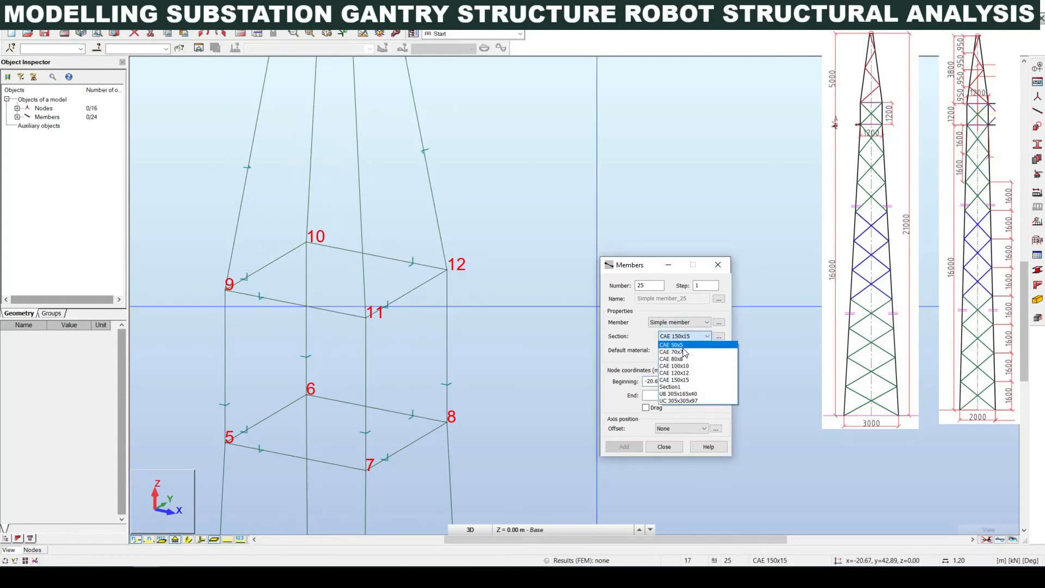
left_click(682, 346)
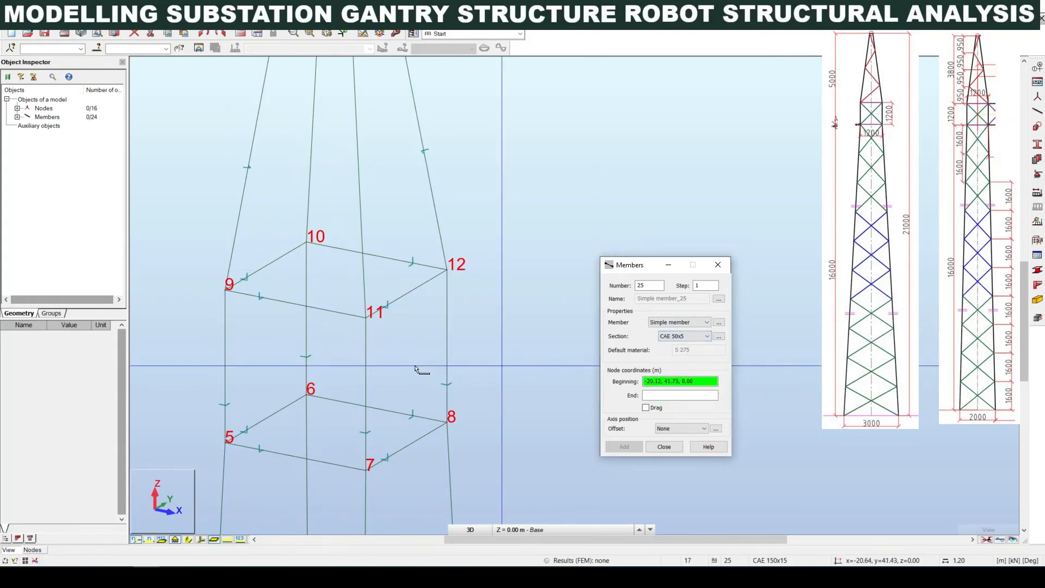
left_click(227, 293)
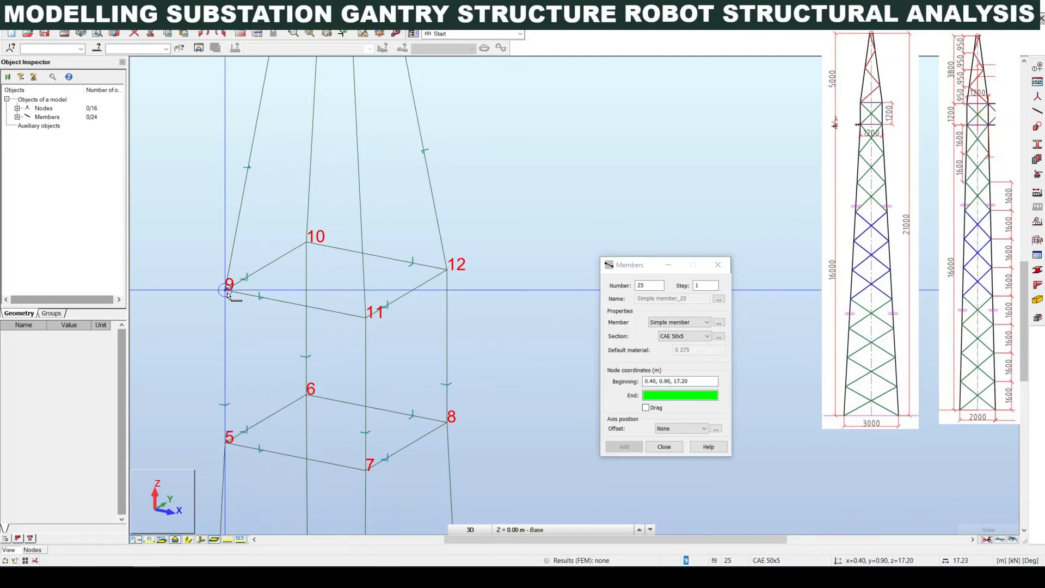
left_click(445, 269)
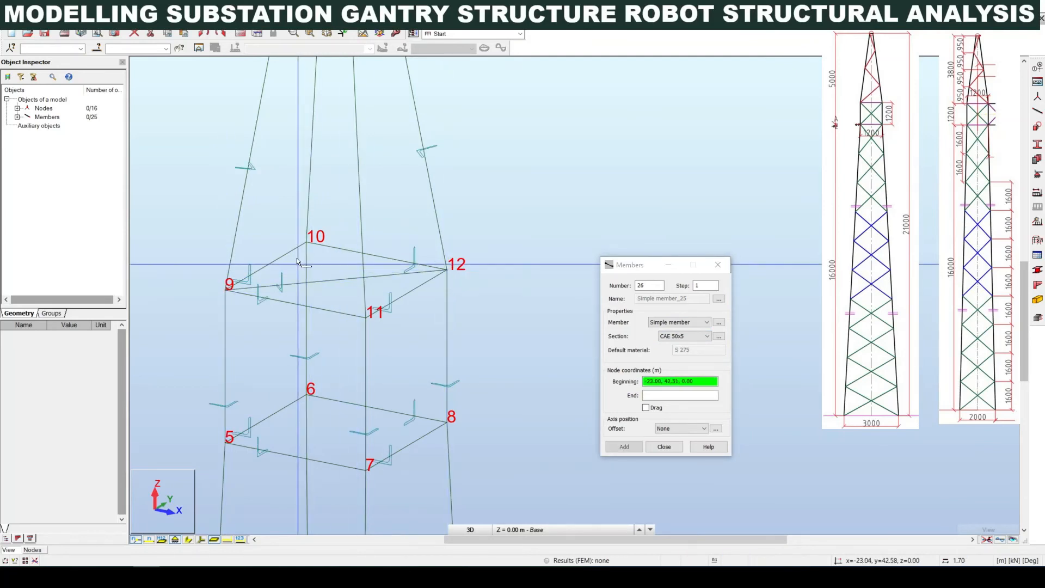
left_click(307, 243)
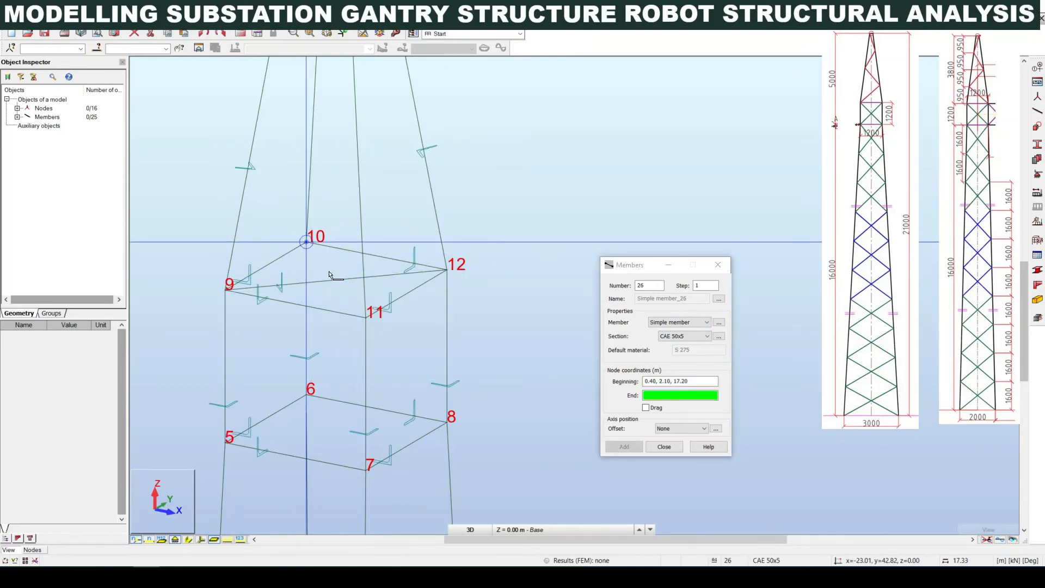
left_click(365, 325)
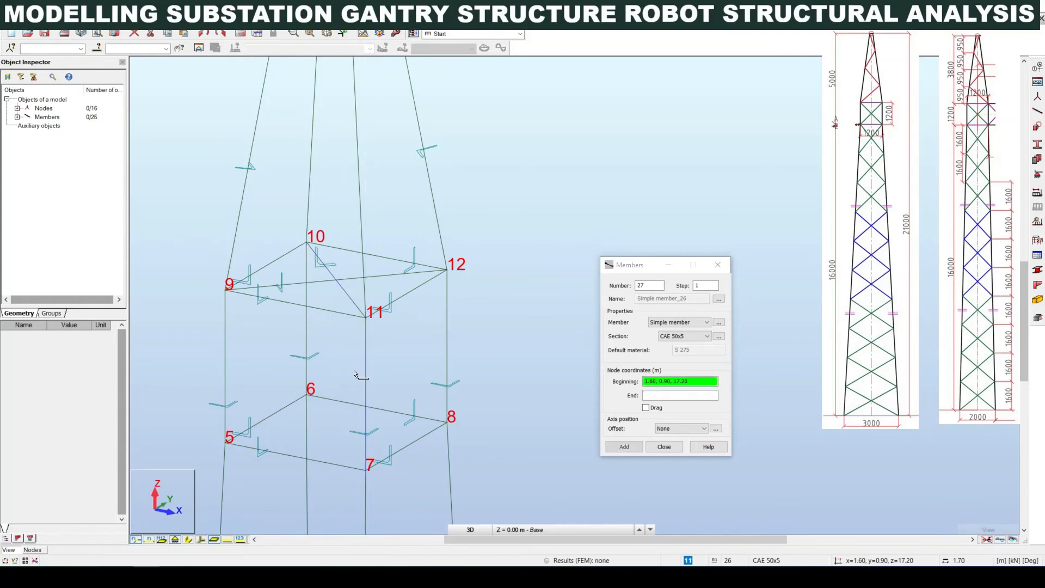
Cross-brace the lower horizontal frame with CAE 50x5 diagonals between nodes 6–7 and 8–5, ending member creation
left_click(307, 396)
left_click(365, 468)
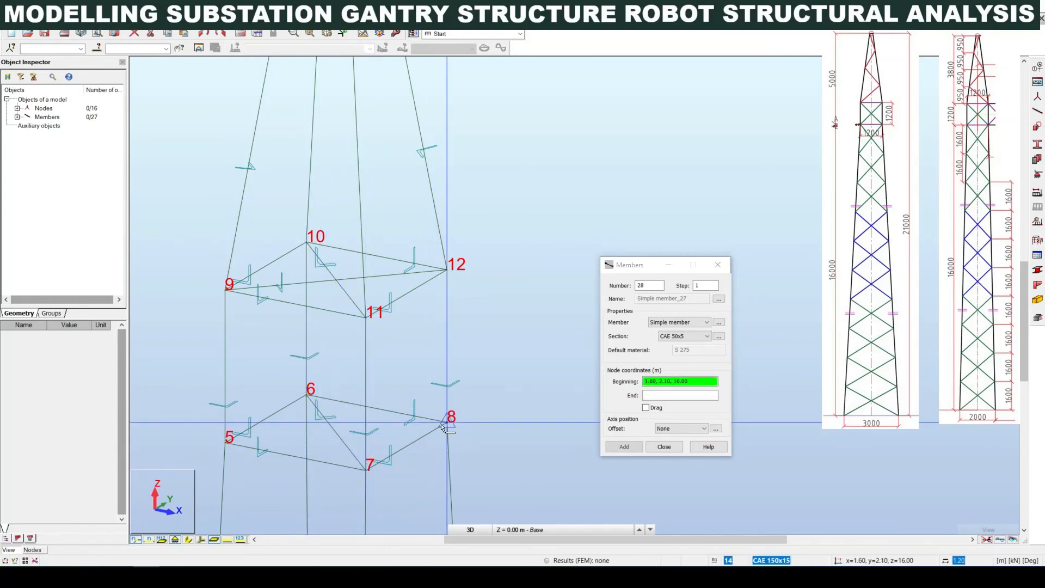
left_click(446, 422)
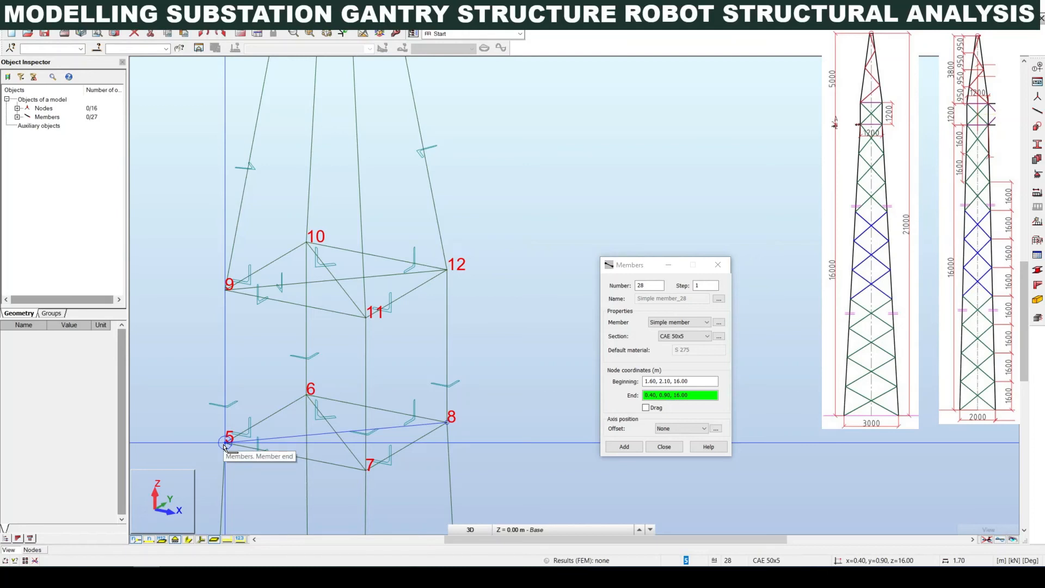
left_click(225, 446)
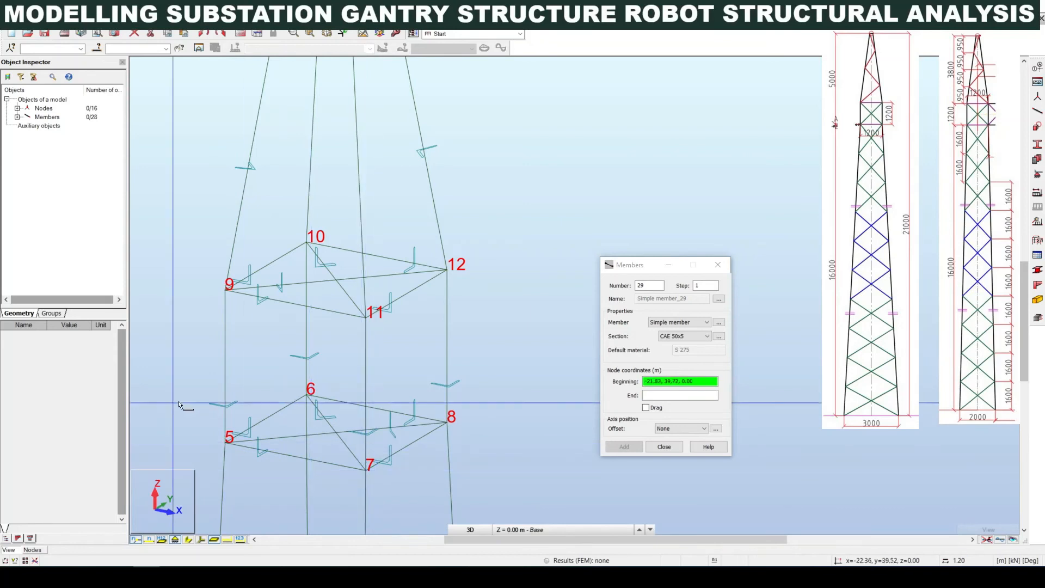
scroll(354, 392, "down", 3)
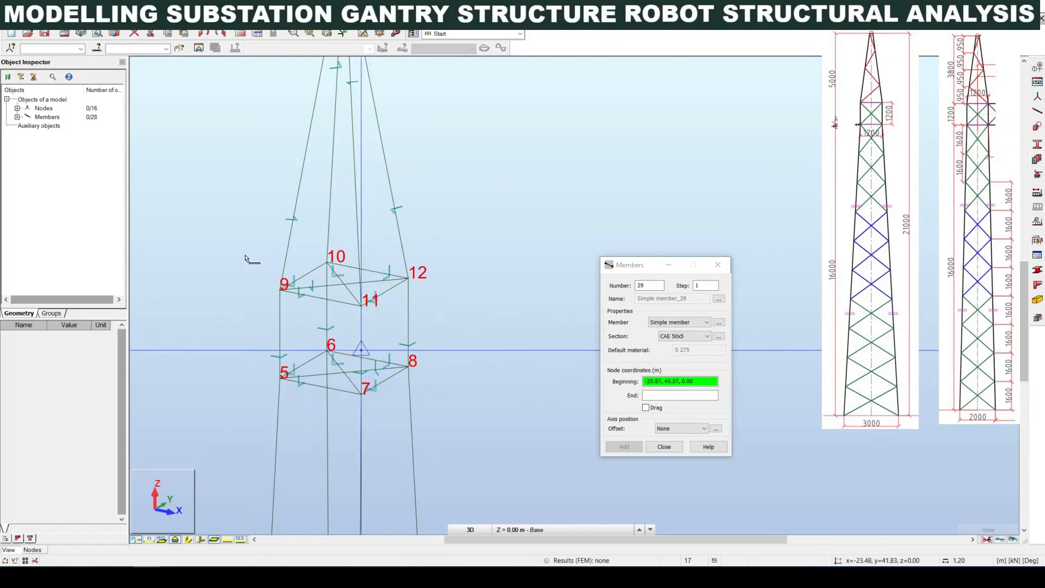
scroll(317, 158, "down", 3)
scroll(317, 157, "up", 5)
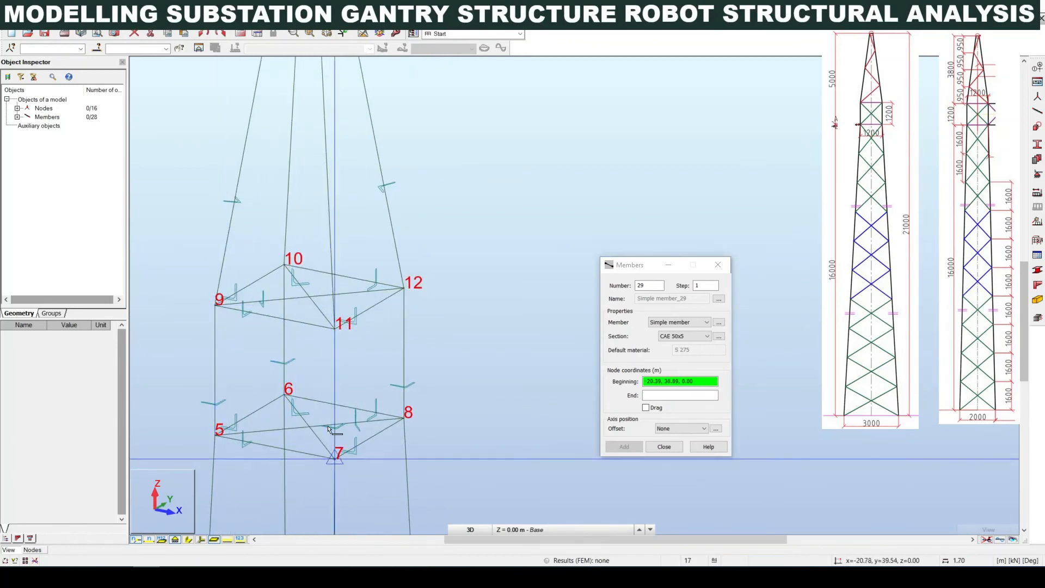
scroll(381, 313, "down", 3)
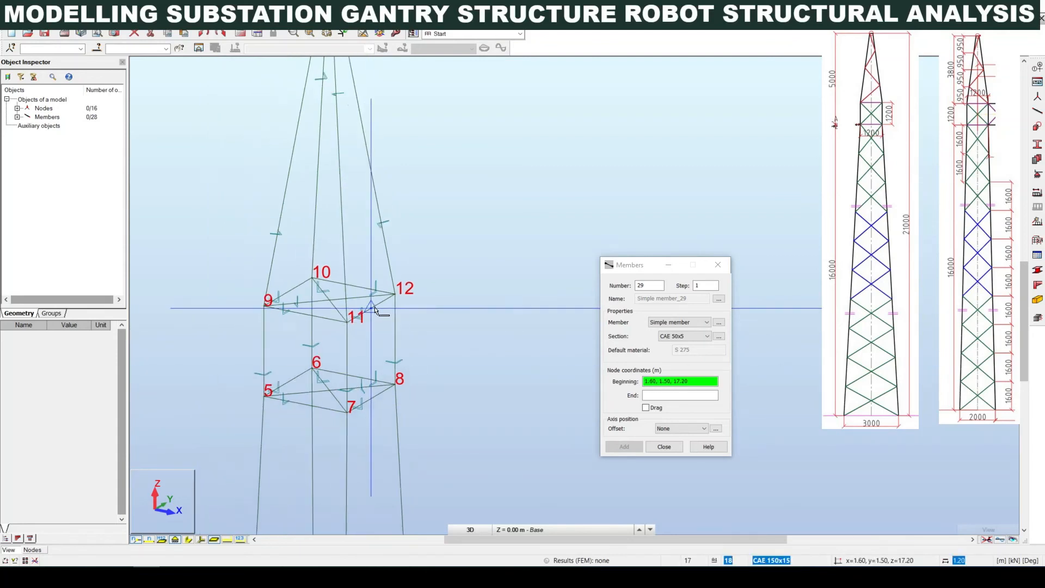
middle_click_drag(380, 424, 358, 386)
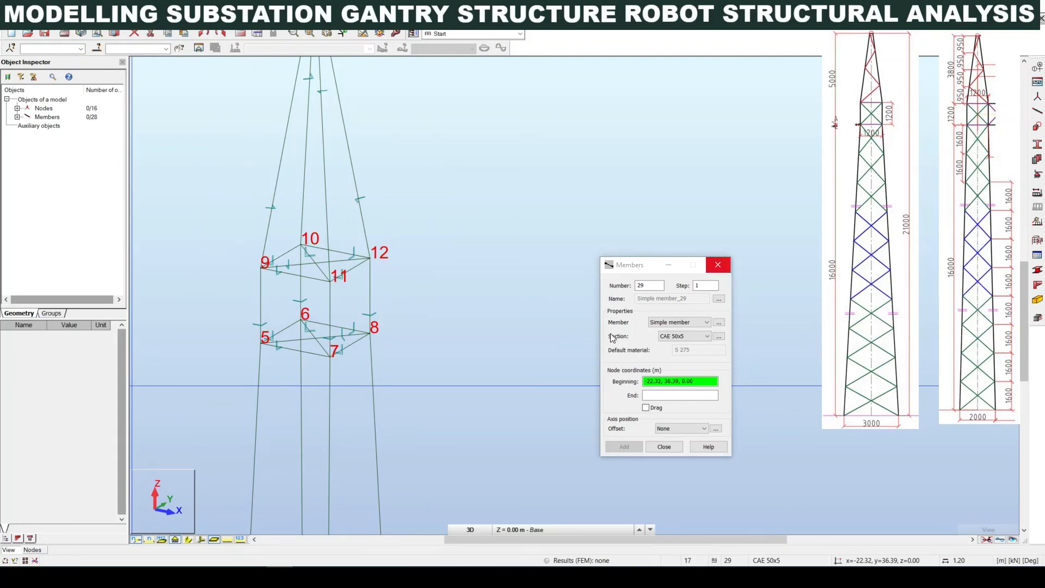
left_click(718, 264)
Open the nodal supports for the tower base and examine the fixed directions in the Pinned support definition
scroll(457, 291, "down", 4)
middle_click_drag(411, 354, 396, 203)
middle_click_drag(417, 410, 417, 263)
scroll(381, 439, "up", 1)
scroll(268, 326, "up", 3)
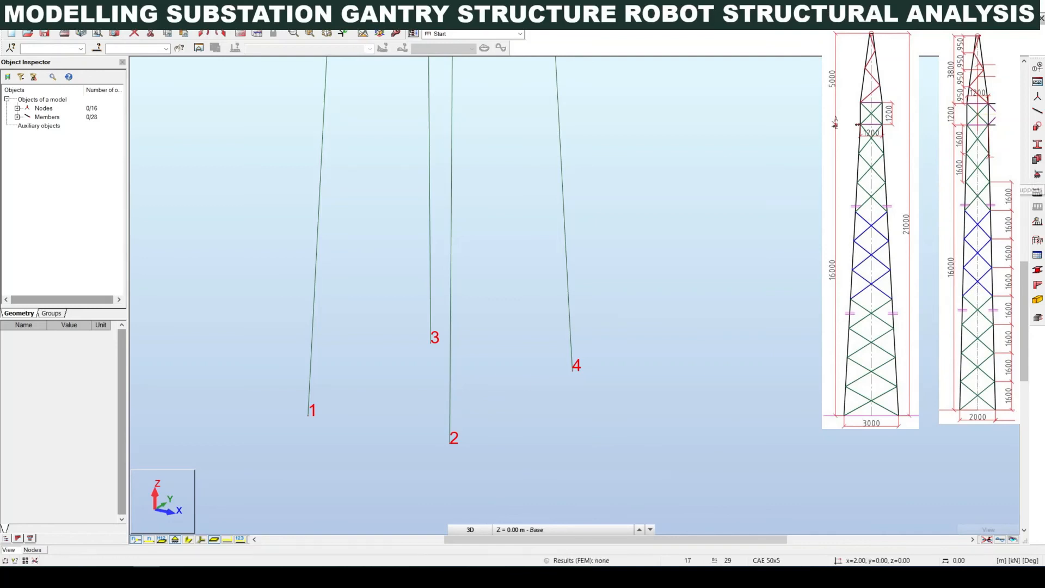
left_click(1036, 175)
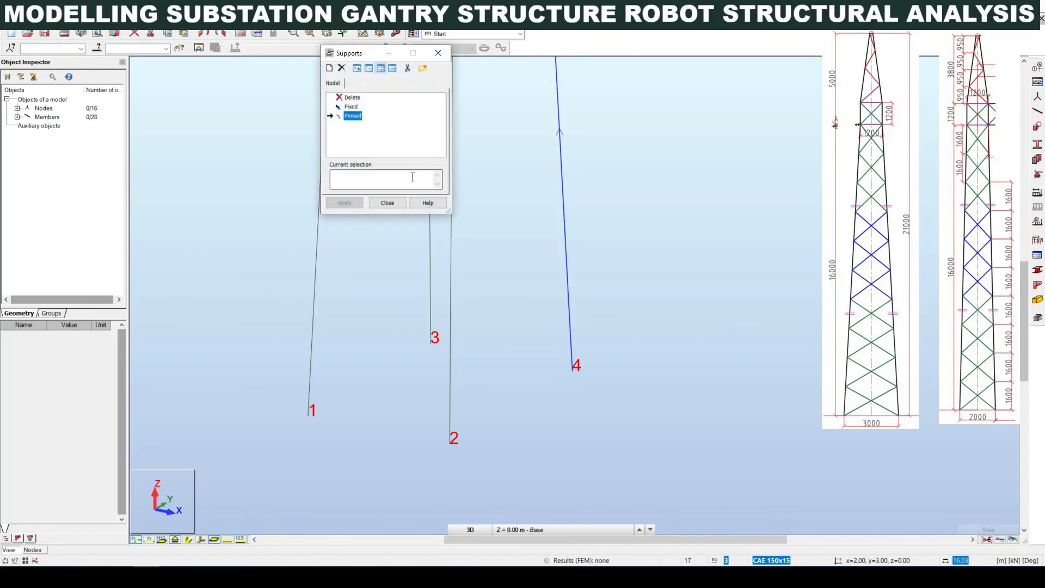
double_click(352, 116)
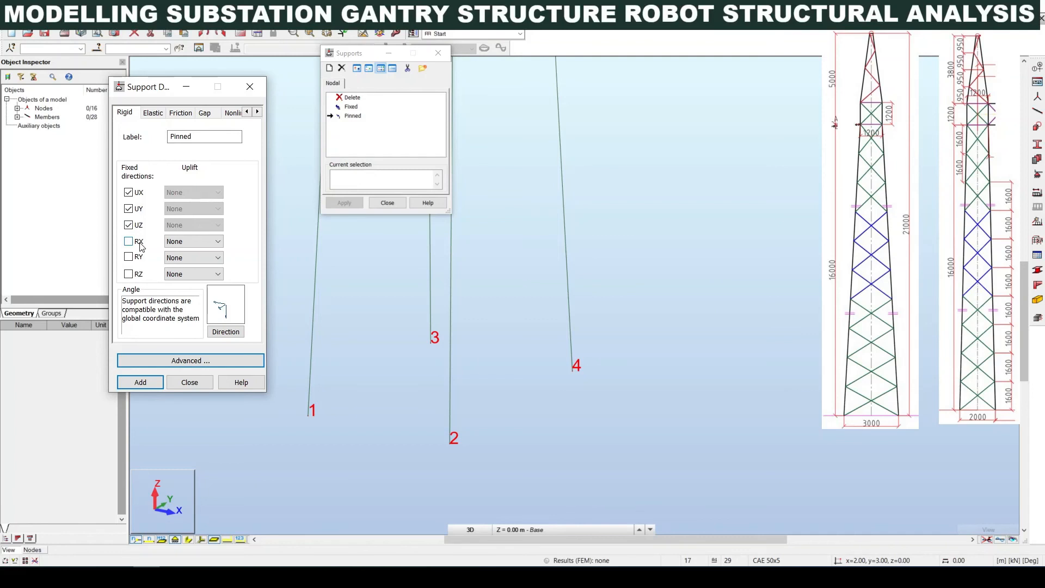
Assign Pinned supports to the four base nodes 1, 3, 2 and 4
left_click(352, 116)
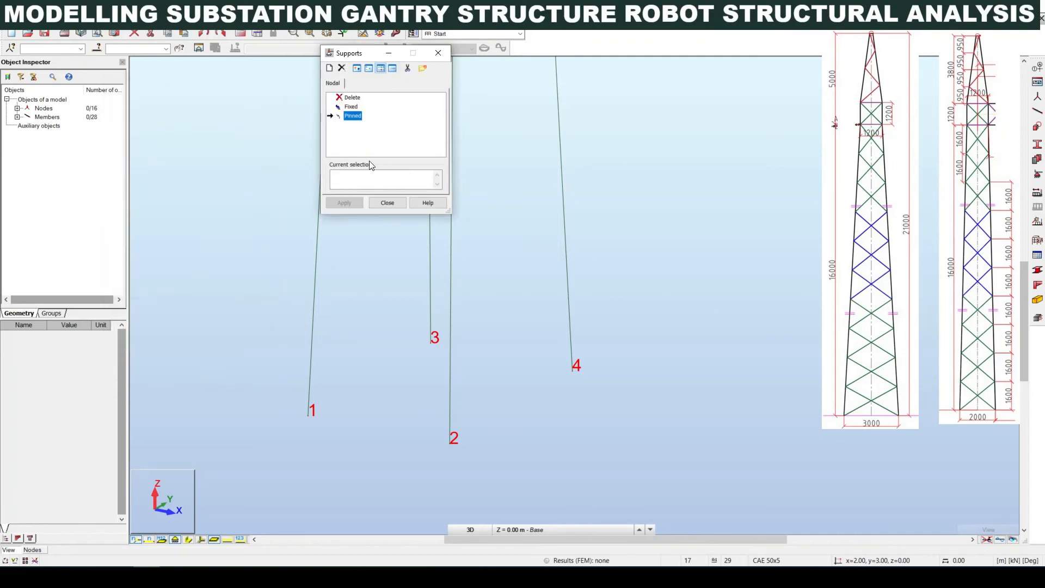
middle_click_drag(433, 389, 435, 403)
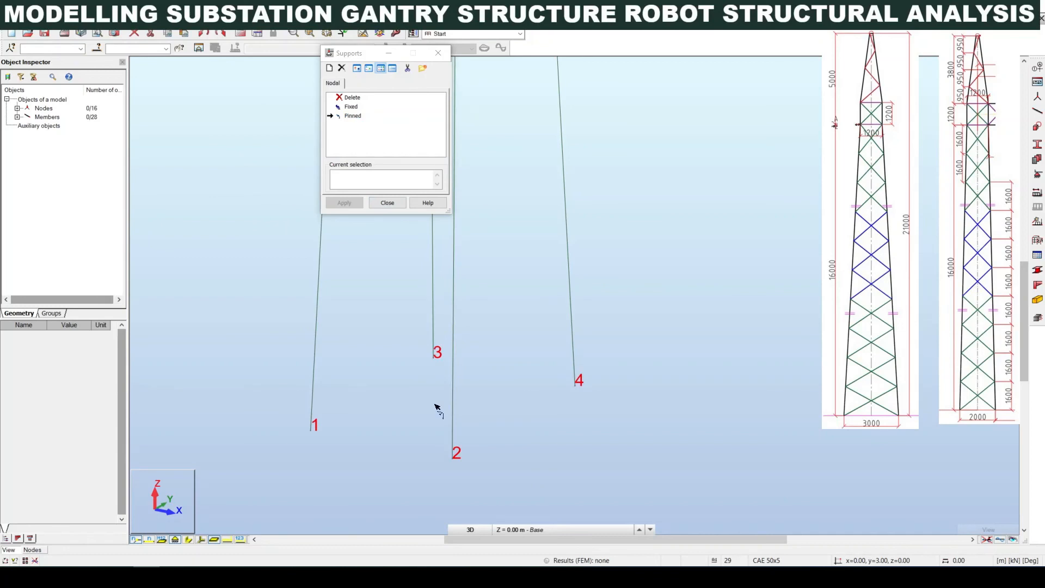
left_click(311, 431)
left_click(432, 357)
left_click(452, 459)
left_click(577, 385)
left_click(387, 204)
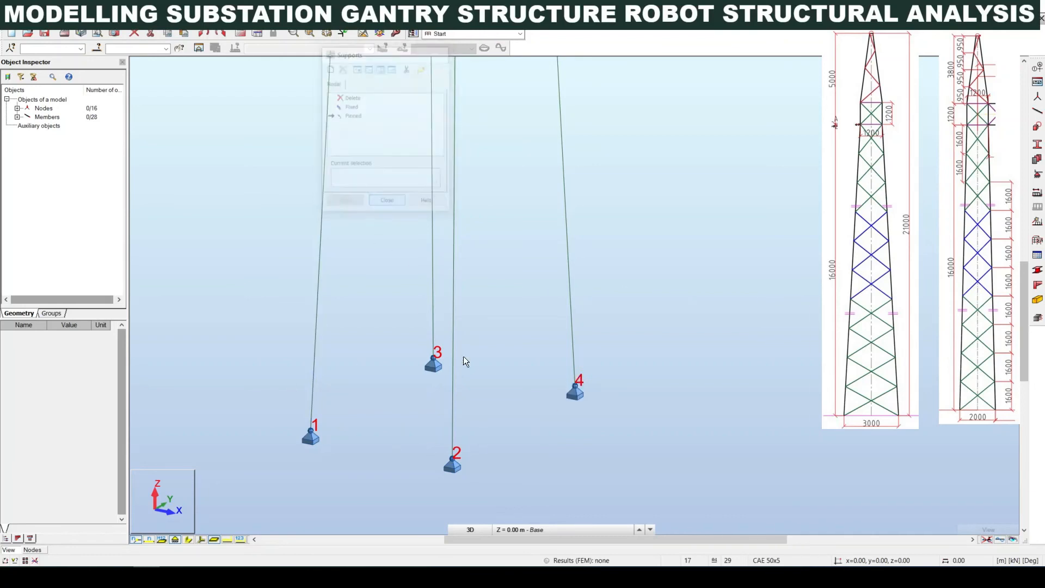
Try to divide the four long lower legs into 10 segments with nodes generated without member division
scroll(374, 380, "down", 6)
middle_click_drag(517, 306, 499, 378)
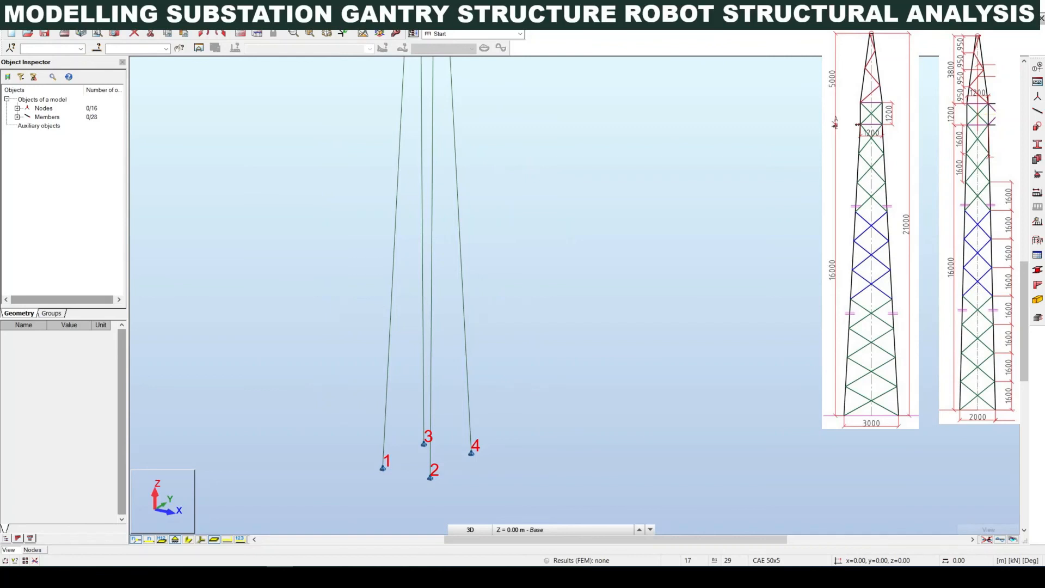
scroll(464, 336, "down", 3)
middle_click_drag(508, 298, 485, 322)
scroll(417, 261, "up", 2)
middle_click_drag(465, 382, 447, 341)
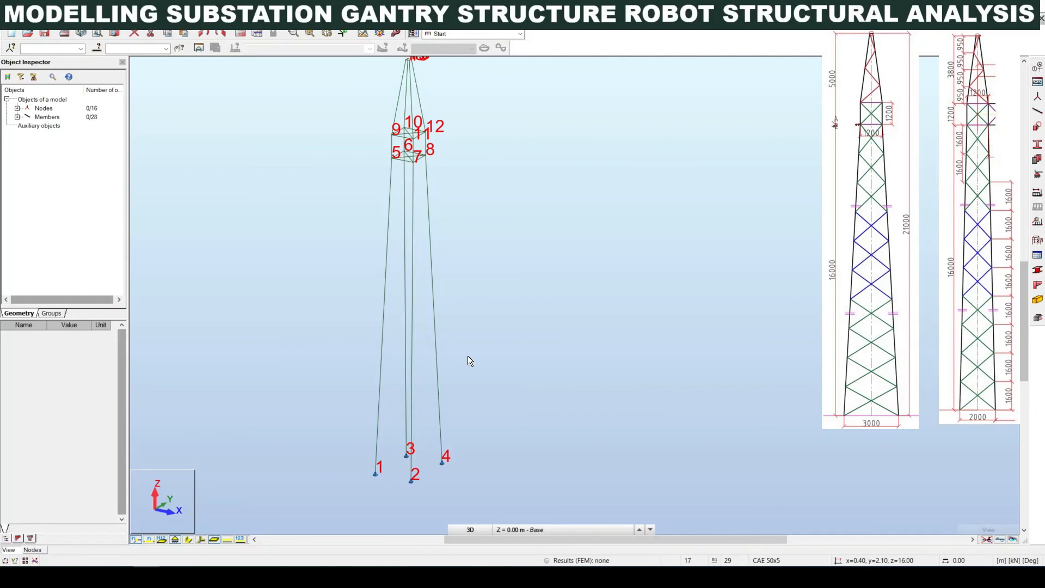
left_click_drag(494, 396, 203, 245)
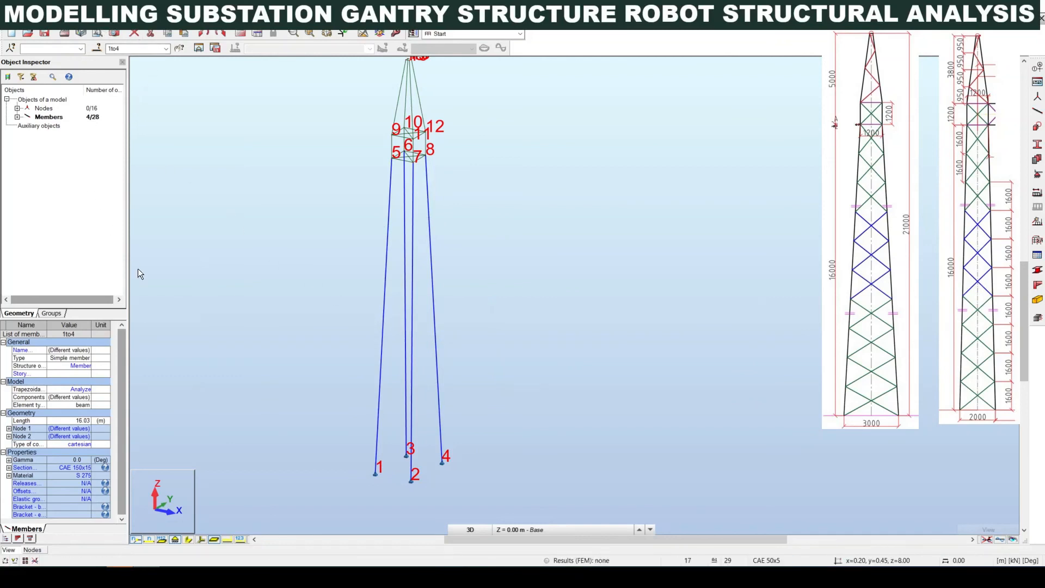
left_click(51, 24)
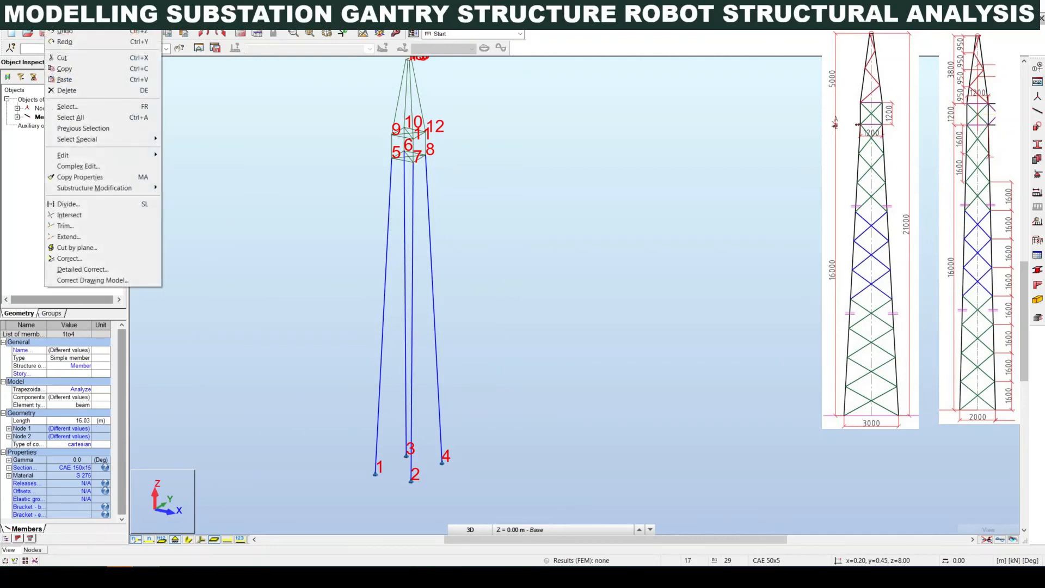
left_click(91, 205)
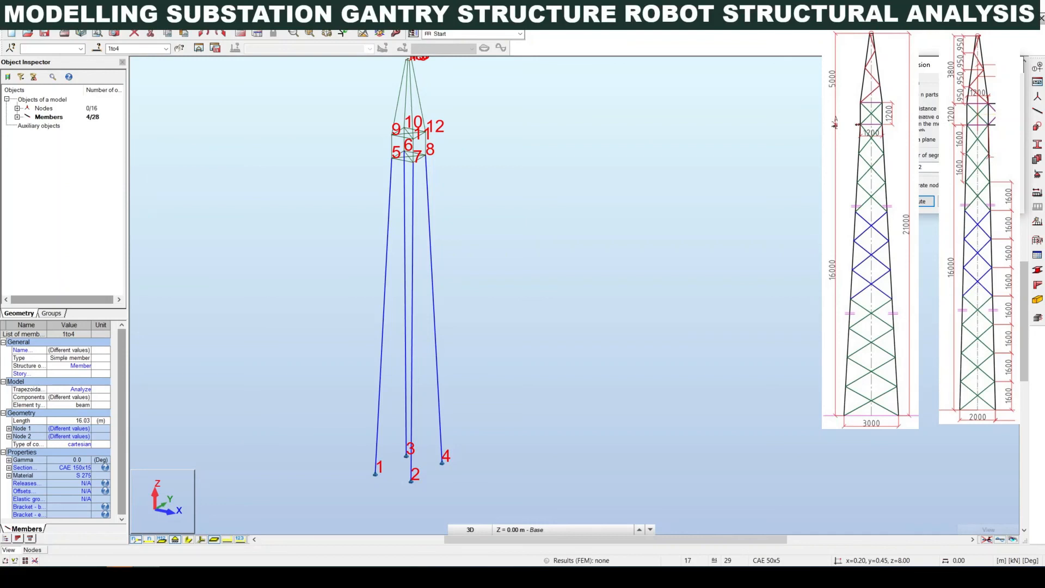
double_click(924, 167)
left_click_drag(924, 66, 491, 157)
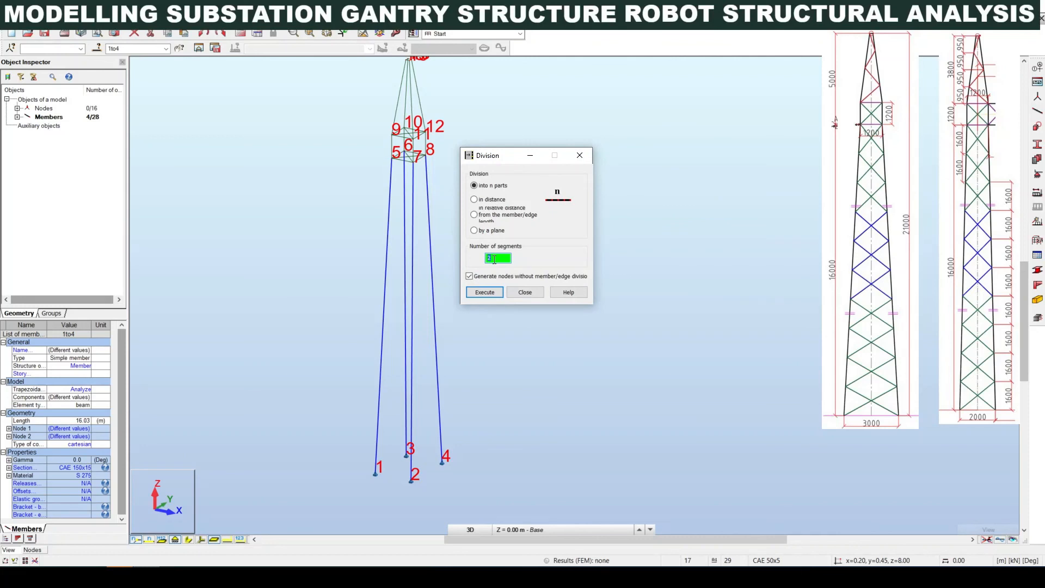
type("10")
left_click(479, 296)
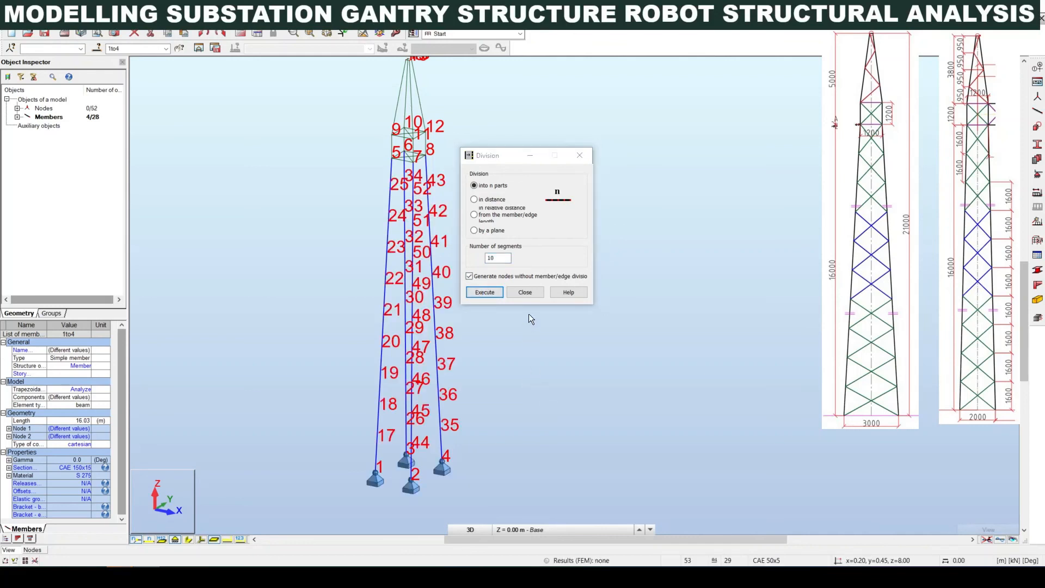
left_click(526, 293)
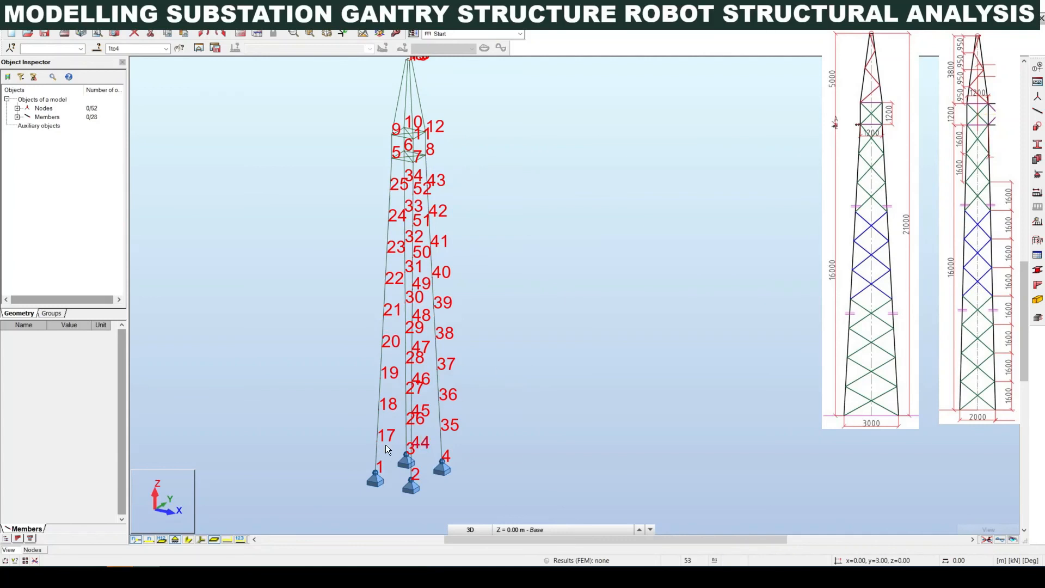
Check the leg above node 1 for separate segments and undo the node-only division
left_click(389, 429)
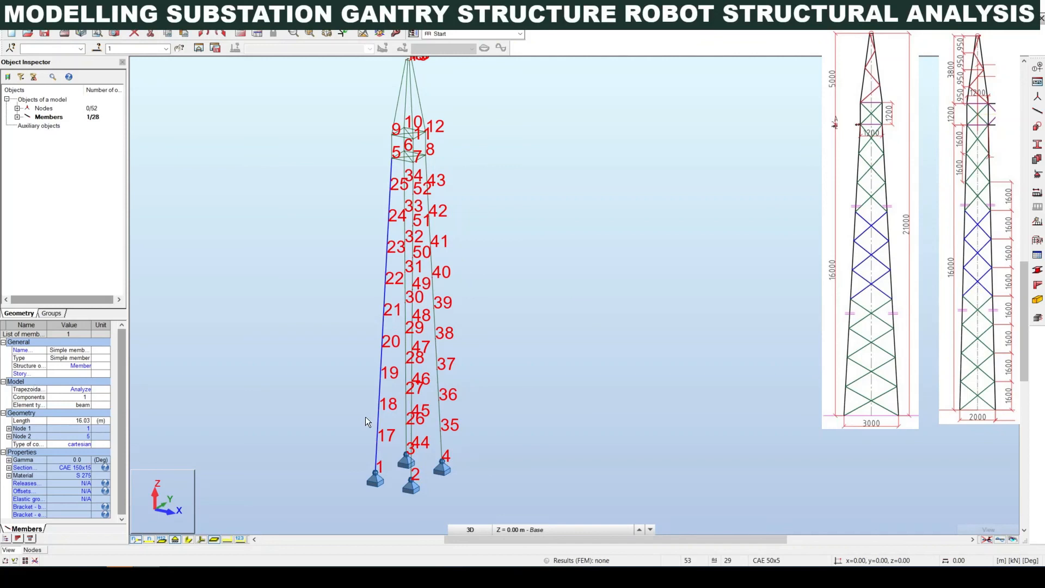
left_click(346, 423)
key("ctrl+z")
Divide the four long lower legs into 10 separate member segments, with Generate nodes without member/edge division turned off
left_click_drag(501, 378, 253, 255)
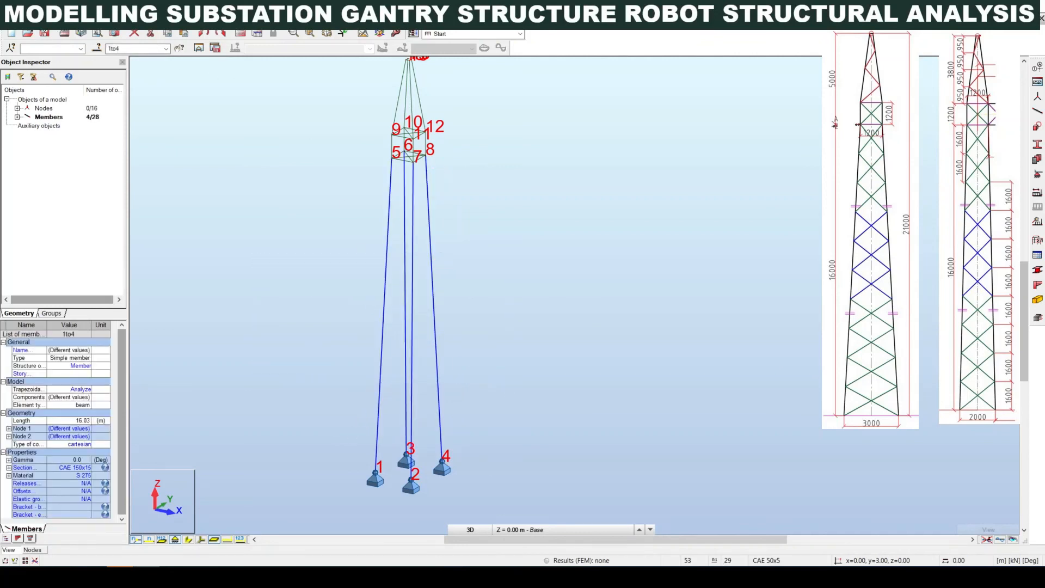
left_click(32, 21)
mouse_move(55, 22)
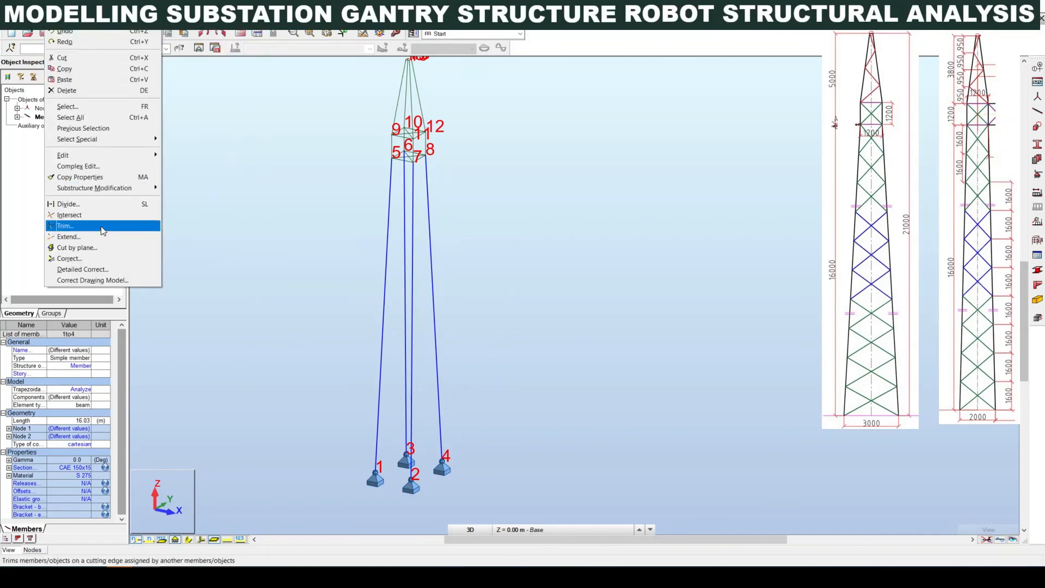
left_click(95, 209)
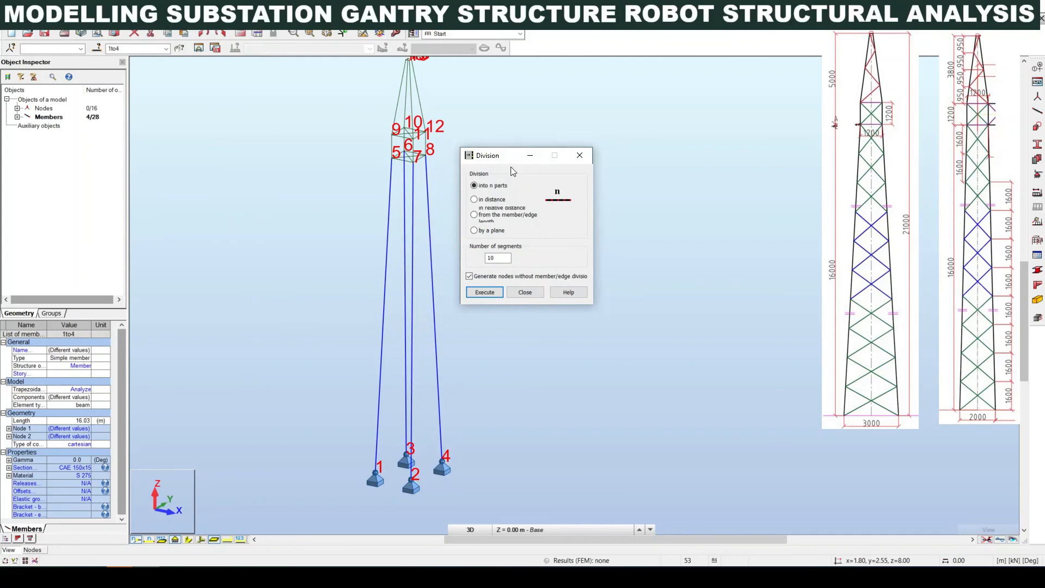
left_click_drag(504, 158, 581, 243)
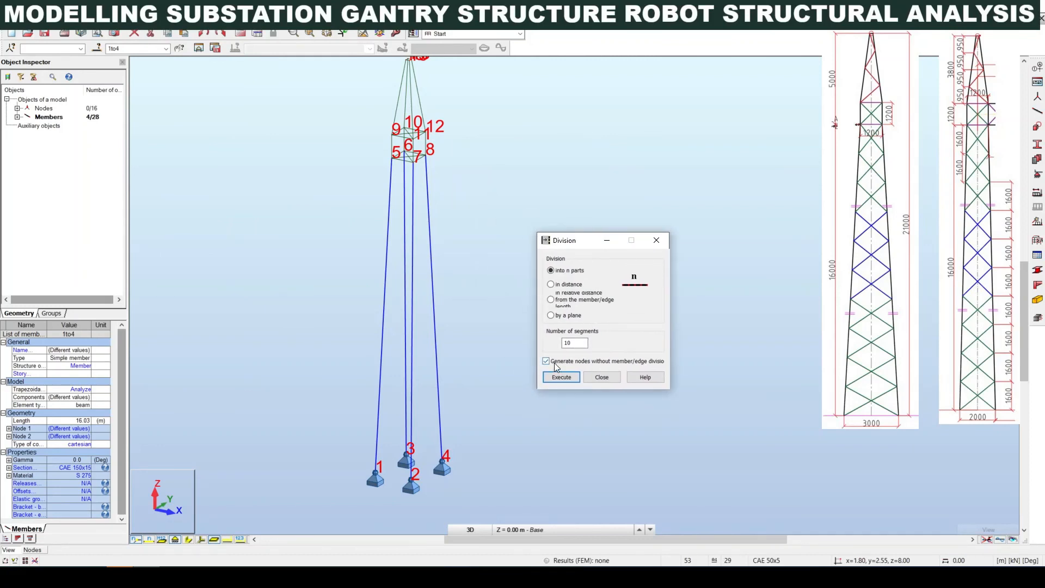
left_click(581, 343)
double_click(577, 345)
left_click(565, 362)
left_click(560, 378)
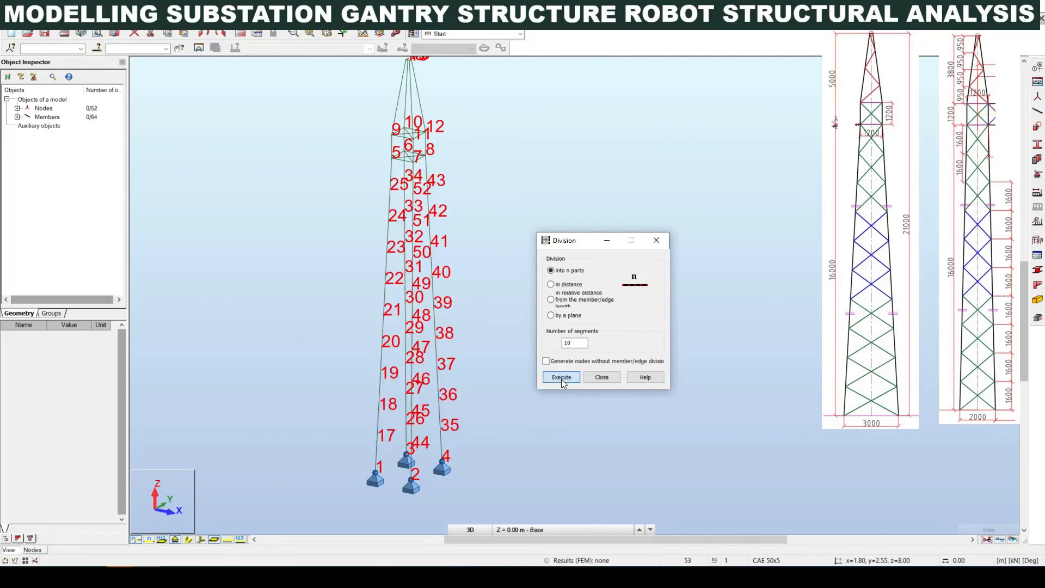
left_click(601, 379)
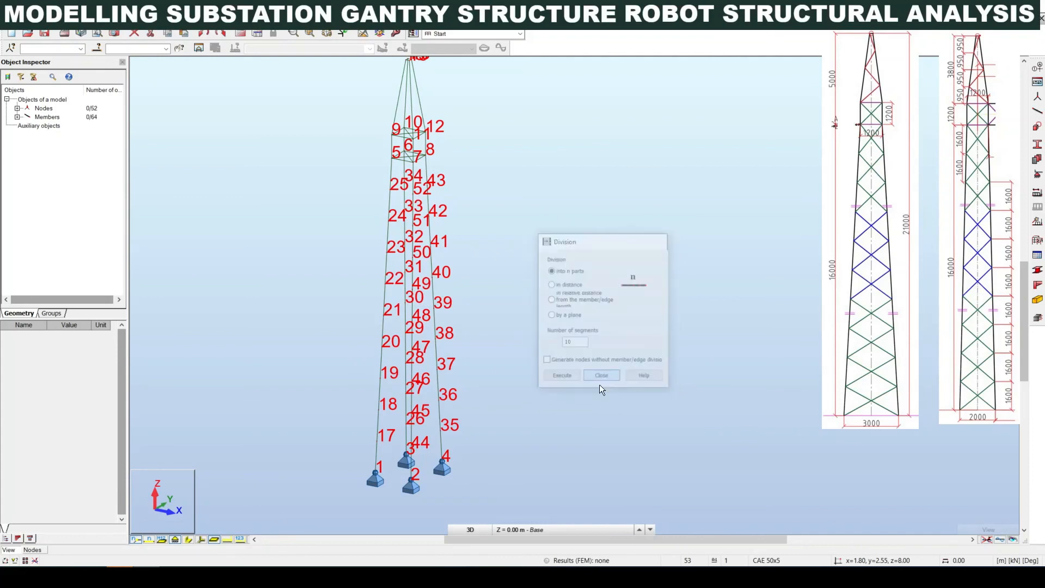
Dimension the lowest segment of the front-left leg between node 17 and base node 1, placing the dimension line outside the tower
left_click(377, 452)
scroll(461, 317, "up", 5)
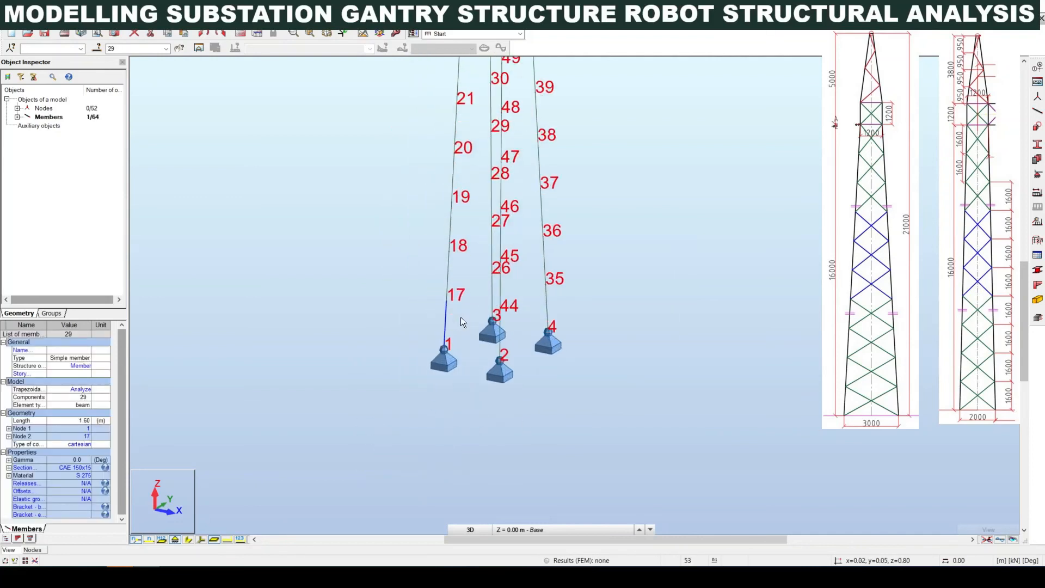
left_click(266, 24)
left_click(291, 31)
left_click(424, 276)
left_click(419, 403)
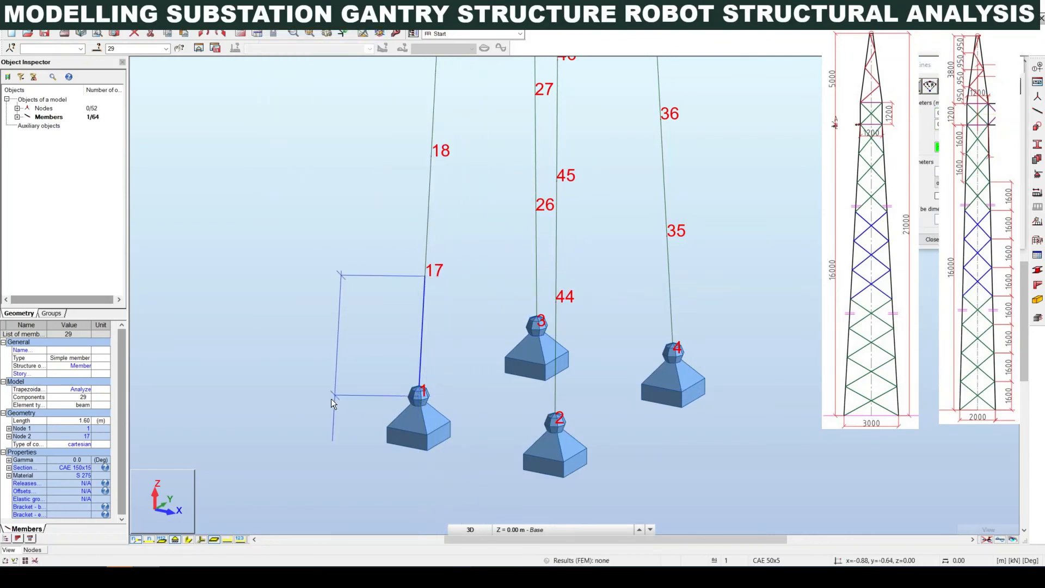
left_click(333, 397)
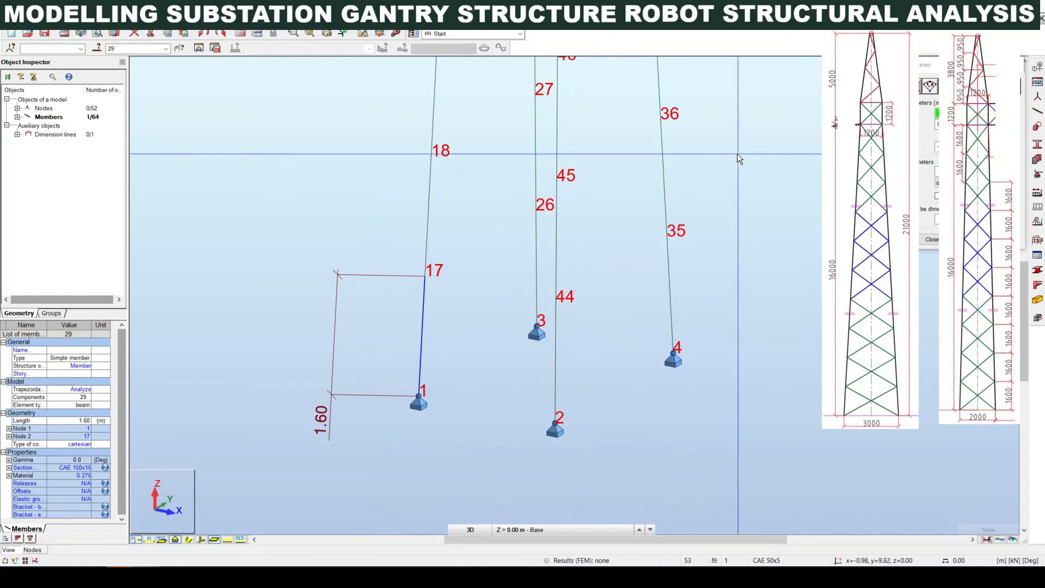
left_click(1016, 64)
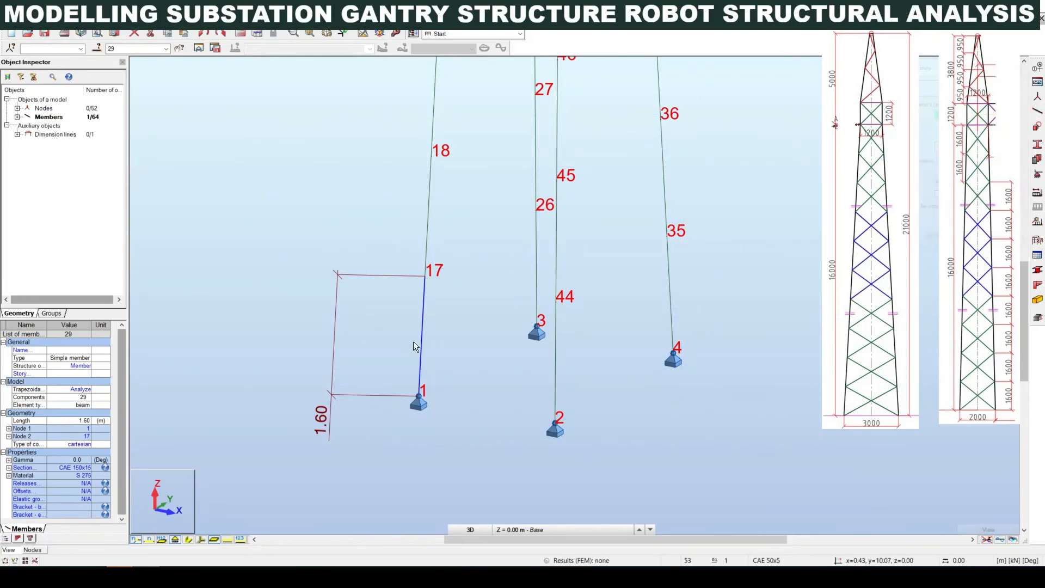
Delete the dimension line beside the leg segment between nodes 1 and 17
left_click(256, 270)
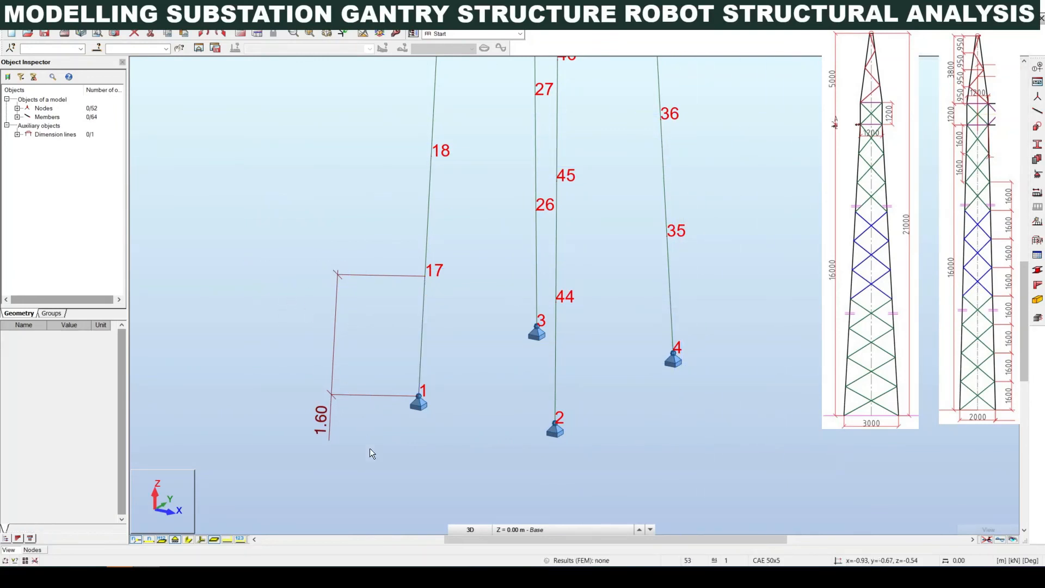
left_click_drag(358, 475, 278, 237)
key("Delete")
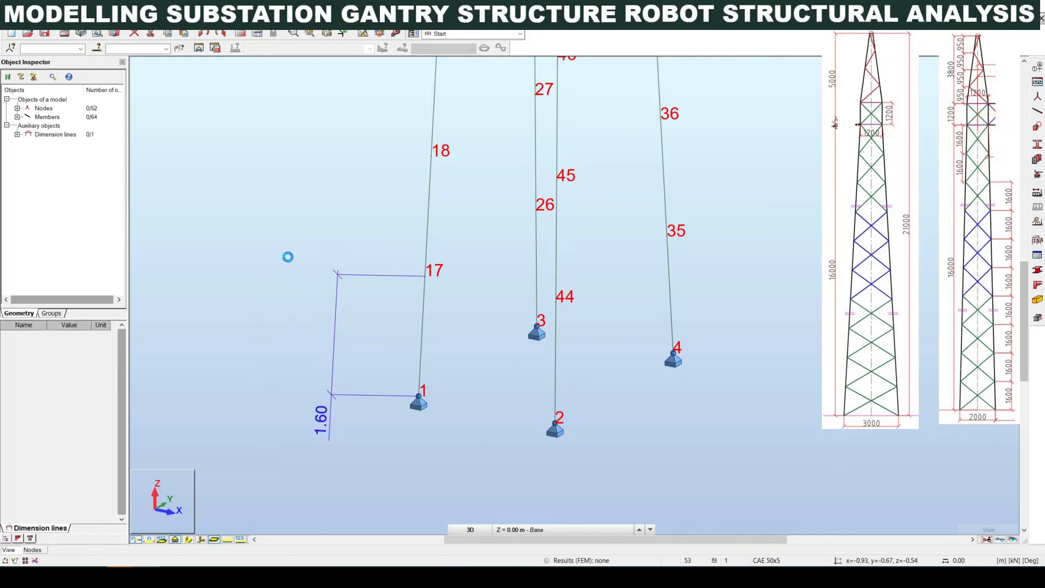
Divide the four upper tapering legs above nodes 9 to 12 into 4 separate member segments, with Generate nodes without member/edge division turned off
scroll(338, 350, "down", 1)
scroll(339, 350, "down", 3)
scroll(413, 290, "up", 5)
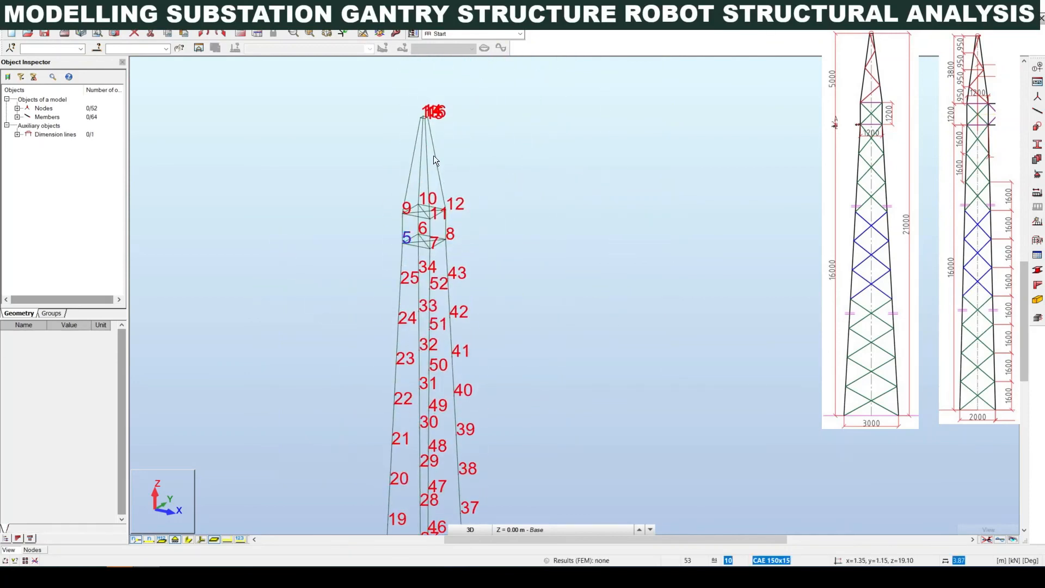
scroll(427, 159, "down", 3)
left_click_drag(484, 299, 269, 198)
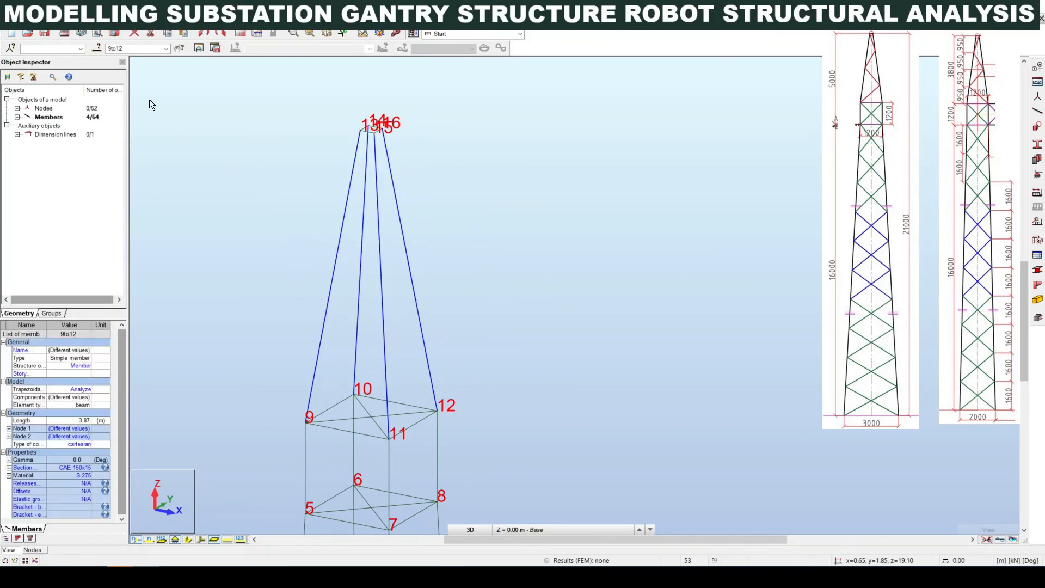
left_click(54, 21)
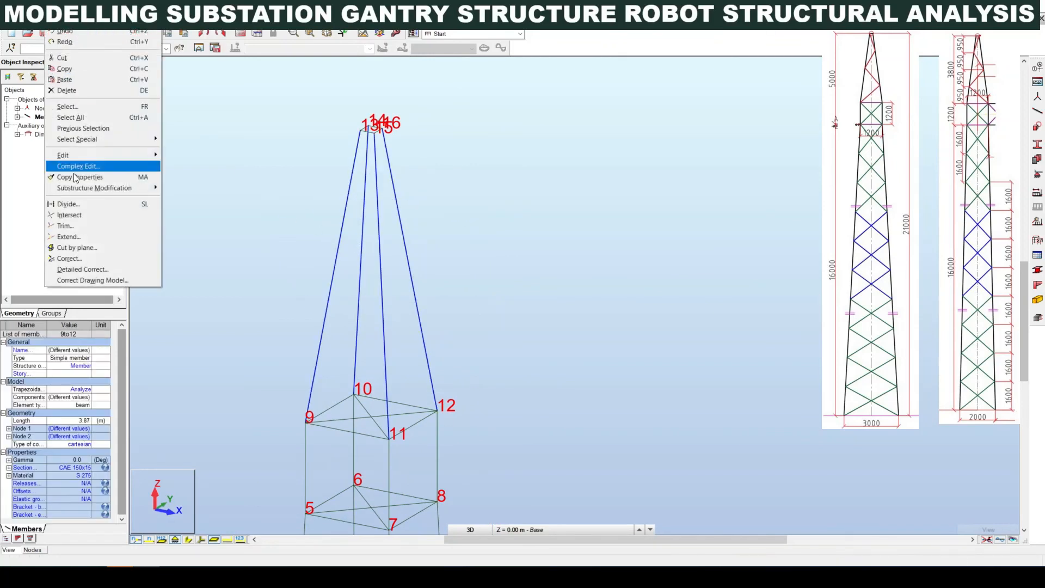
left_click(79, 204)
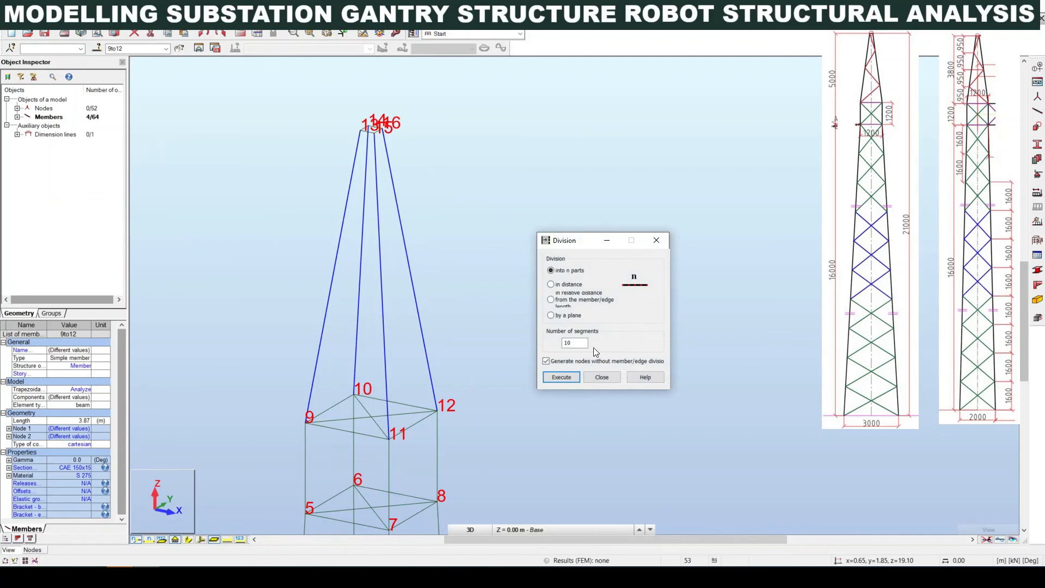
left_click(575, 343)
double_click(575, 343)
left_click(563, 376)
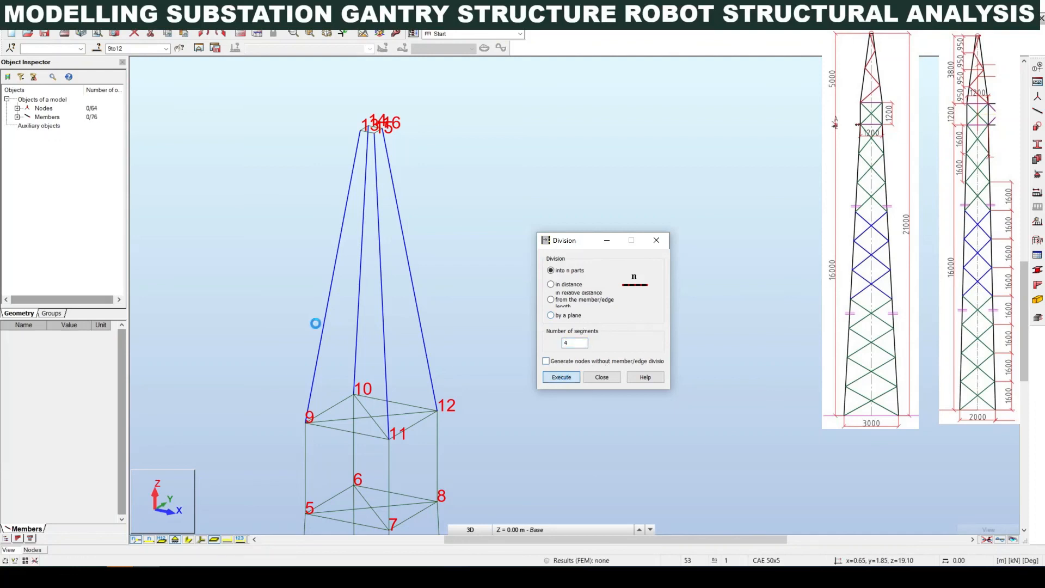
left_click(603, 377)
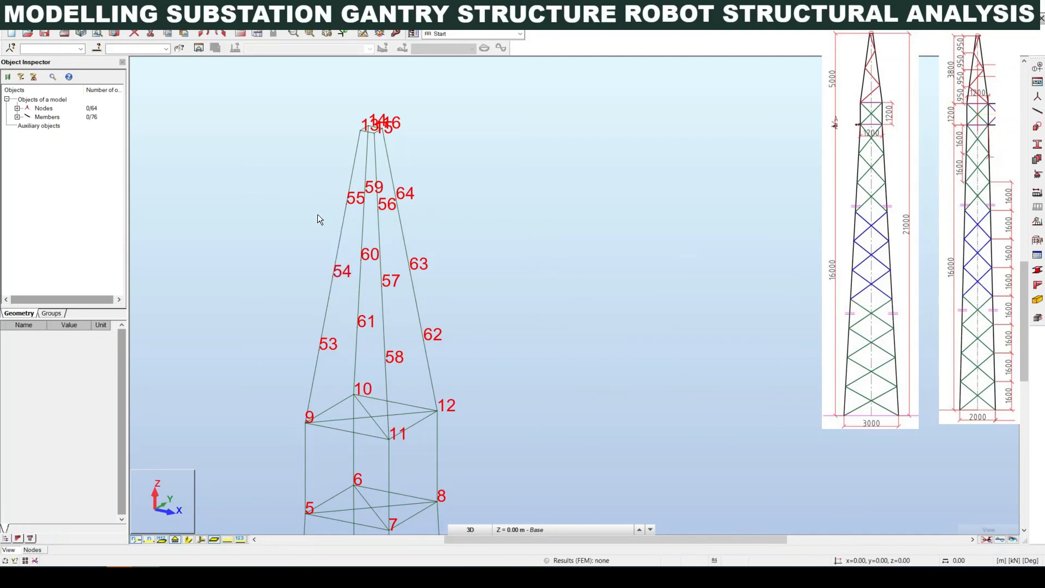
scroll(327, 180, "down", 4)
scroll(386, 304, "down", 4)
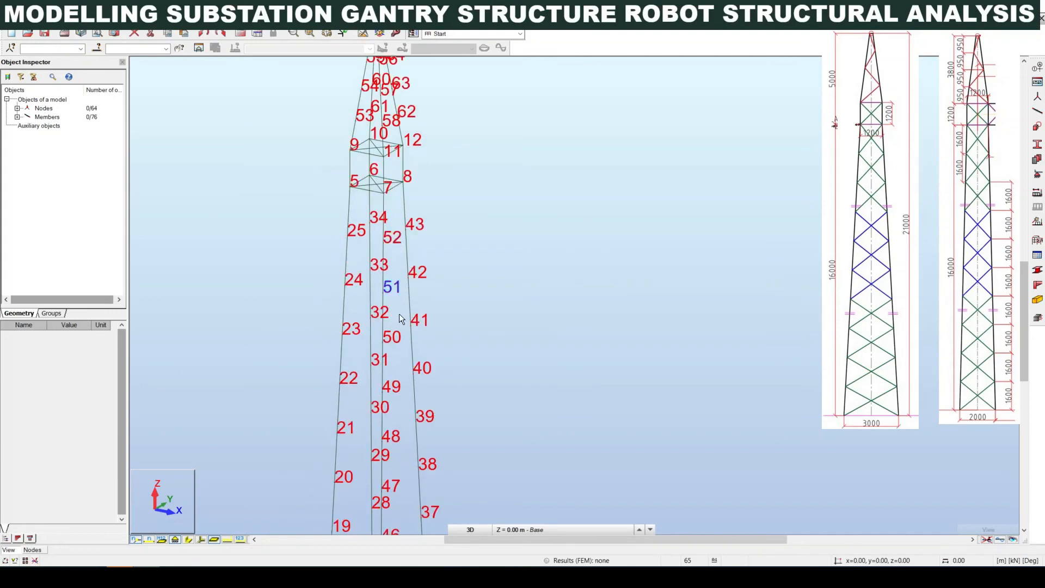
scroll(407, 273, "down", 1)
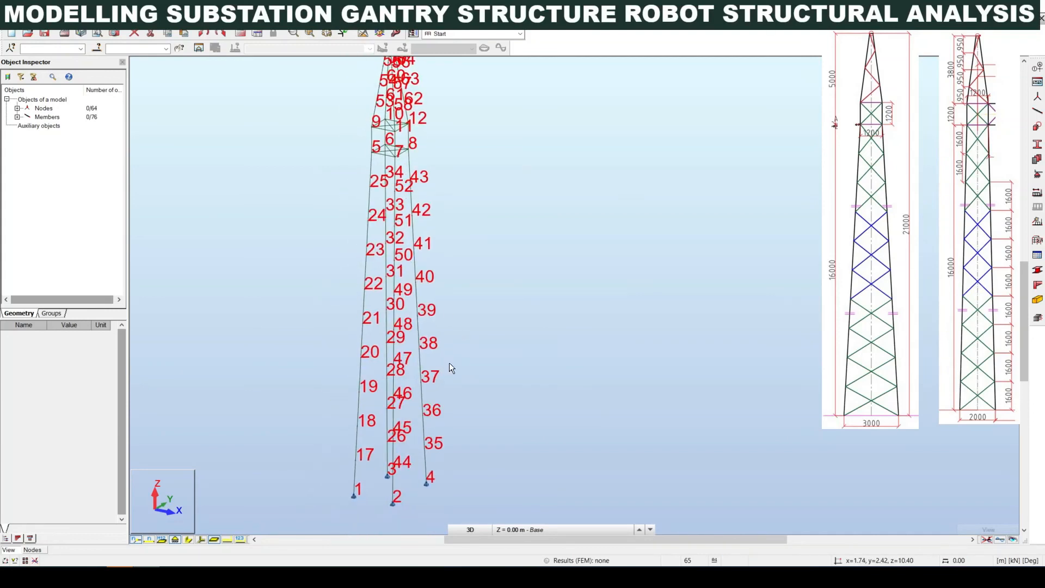
middle_click_drag(427, 278, 426, 298)
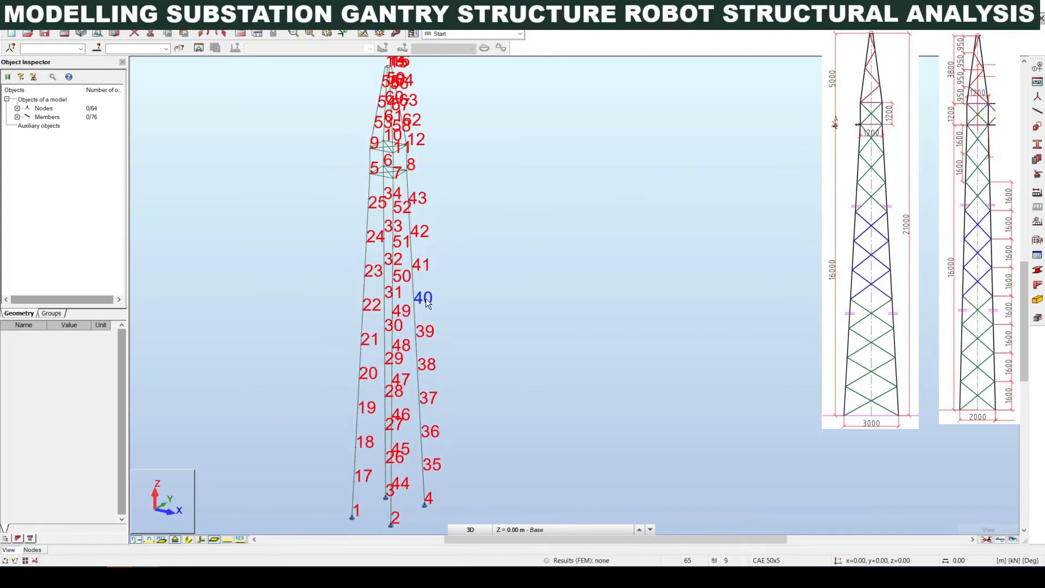
middle_click_drag(486, 420, 487, 399)
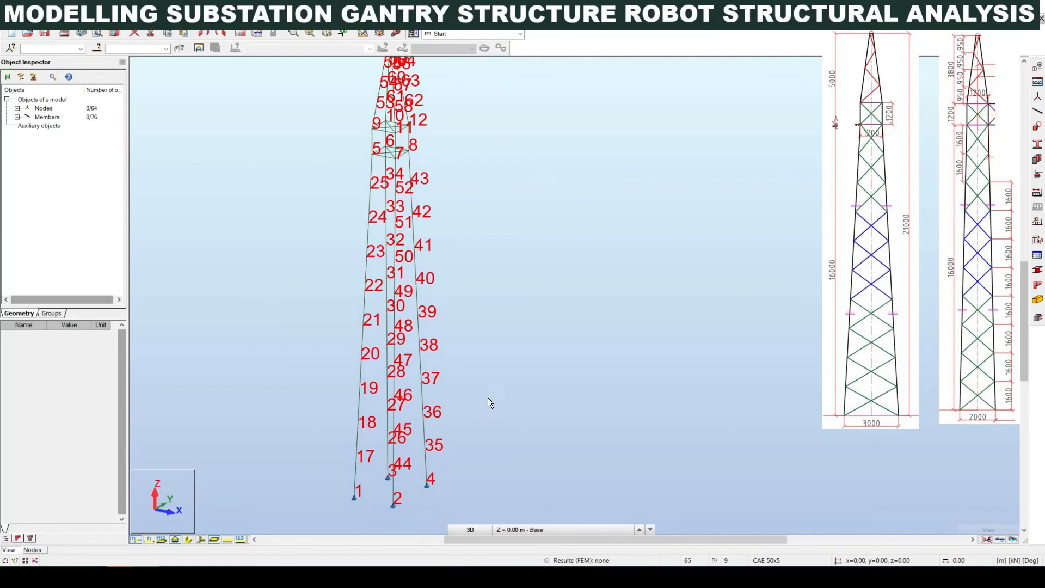